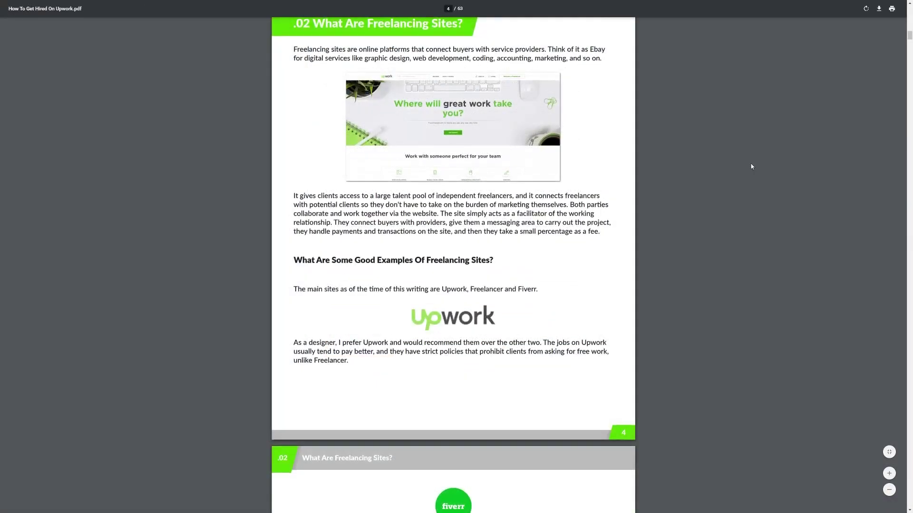
{"action": "scroll", "coordinate": [750, 166], "scroll_direction": "down", "scroll_amount": 5}
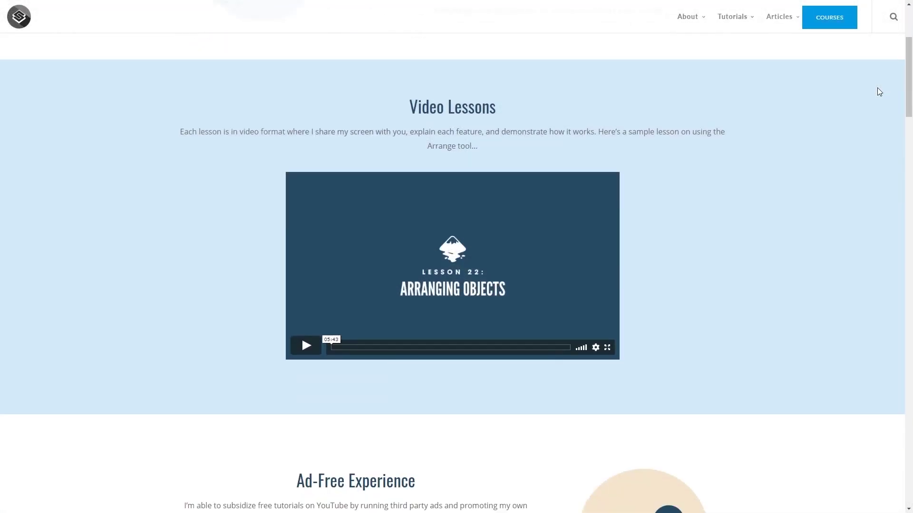
Step: Zoom the canvas to 1:1 and dock the Align and Distribute and Fill and Stroke panels
{"action": "scroll", "coordinate": [879, 92], "scroll_direction": "down", "scroll_amount": 3}
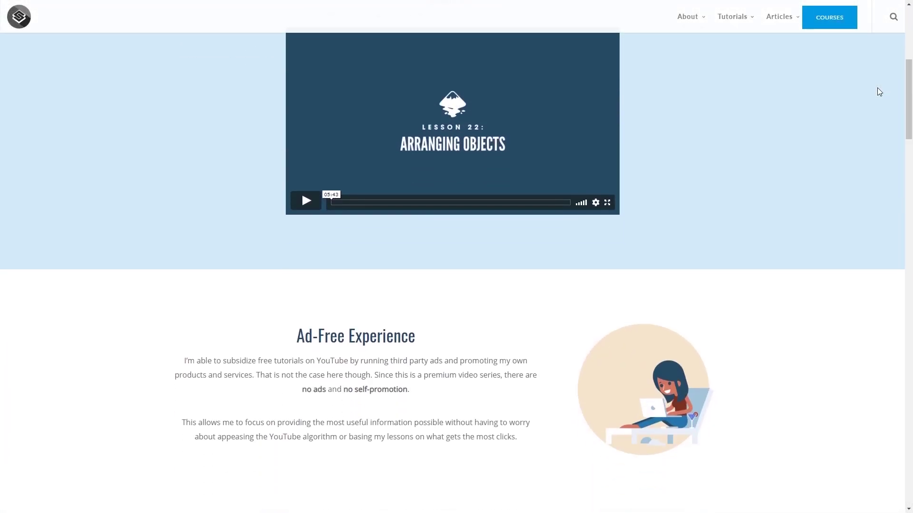
{"action": "scroll", "coordinate": [877, 92], "scroll_direction": "down", "scroll_amount": 12}
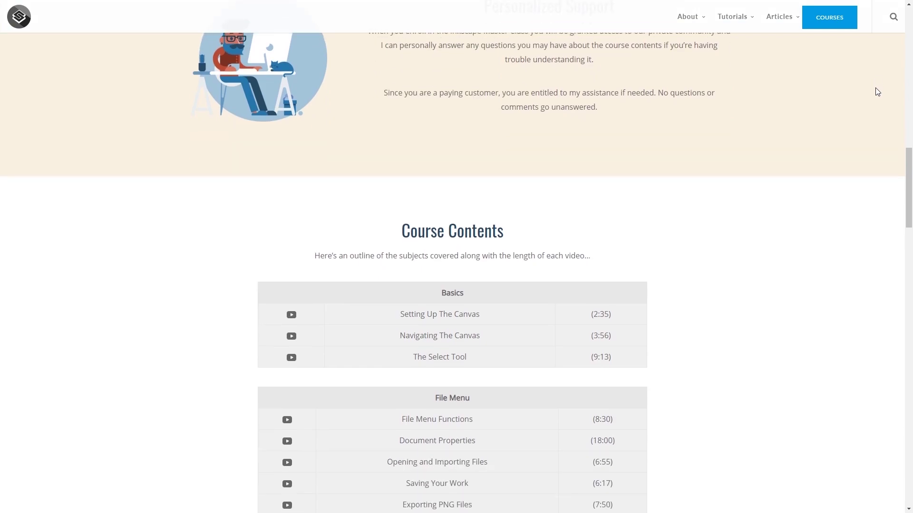
{"action": "scroll", "coordinate": [877, 91], "scroll_direction": "down", "scroll_amount": 12}
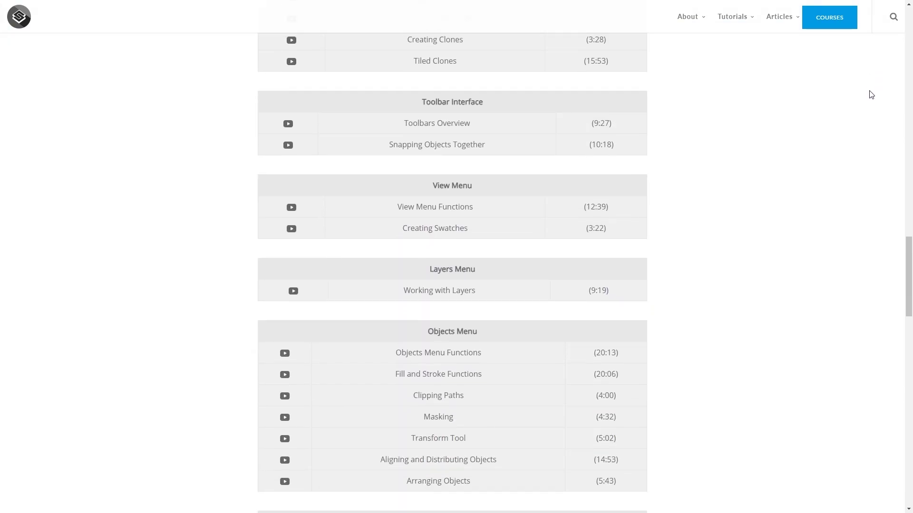
{"action": "scroll", "coordinate": [871, 95], "scroll_direction": "down", "scroll_amount": 5}
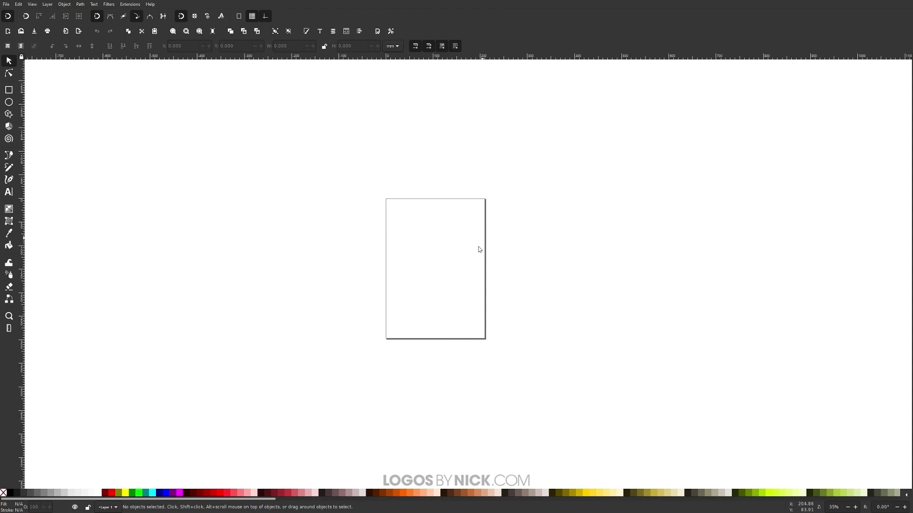
{"action": "left_click", "coordinate": [33, 5]}
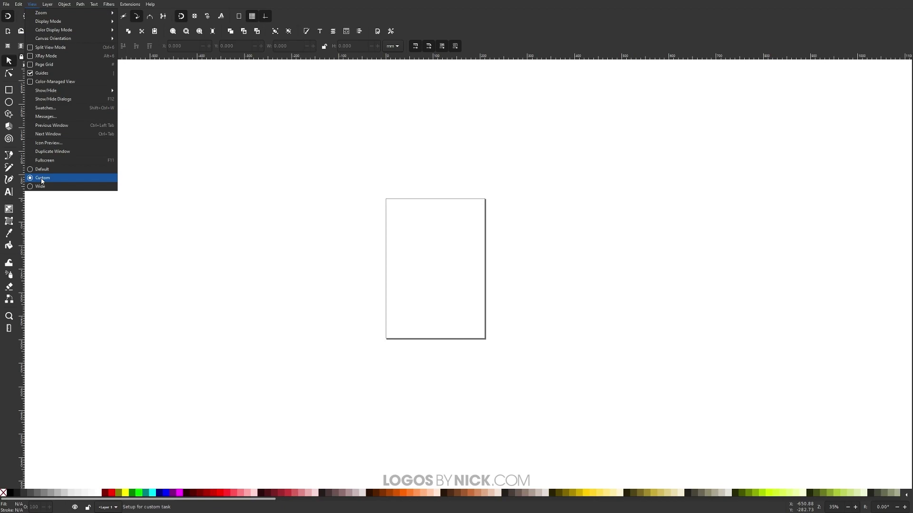
{"action": "mouse_move", "coordinate": [57, 15]}
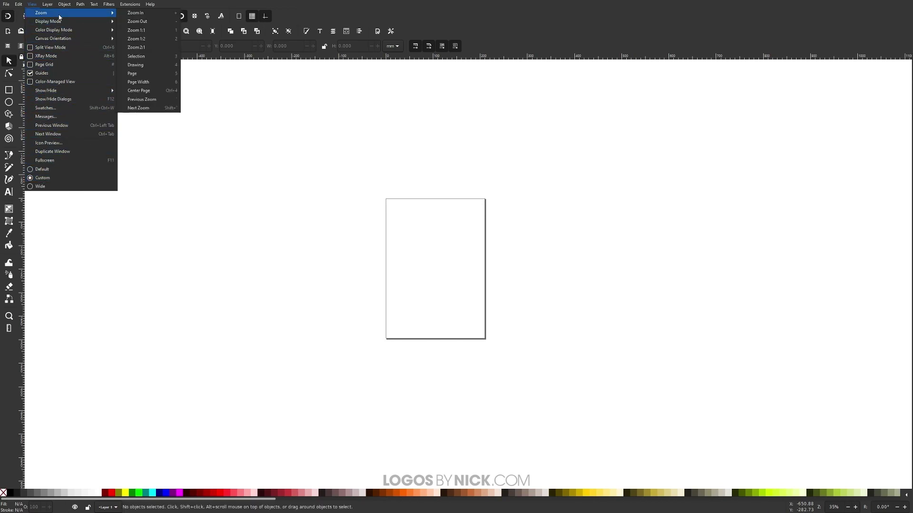
{"action": "left_click", "coordinate": [142, 33]}
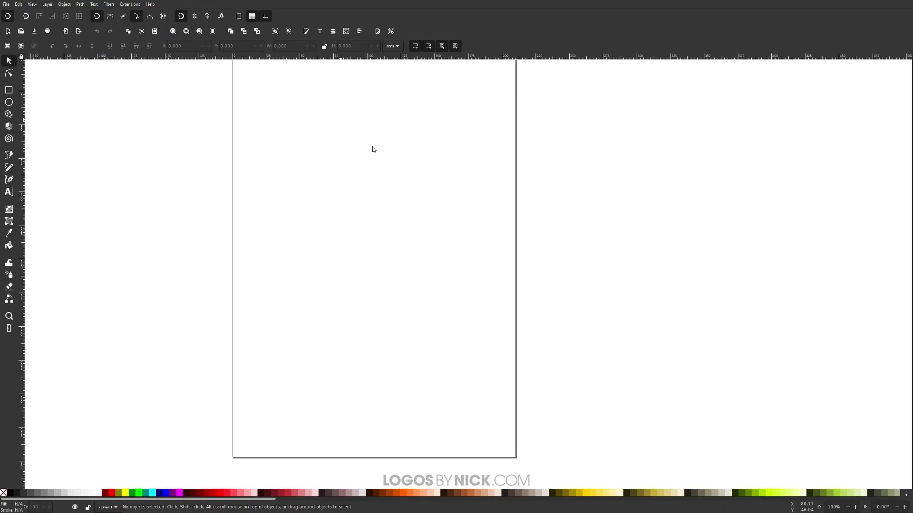
{"action": "left_click", "coordinate": [360, 31]}
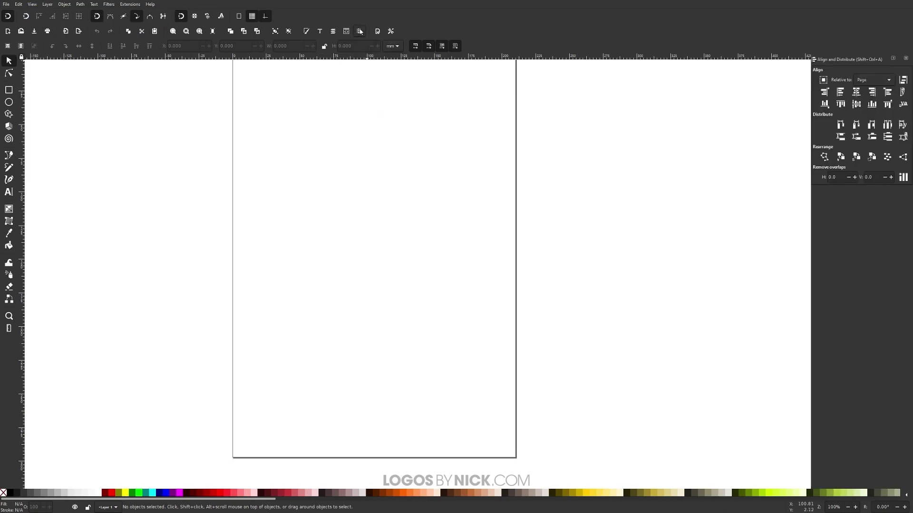
{"action": "left_click", "coordinate": [306, 32]}
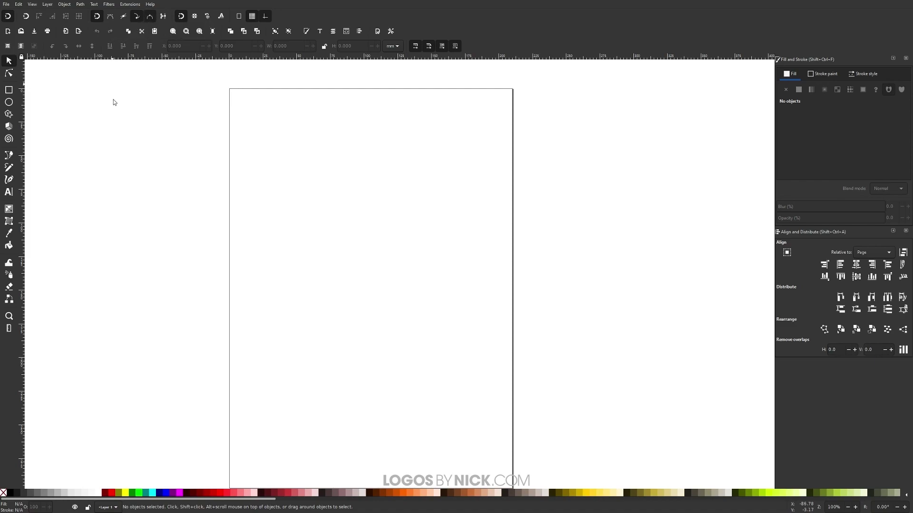
Step: Enable snapping to text anchors and baselines, the page border, and guides
{"action": "left_click", "coordinate": [223, 19]}
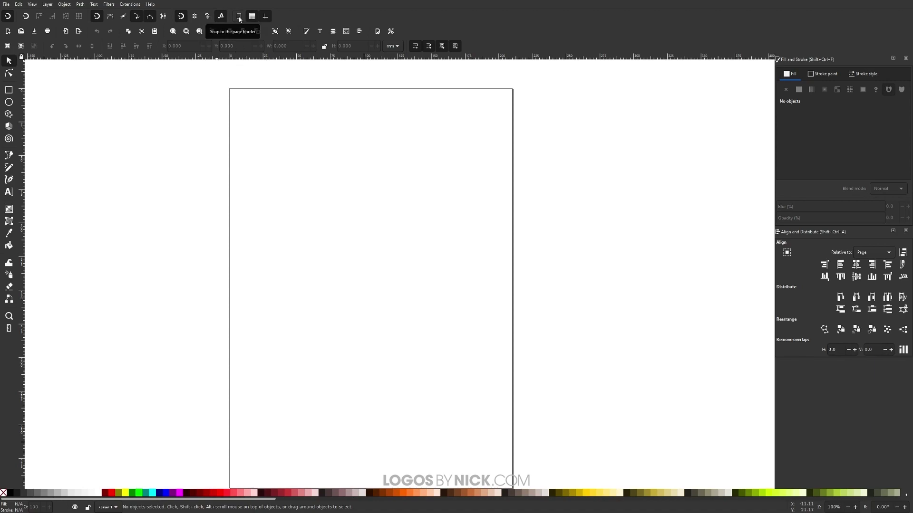
{"action": "left_click", "coordinate": [239, 18]}
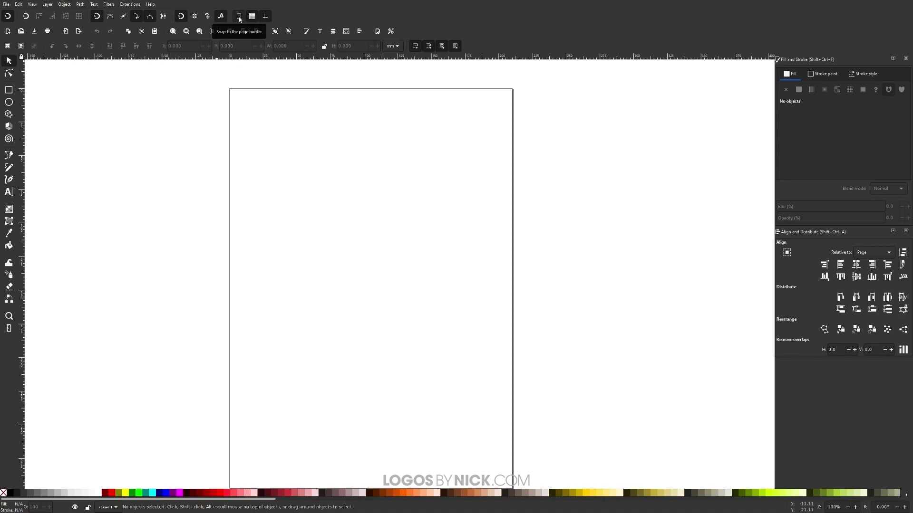
{"action": "left_click", "coordinate": [266, 17]}
{"action": "left_click_drag", "start_coordinate": [363, 204], "coordinate": [403, 172]}
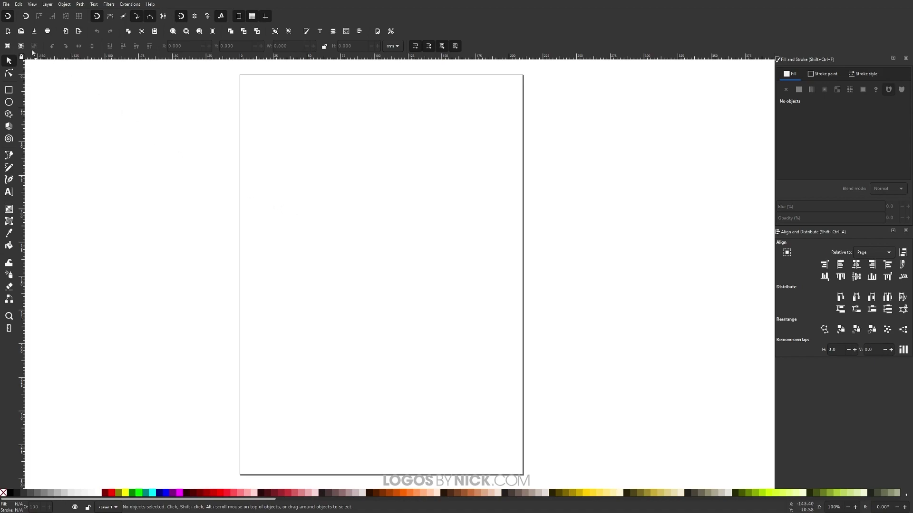
Step: In Document Properties, set display units to inches and page size to US Letter
{"action": "left_click", "coordinate": [10, 5]}
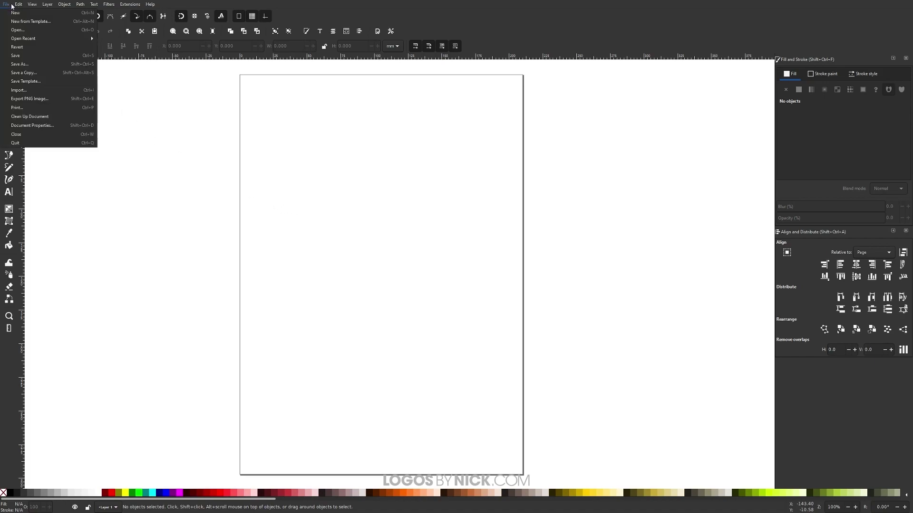
{"action": "left_click", "coordinate": [38, 126]}
{"action": "left_click_drag", "start_coordinate": [124, 99], "coordinate": [598, 97]}
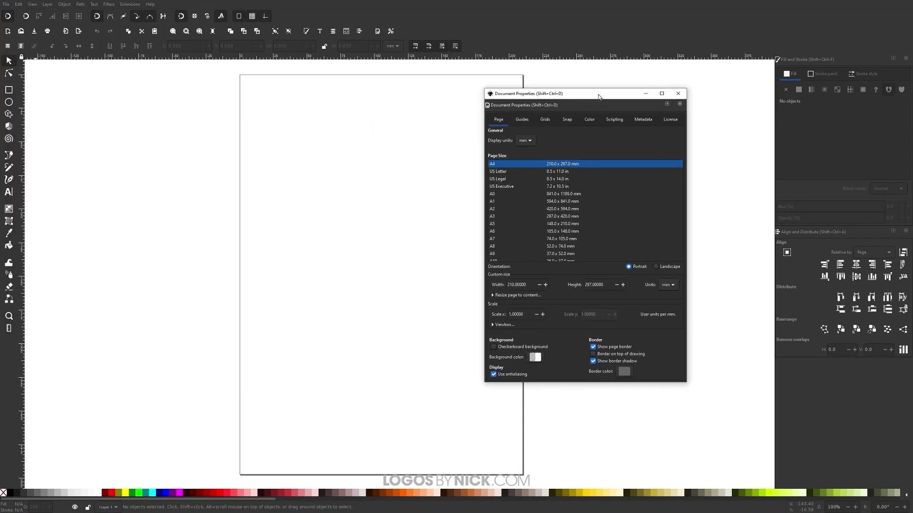
{"action": "left_click", "coordinate": [522, 142]}
{"action": "left_click", "coordinate": [529, 118]}
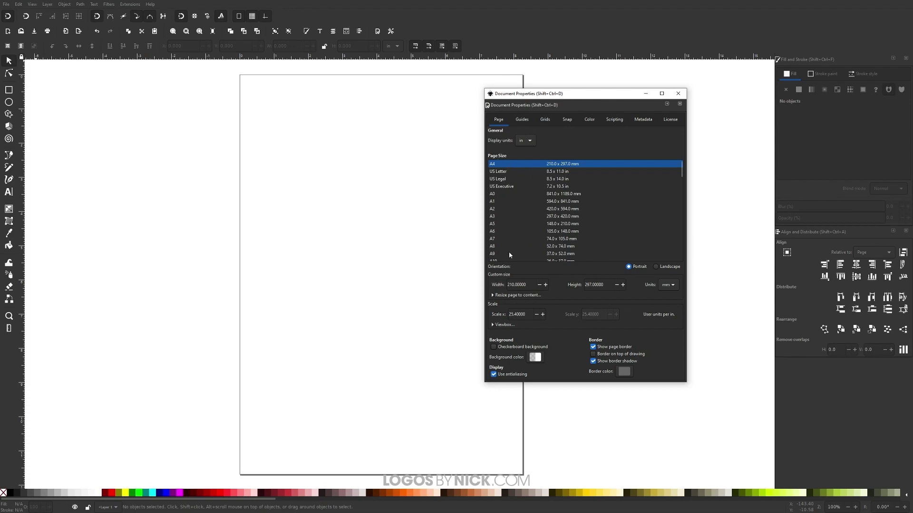
{"action": "left_click", "coordinate": [503, 173]}
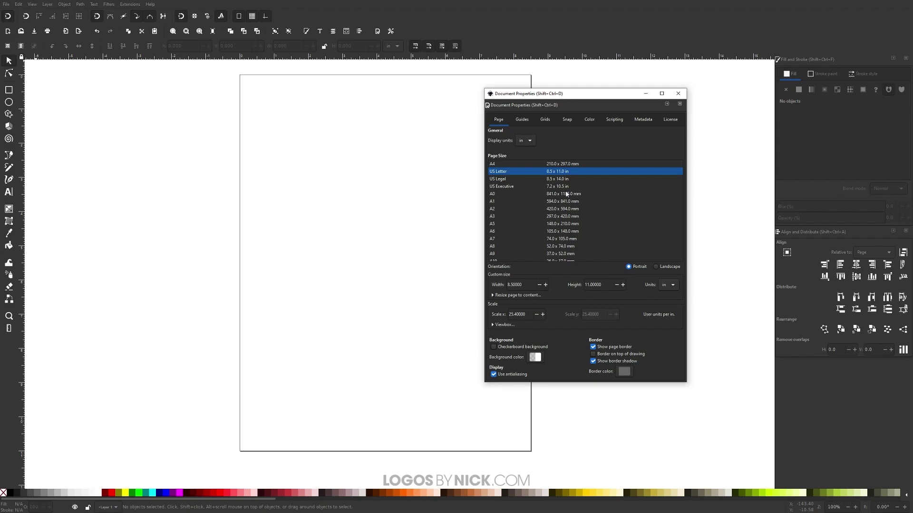
Step: Draw the border on top, turn off its shadow, and set a light grey e2e2e2 background
{"action": "left_click", "coordinate": [593, 354]}
{"action": "left_click", "coordinate": [594, 362]}
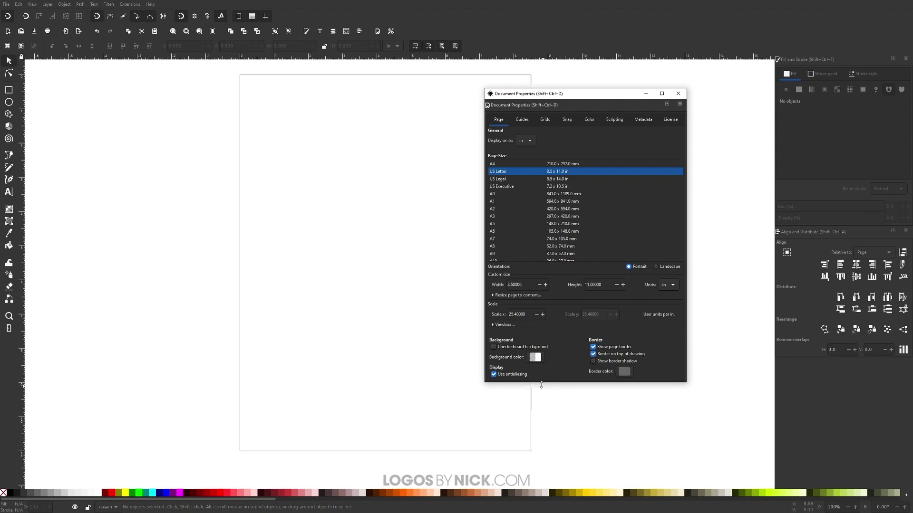
{"action": "left_click", "coordinate": [535, 360]}
{"action": "left_click_drag", "start_coordinate": [470, 220], "coordinate": [506, 224]}
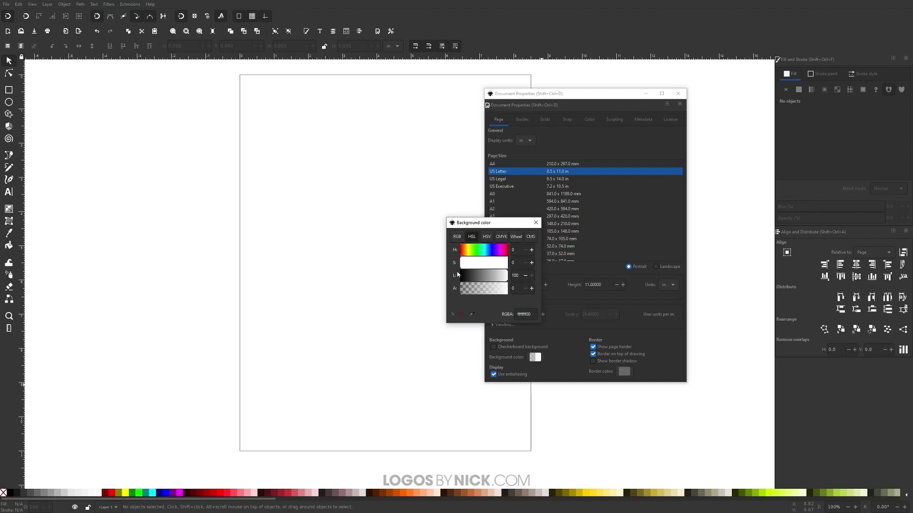
{"action": "mouse_move", "coordinate": [510, 275]}
{"action": "left_mouse_down"}
{"action": "mouse_move", "coordinate": [491, 277]}
{"action": "mouse_move", "coordinate": [503, 275]}
{"action": "left_mouse_up"}
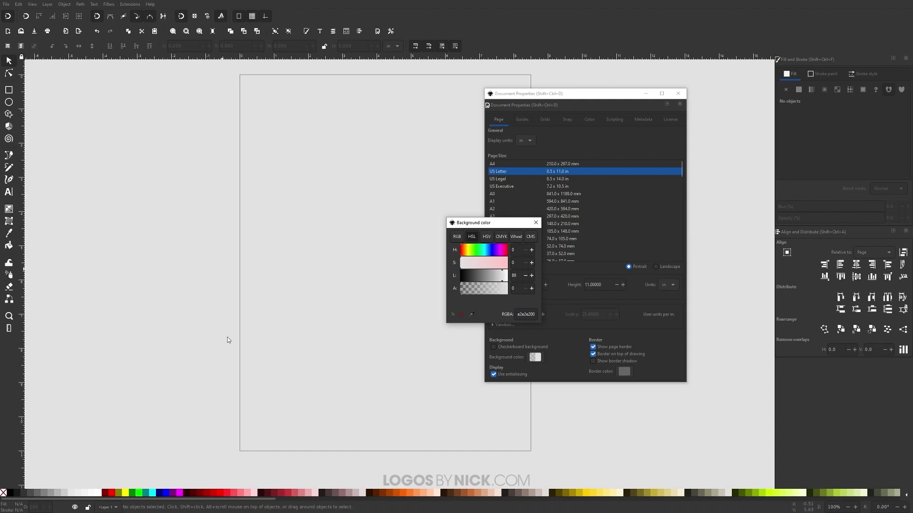
{"action": "left_click", "coordinate": [535, 223]}
{"action": "left_click", "coordinate": [678, 93]}
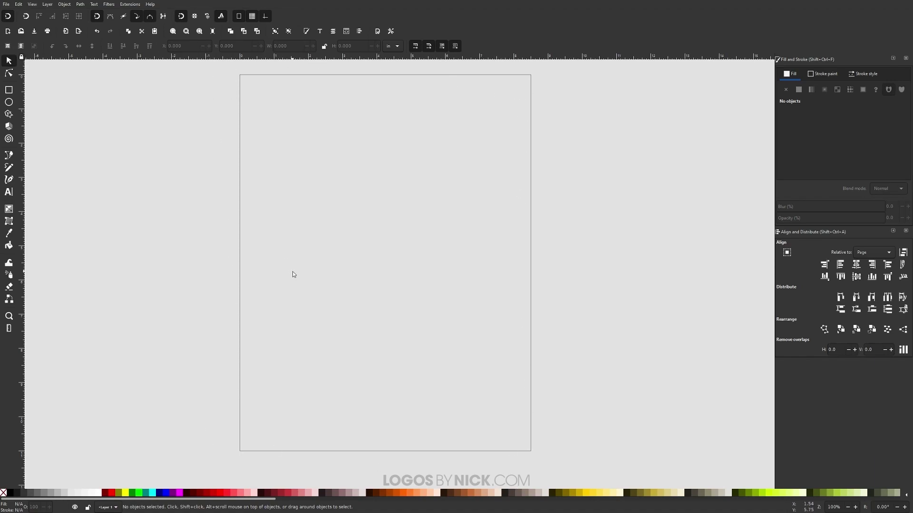
Step: Draw a rectangle covering the whole page and fill it white
{"action": "left_click", "coordinate": [9, 90]}
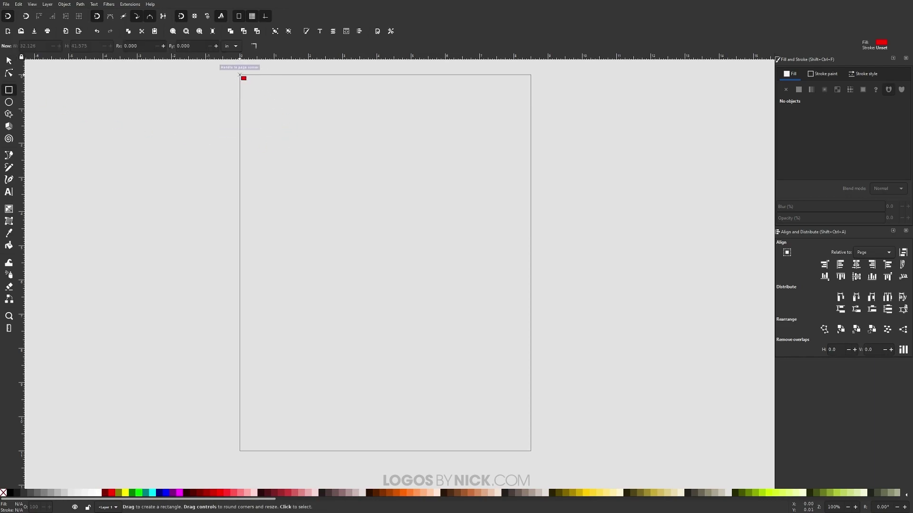
{"action": "mouse_move", "coordinate": [240, 74]}
{"action": "left_mouse_down"}
{"action": "mouse_move", "coordinate": [398, 278]}
{"action": "mouse_move", "coordinate": [493, 449]}
{"action": "mouse_move", "coordinate": [530, 451]}
{"action": "left_mouse_up"}
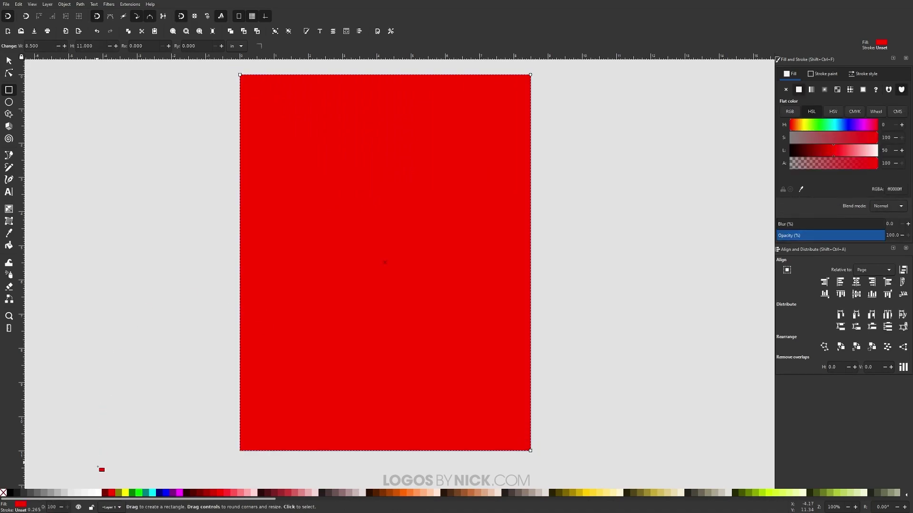
{"action": "left_click", "coordinate": [100, 495]}
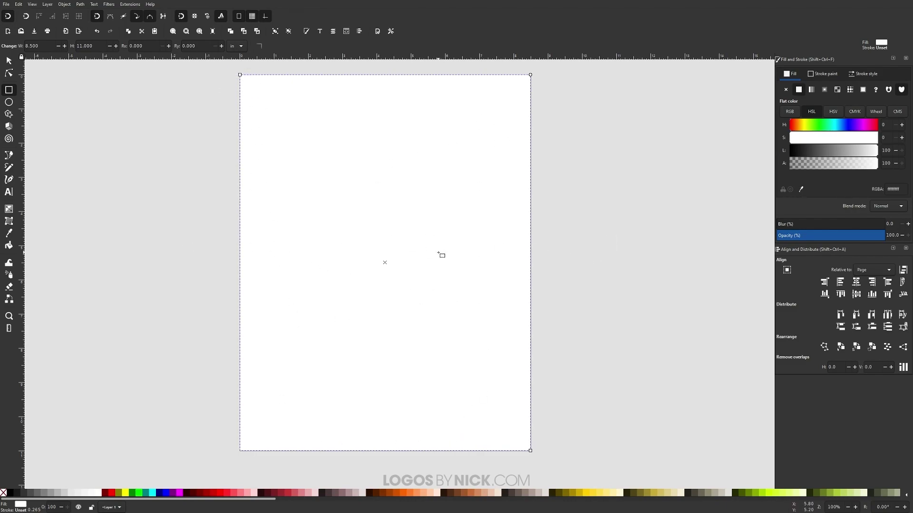
Step: Duplicate the page rectangle and fill the copy red
{"action": "left_click", "coordinate": [9, 64]}
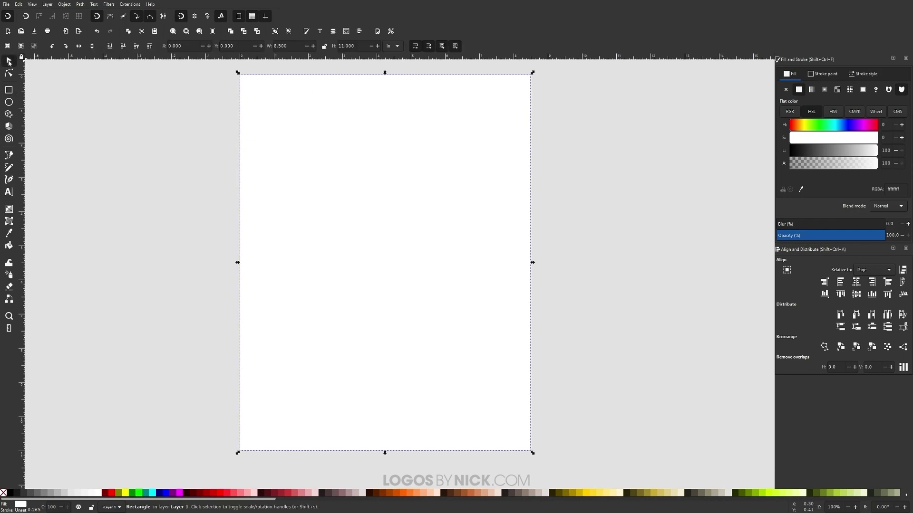
{"action": "right_click", "coordinate": [401, 171]}
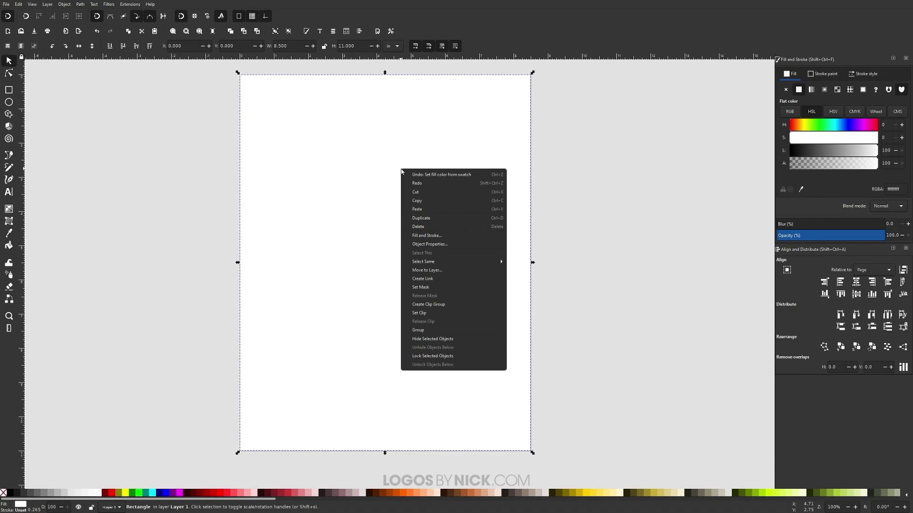
{"action": "left_click", "coordinate": [432, 218]}
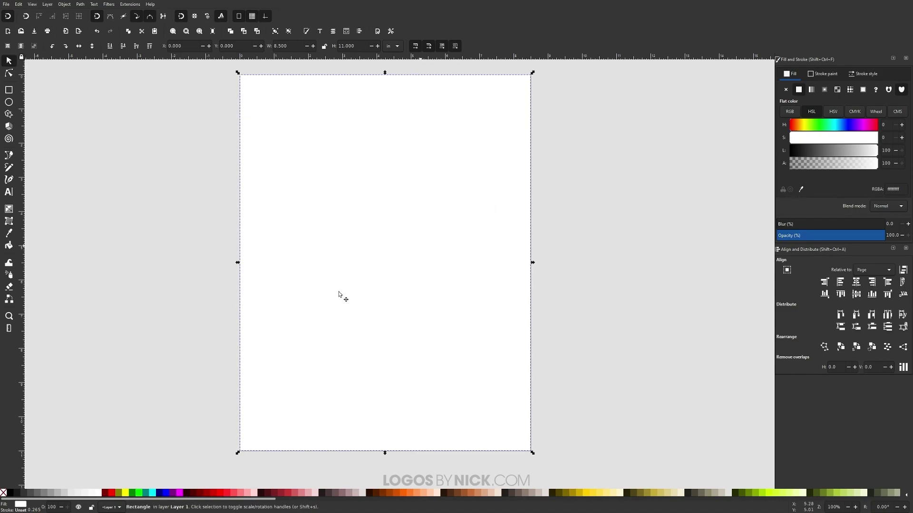
{"action": "left_click", "coordinate": [111, 492]}
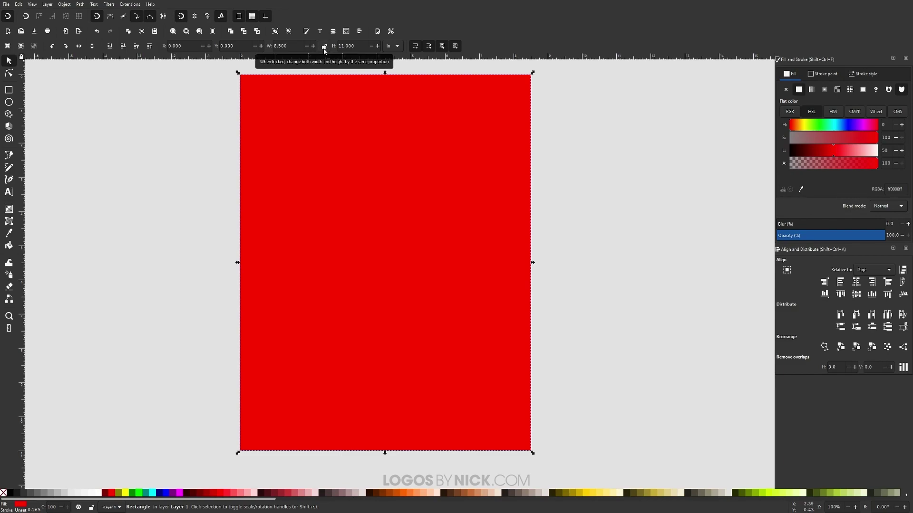
Step: Resize the red rectangle to 7.5 in wide by 10 in high
{"action": "double_click", "coordinate": [280, 46]}
{"action": "type", "text": "7"}
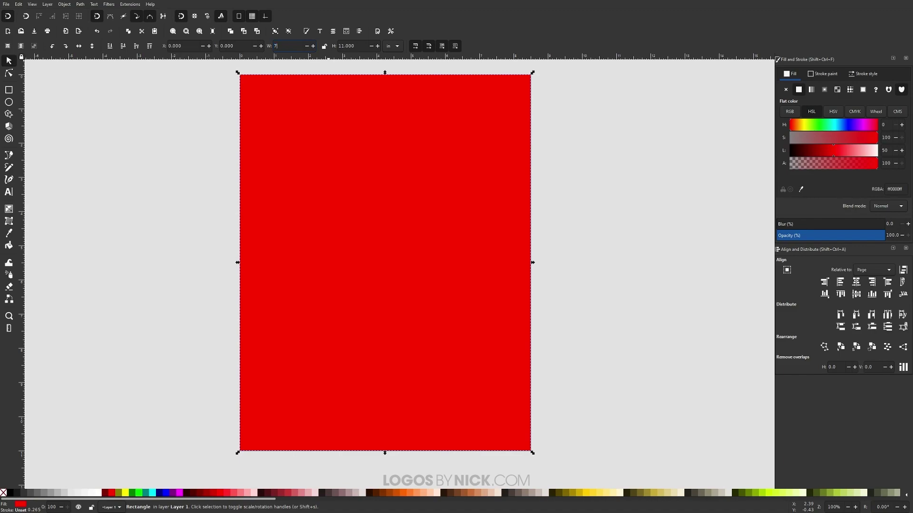
{"action": "type", "text": ".5"}
{"action": "key", "text": "Tab"}
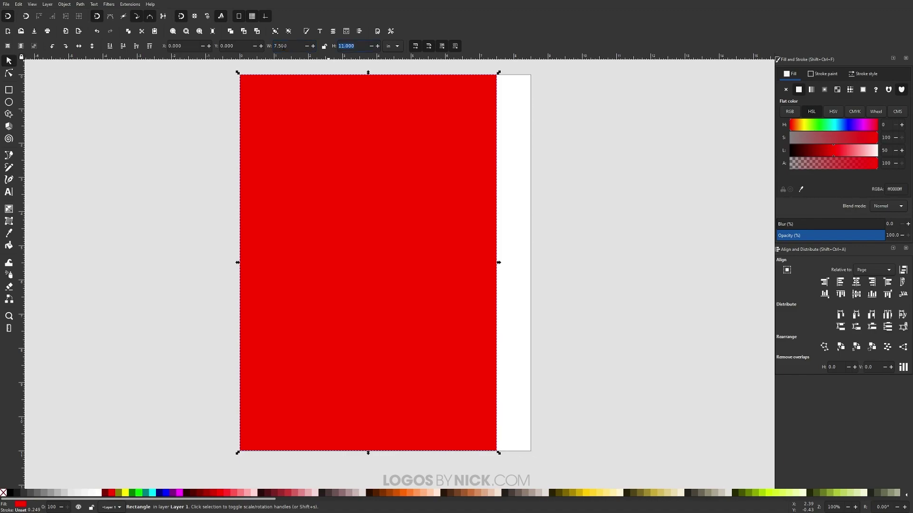
{"action": "type", "text": "10"}
{"action": "key", "text": "Return"}
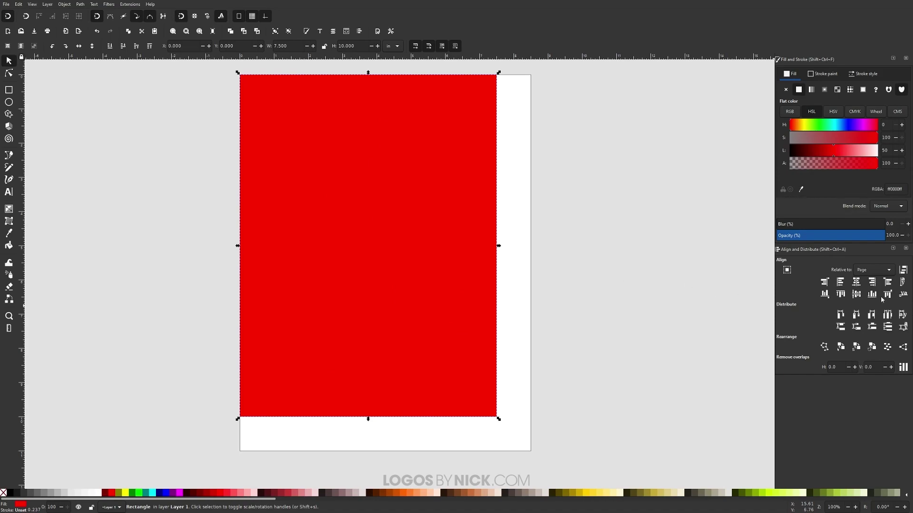
Step: Centre the rectangle on the page both ways and convert it to guides
{"action": "left_click", "coordinate": [887, 272]}
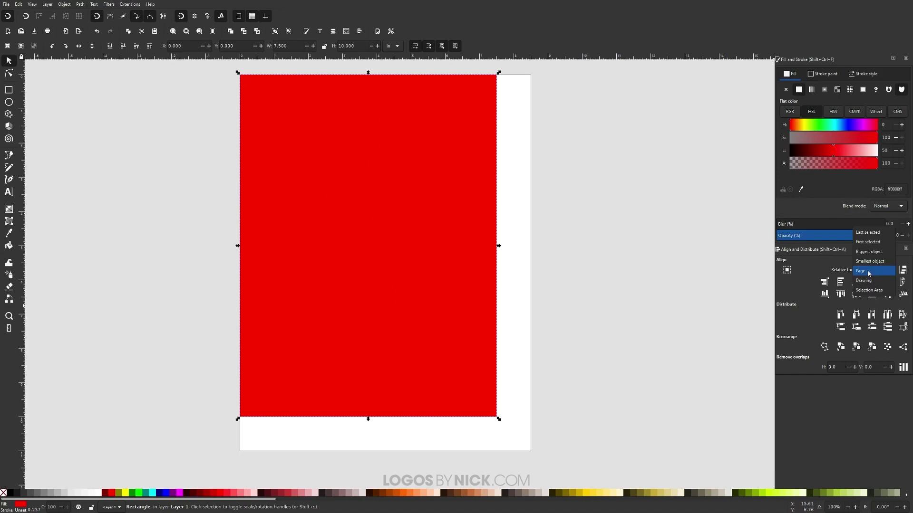
{"action": "left_click", "coordinate": [868, 273]}
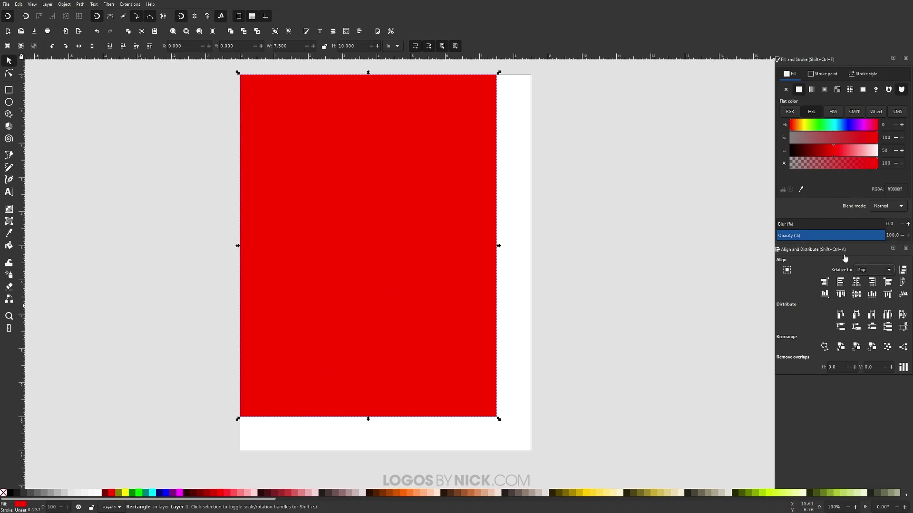
{"action": "left_click", "coordinate": [857, 283]}
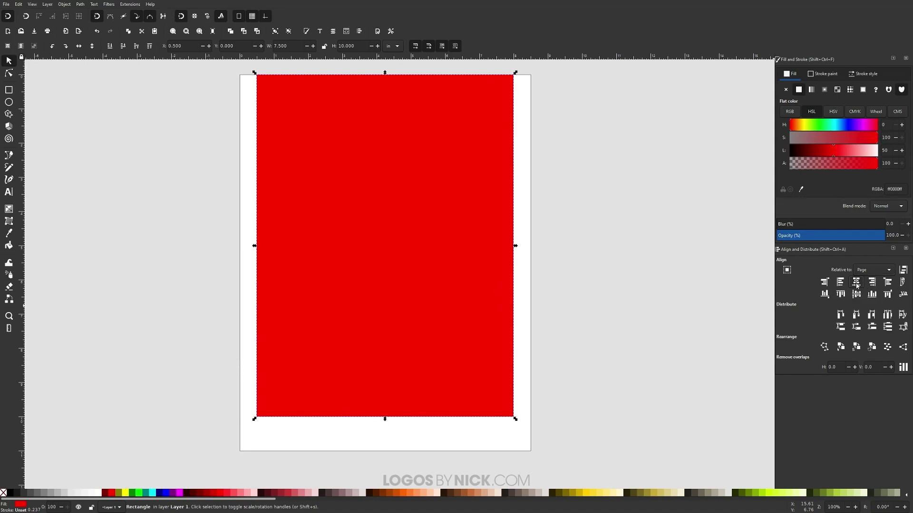
{"action": "left_click", "coordinate": [859, 297]}
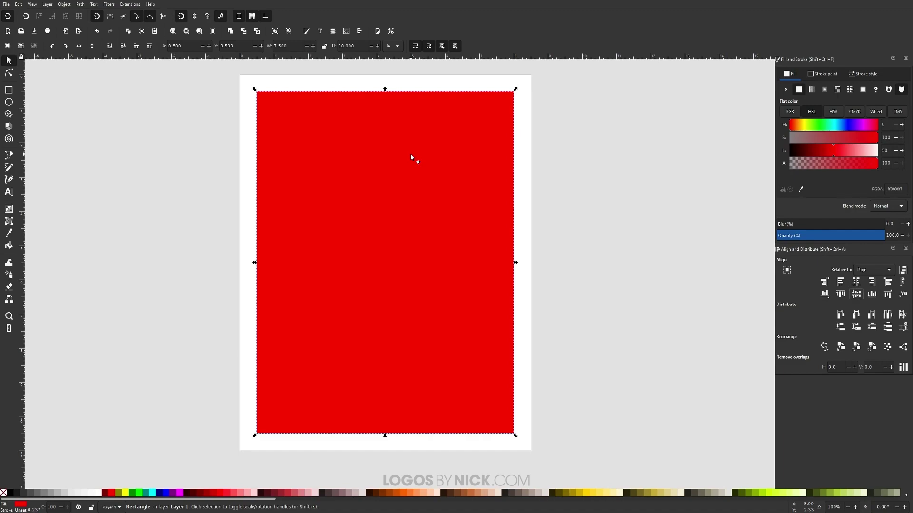
{"action": "left_click", "coordinate": [63, 4]}
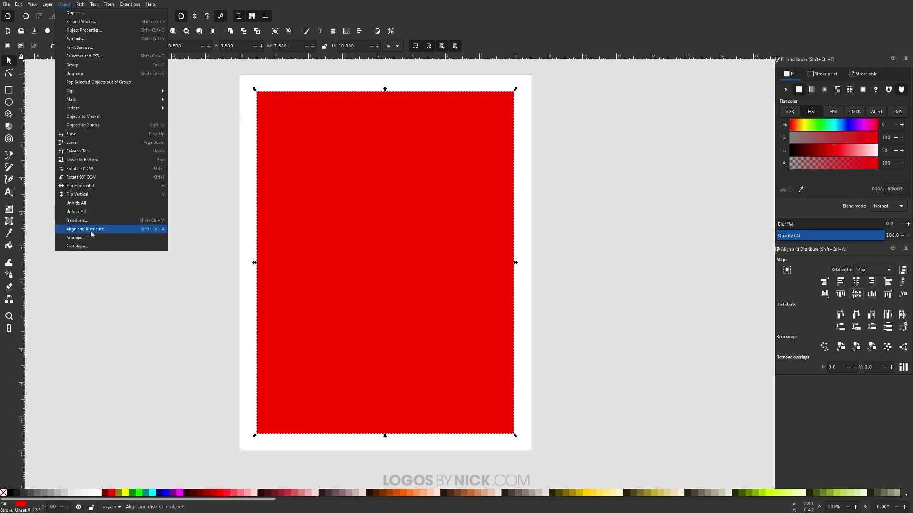
{"action": "left_click", "coordinate": [96, 127]}
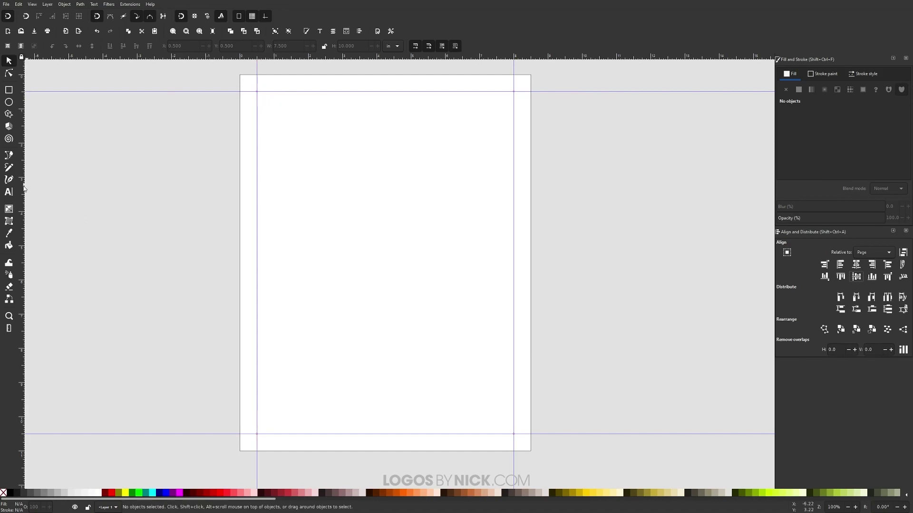
Step: Type 'Monthly Report' in a text frame at the top-left guide corner, styled Bold 20 pt
{"action": "left_click", "coordinate": [9, 192]}
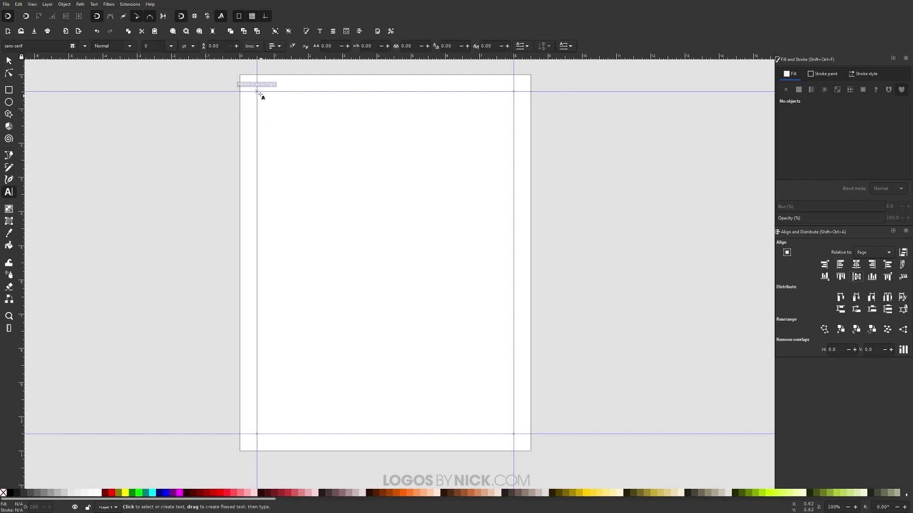
{"action": "left_click_drag", "start_coordinate": [257, 91], "coordinate": [365, 123]}
{"action": "type", "text": "Mo"}
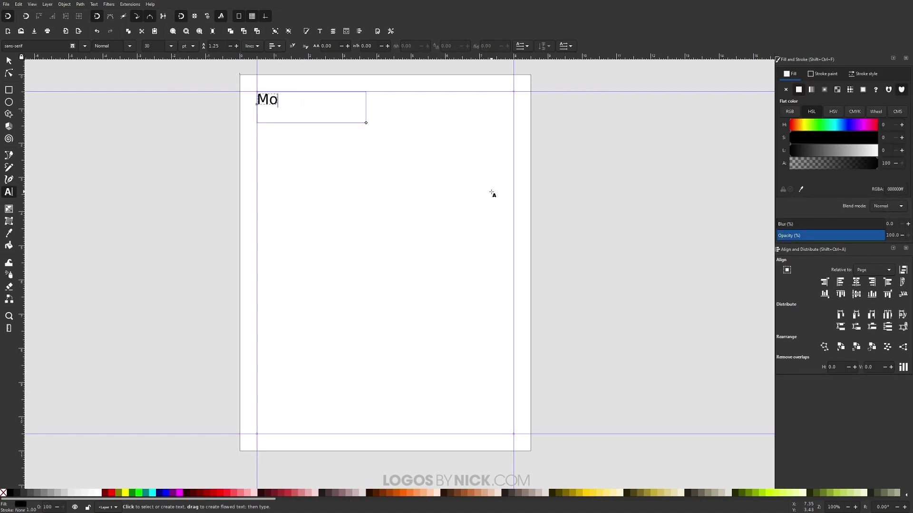
{"action": "type", "text": "nthly Report"}
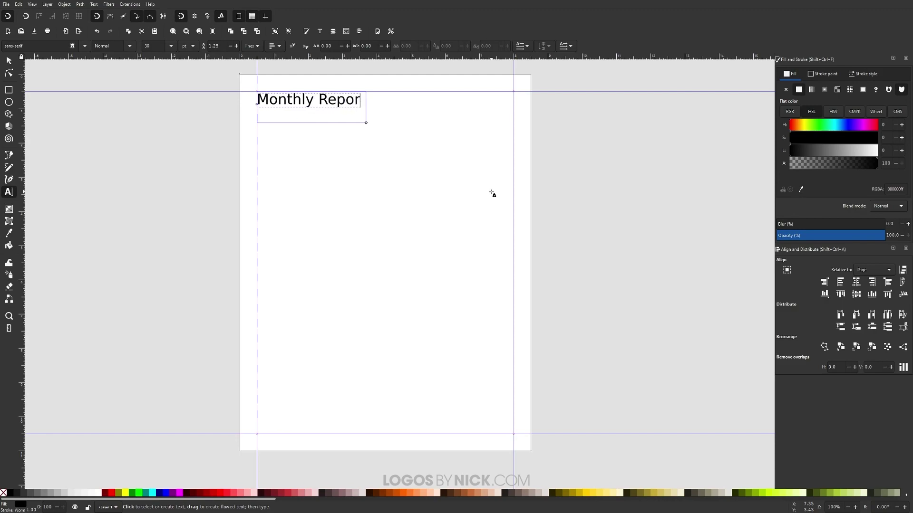
{"action": "triple_click", "coordinate": [345, 101]}
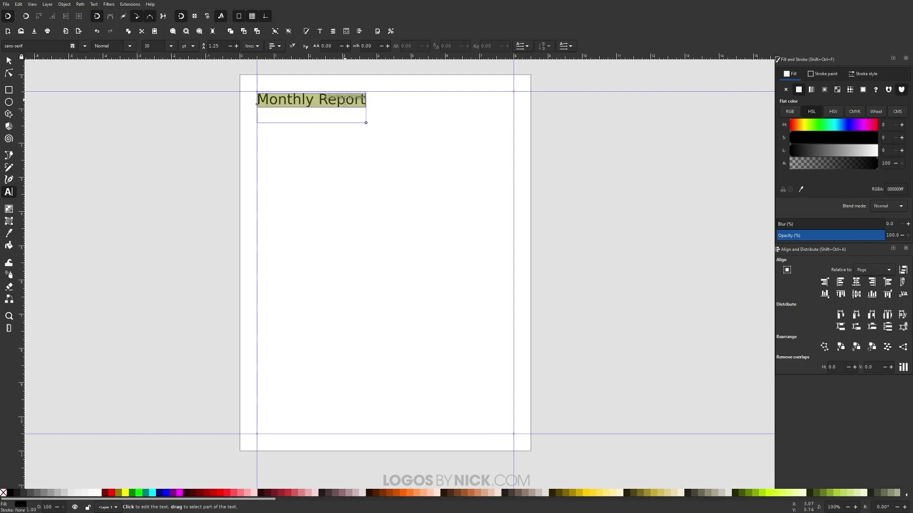
{"action": "left_click", "coordinate": [130, 48]}
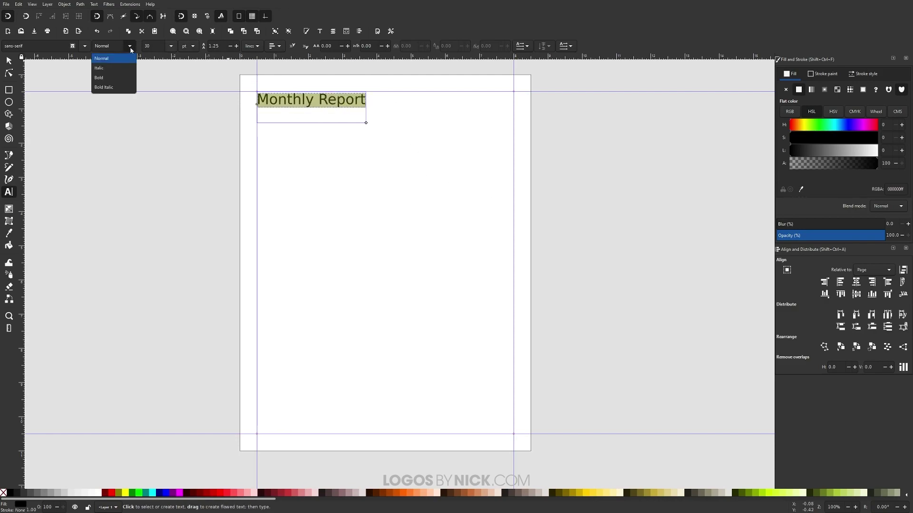
{"action": "left_click", "coordinate": [116, 79]}
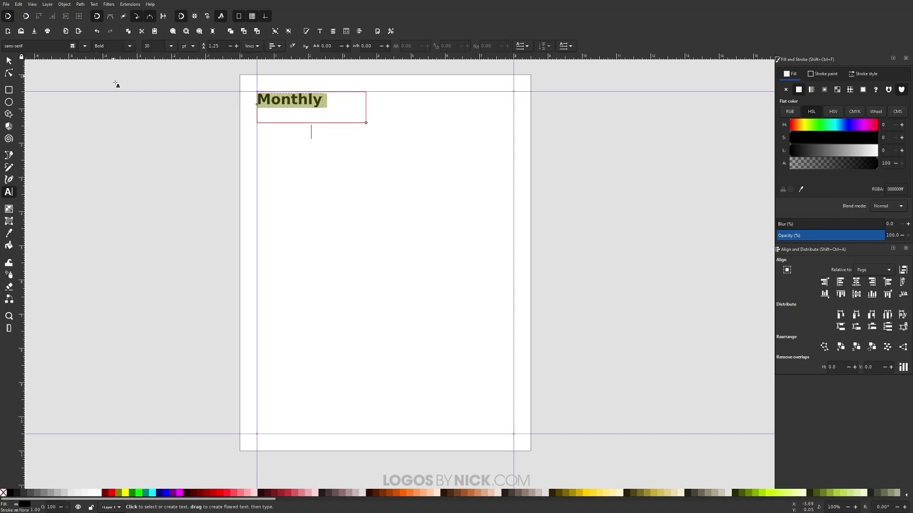
{"action": "left_click", "coordinate": [172, 46]}
{"action": "left_click", "coordinate": [154, 165]}
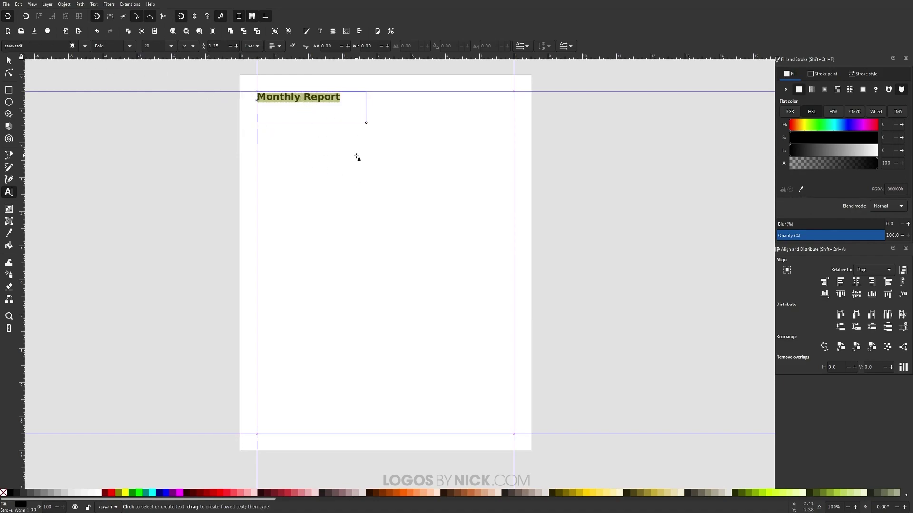
{"action": "left_click", "coordinate": [10, 61]}
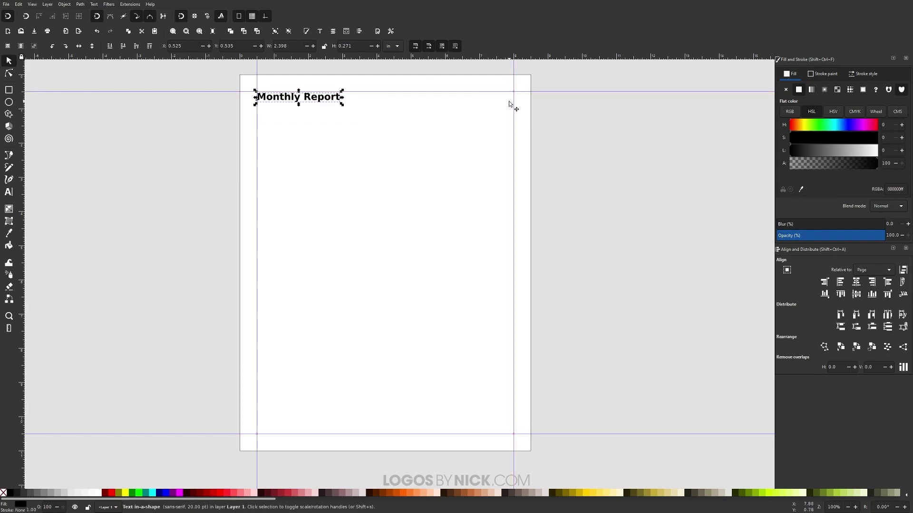
Step: Duplicate the heading and retype the copy as '01'
{"action": "right_click", "coordinate": [320, 98]}
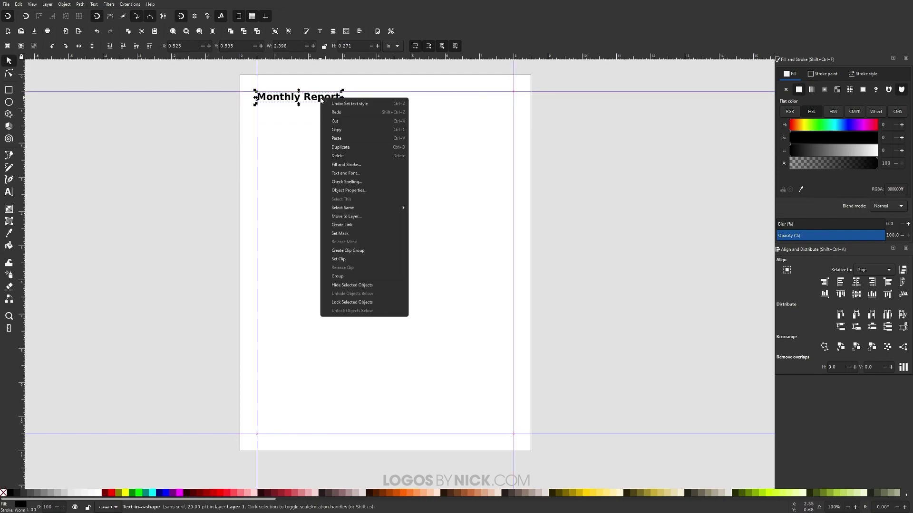
{"action": "left_click", "coordinate": [350, 150]}
{"action": "left_click_drag", "start_coordinate": [330, 101], "coordinate": [434, 140]}
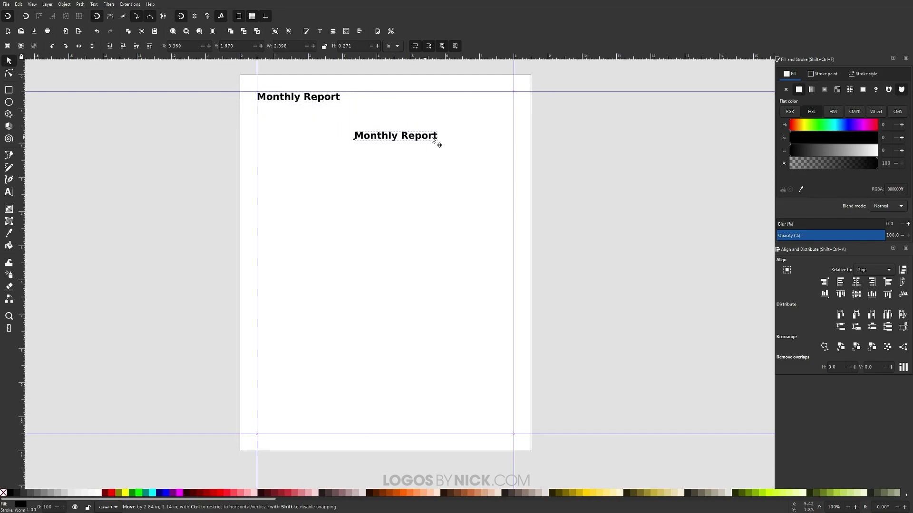
{"action": "left_click", "coordinate": [8, 192]}
{"action": "left_click_drag", "start_coordinate": [445, 137], "coordinate": [340, 135]}
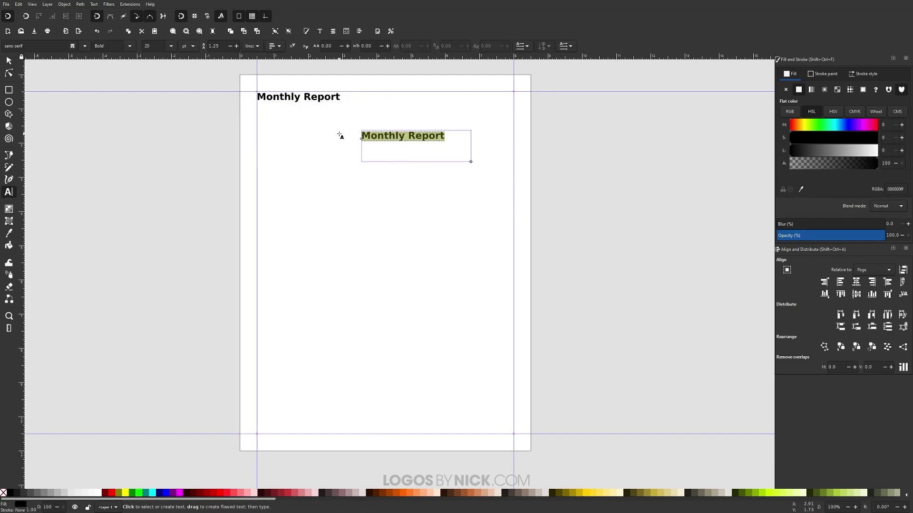
{"action": "type", "text": "01"}
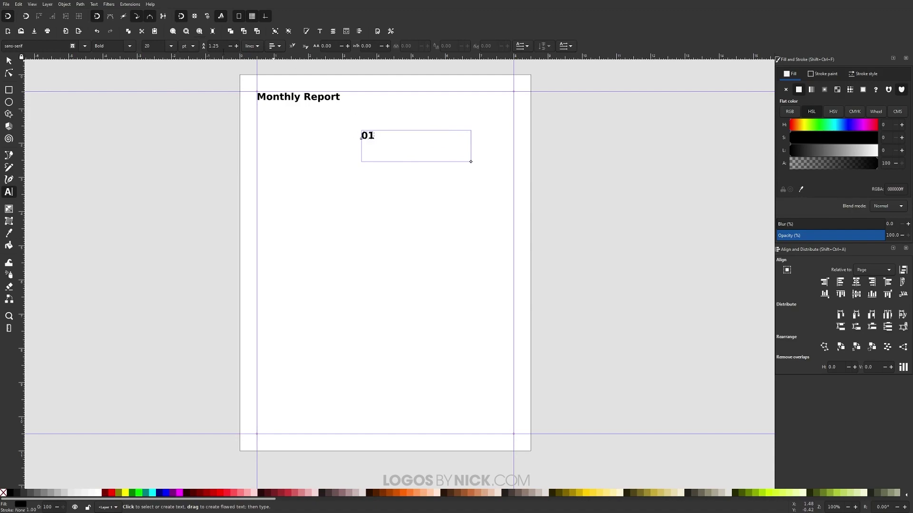
Step: Make the '01' text Normal weight at 16 pt
{"action": "left_click_drag", "start_coordinate": [344, 135], "coordinate": [377, 136]}
{"action": "left_click", "coordinate": [129, 46]}
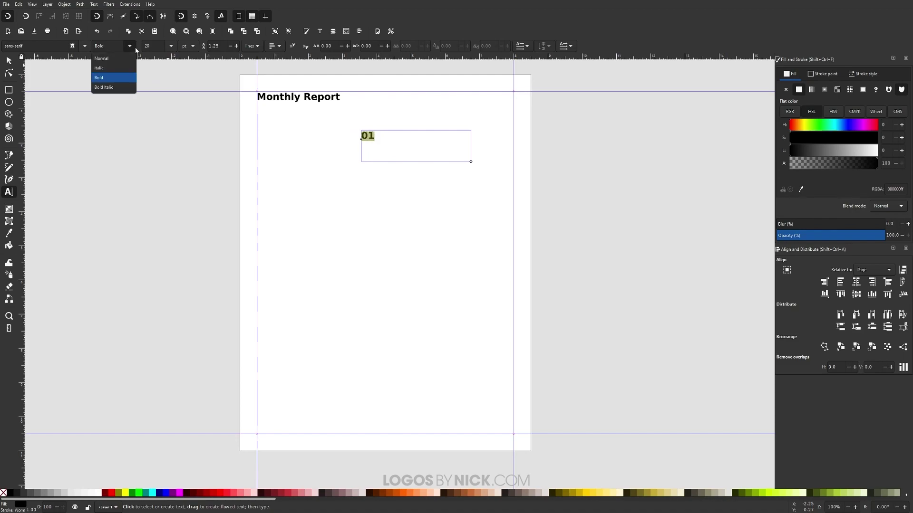
{"action": "left_click", "coordinate": [125, 58]}
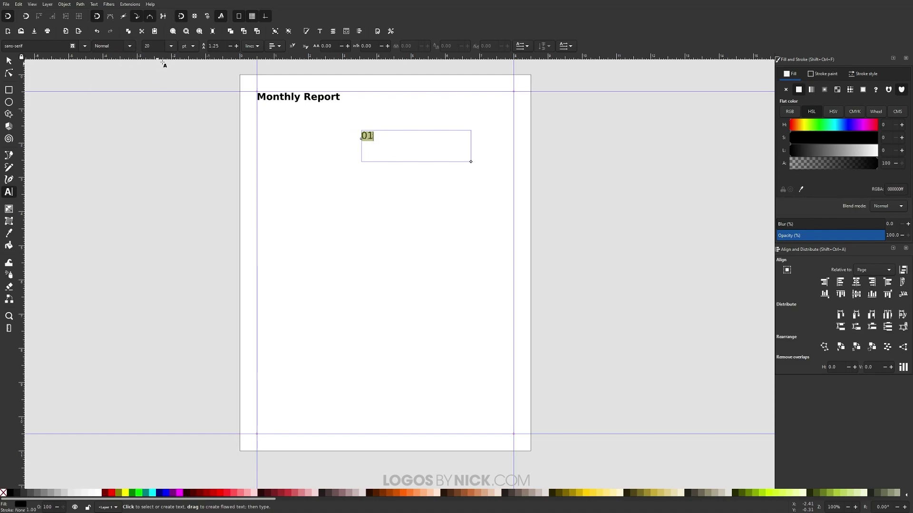
{"action": "left_click", "coordinate": [171, 46]}
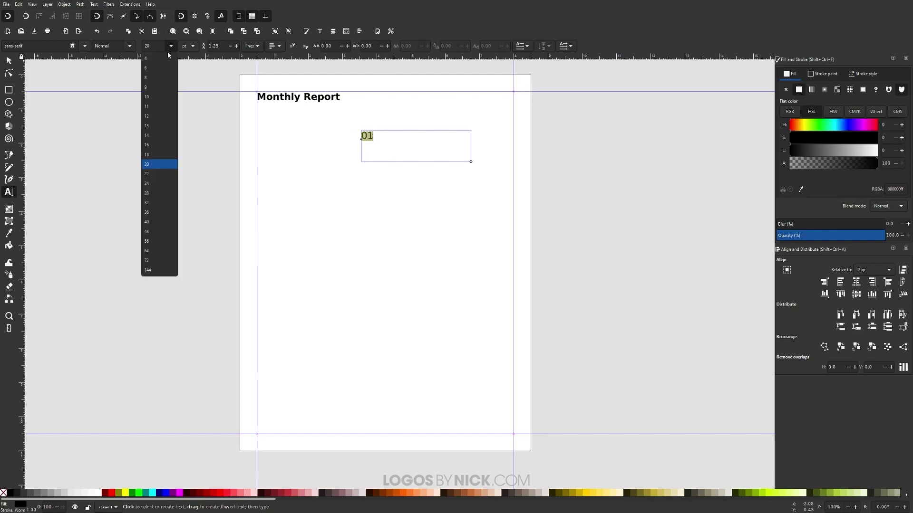
{"action": "left_click", "coordinate": [158, 145]}
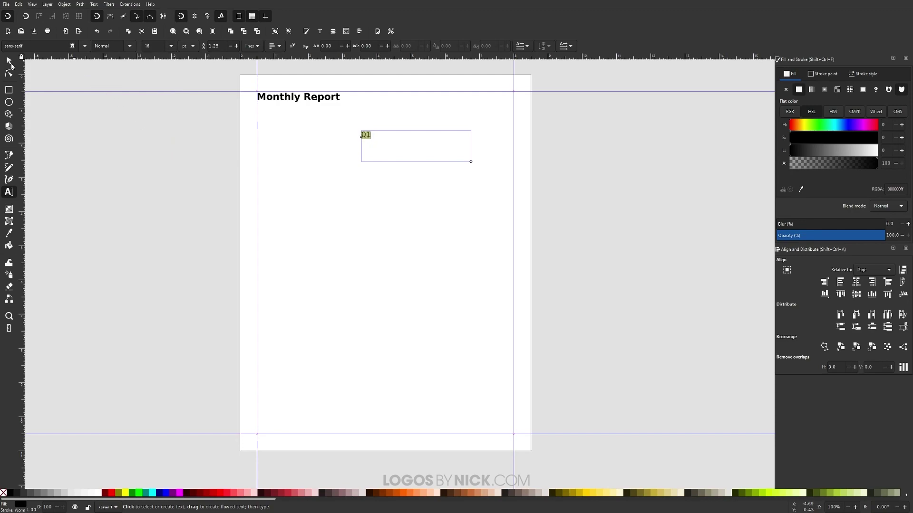
Step: Place '01' at the top-right margin corner, undoing an accidental extra move
{"action": "left_click", "coordinate": [11, 65]}
{"action": "left_click_drag", "start_coordinate": [370, 136], "coordinate": [515, 102]}
{"action": "left_click", "coordinate": [516, 102]}
{"action": "scroll", "coordinate": [527, 91], "scroll_direction": "up", "scroll_amount": 2, "text": "ctrl"}
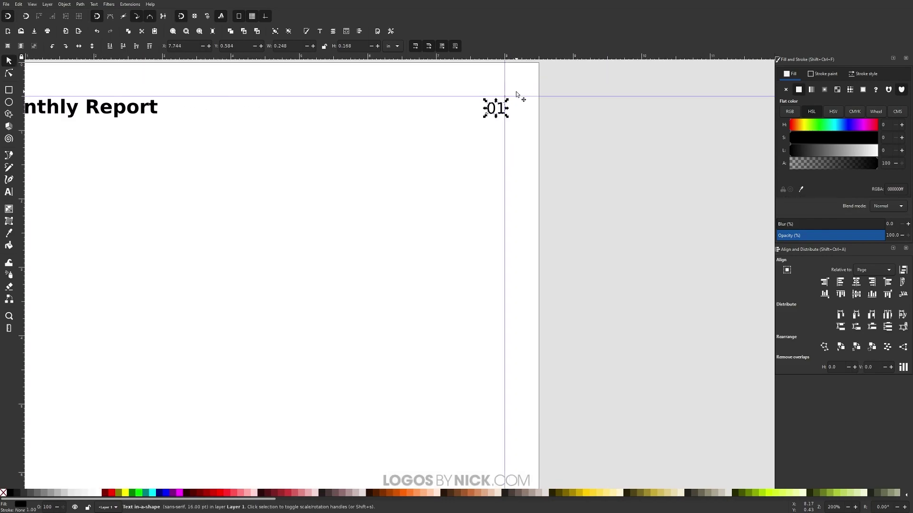
{"action": "scroll", "coordinate": [514, 89], "scroll_direction": "up", "scroll_amount": 2, "text": "ctrl"}
{"action": "scroll", "coordinate": [516, 92], "scroll_direction": "up", "scroll_amount": 2, "text": "ctrl"}
{"action": "mouse_move", "coordinate": [513, 197]}
{"action": "left_mouse_down"}
{"action": "mouse_move", "coordinate": [417, 244]}
{"action": "mouse_move", "coordinate": [532, 237]}
{"action": "mouse_move", "coordinate": [432, 281]}
{"action": "mouse_move", "coordinate": [449, 282]}
{"action": "mouse_move", "coordinate": [456, 237]}
{"action": "mouse_move", "coordinate": [450, 247]}
{"action": "mouse_move", "coordinate": [506, 208]}
{"action": "left_mouse_up"}
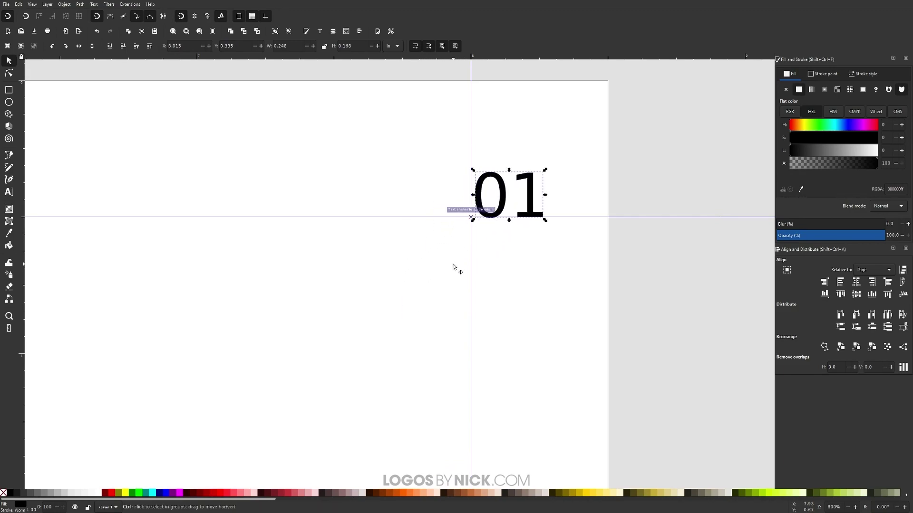
{"action": "key", "text": "ctrl+z"}
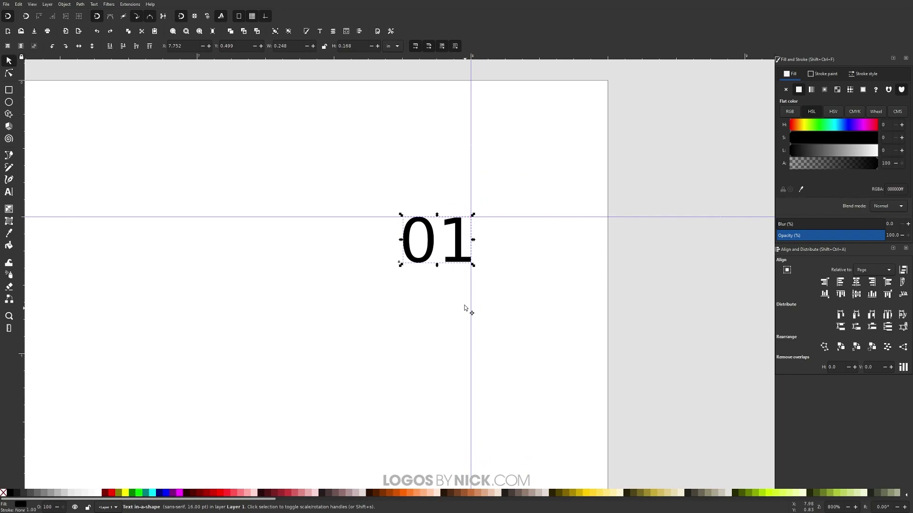
{"action": "scroll", "coordinate": [467, 312], "scroll_direction": "down", "scroll_amount": 4, "text": "ctrl"}
{"action": "scroll", "coordinate": [411, 272], "scroll_direction": "down", "scroll_amount": 2, "text": "ctrl"}
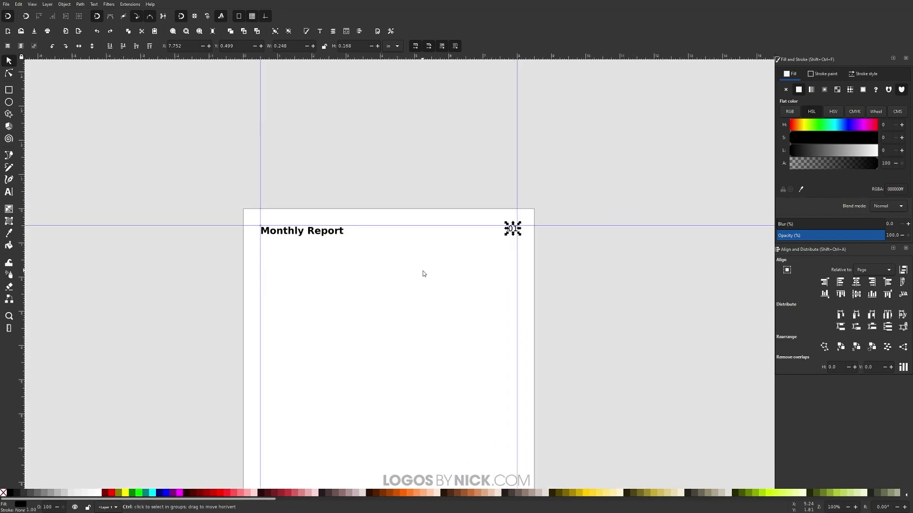
{"action": "left_click", "coordinate": [447, 248]}
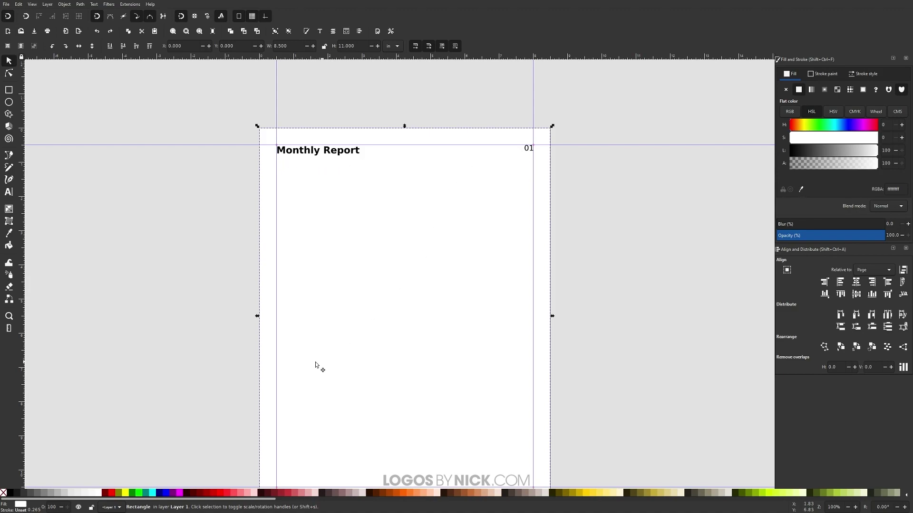
Step: Draw a thin yellow bar and snap it onto the guide just below the title
{"action": "left_click", "coordinate": [9, 89]}
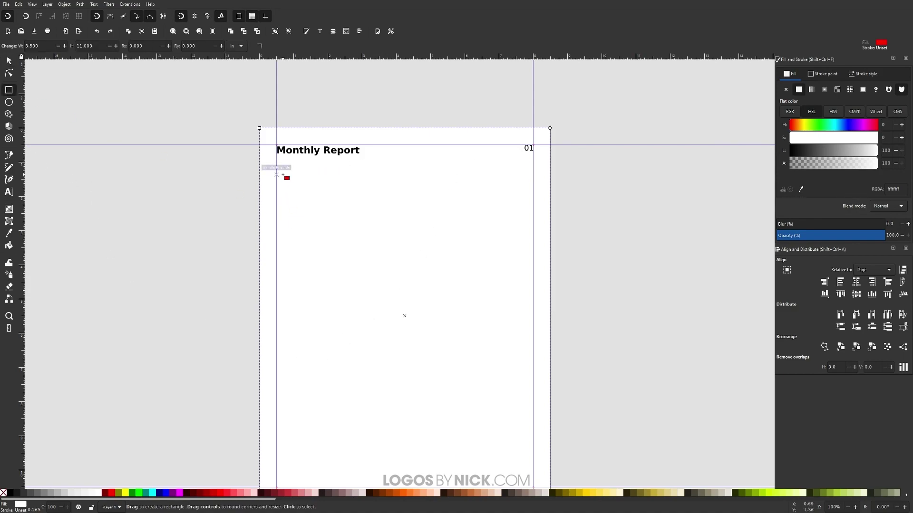
{"action": "left_click_drag", "start_coordinate": [276, 174], "coordinate": [532, 175]}
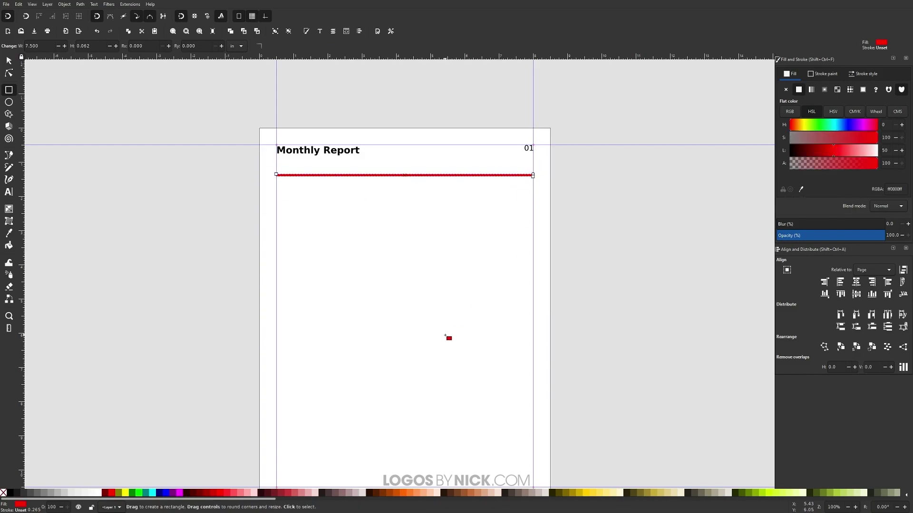
{"action": "left_click", "coordinate": [590, 494]}
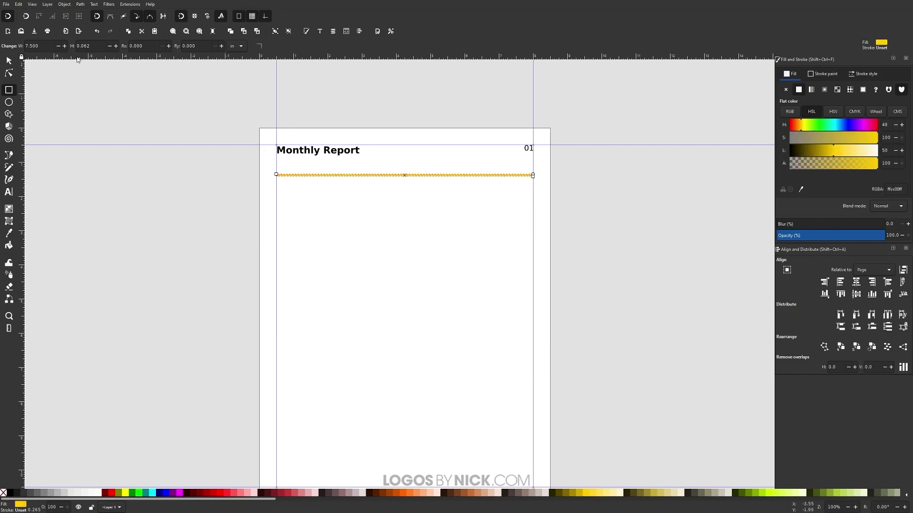
{"action": "key", "text": "s"}
{"action": "left_click_drag", "start_coordinate": [364, 174], "coordinate": [364, 158]}
{"action": "scroll", "coordinate": [290, 135], "scroll_direction": "up", "scroll_amount": 6}
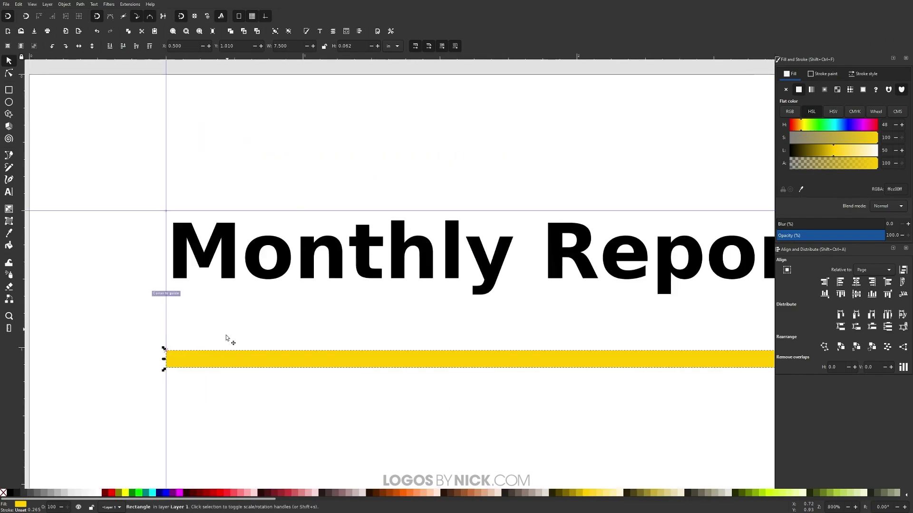
{"action": "left_click_drag", "start_coordinate": [238, 357], "coordinate": [242, 322]}
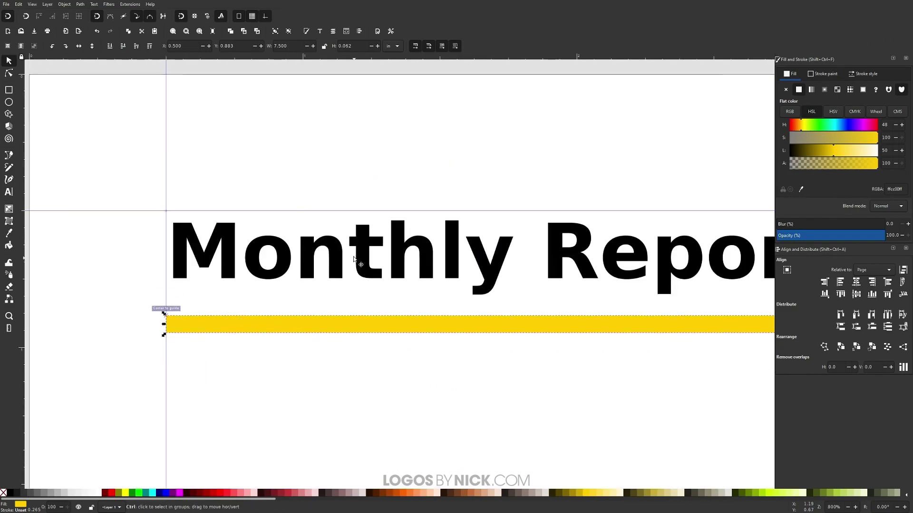
Step: Duplicate the yellow bar and move the copy down to the bottom margin guide
{"action": "scroll", "coordinate": [354, 259], "scroll_direction": "down", "scroll_amount": 6}
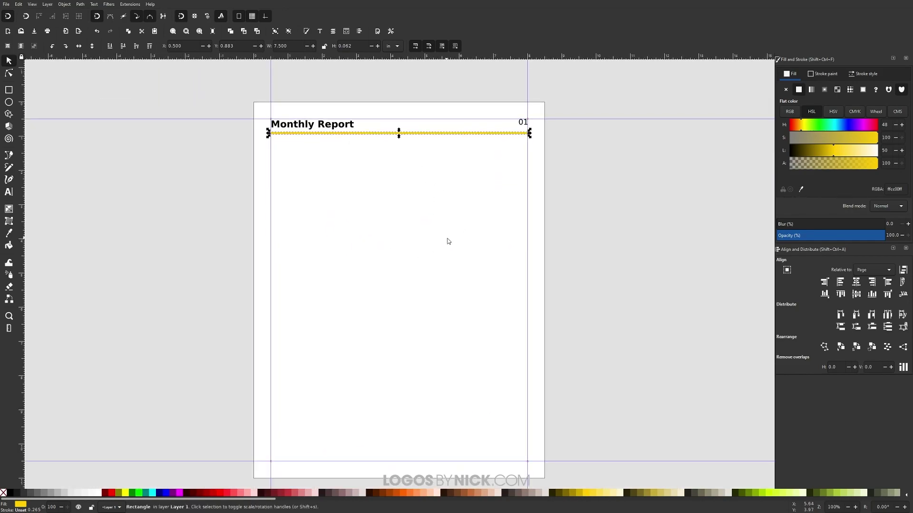
{"action": "scroll", "coordinate": [442, 223], "scroll_direction": "down", "scroll_amount": 2}
{"action": "scroll", "coordinate": [434, 205], "scroll_direction": "right", "scroll_amount": 1}
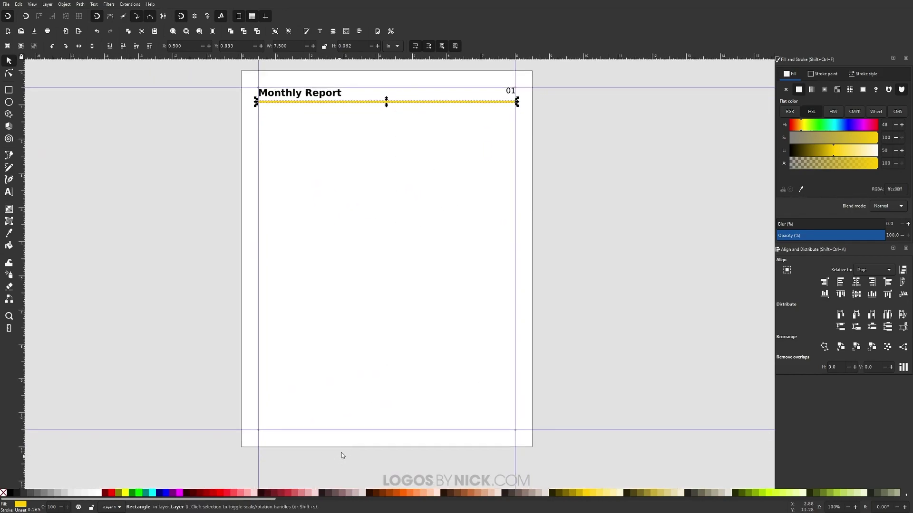
{"action": "right_click", "coordinate": [447, 102]}
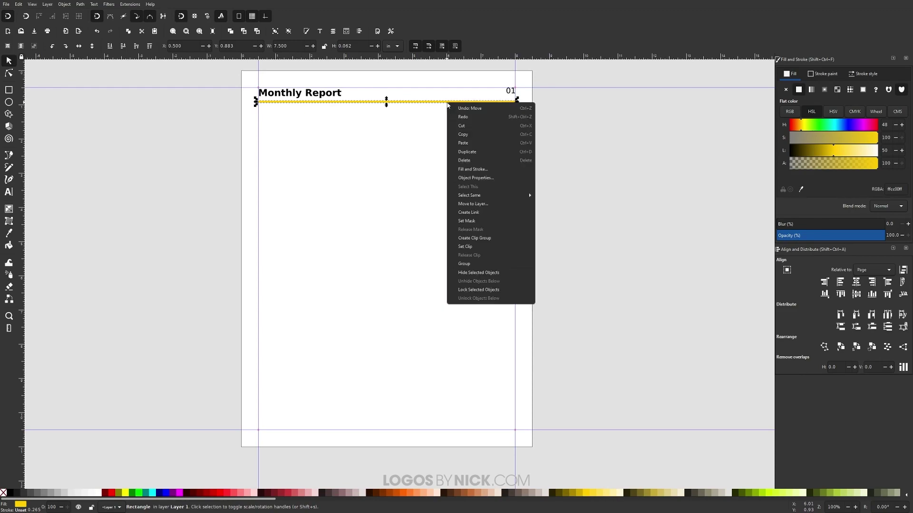
{"action": "left_click", "coordinate": [464, 152]}
{"action": "left_click_drag", "start_coordinate": [355, 98], "coordinate": [356, 429]}
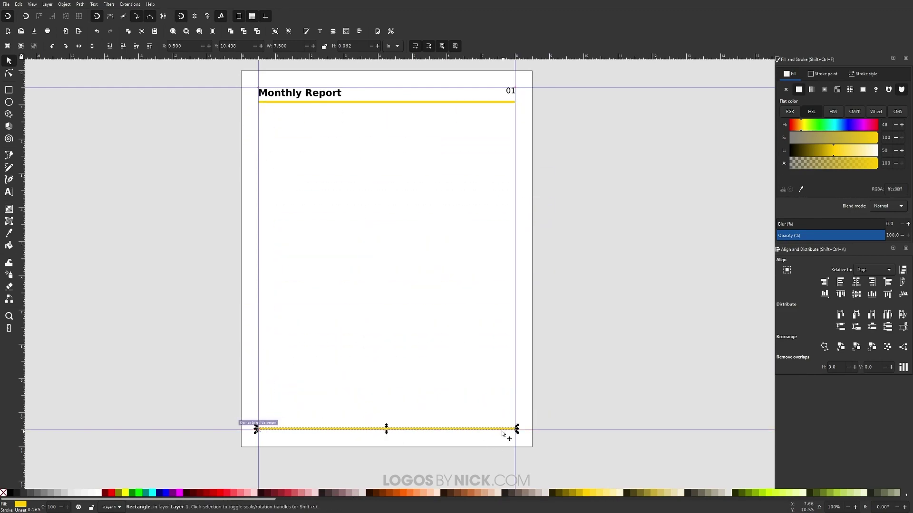
{"action": "left_click", "coordinate": [407, 257]}
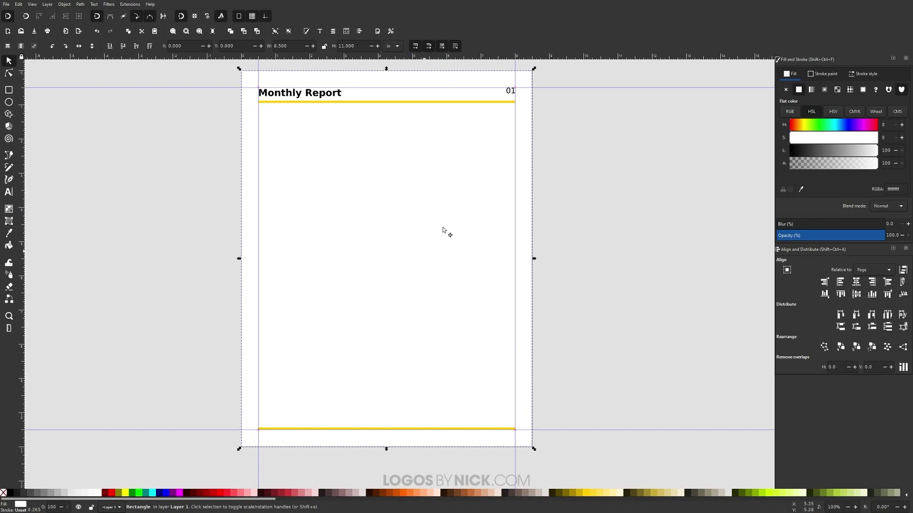
Step: Draw a large red rectangle between the margin guides at about 50% opacity
{"action": "left_click", "coordinate": [9, 90]}
{"action": "mouse_move", "coordinate": [258, 141]}
{"action": "left_mouse_down"}
{"action": "mouse_move", "coordinate": [367, 313]}
{"action": "mouse_move", "coordinate": [514, 413]}
{"action": "left_mouse_up"}
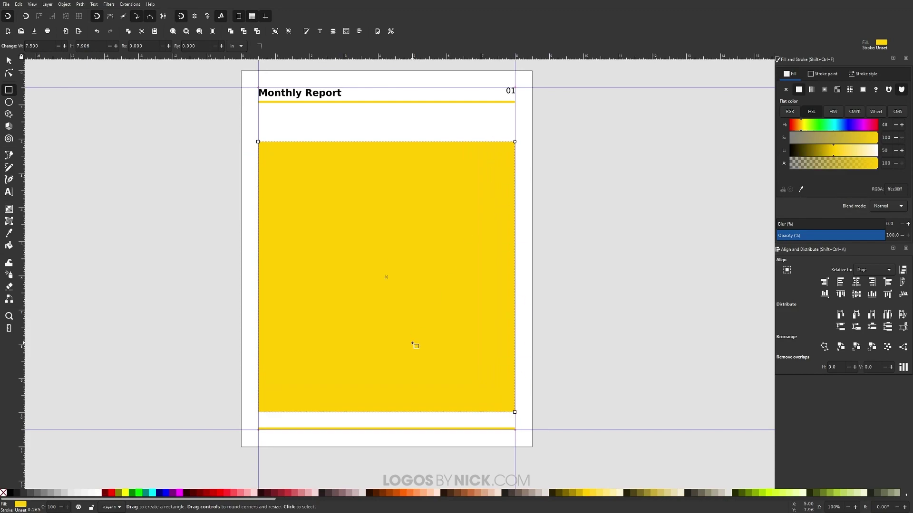
{"action": "left_click", "coordinate": [112, 492]}
{"action": "mouse_move", "coordinate": [840, 235]}
{"action": "left_mouse_down"}
{"action": "mouse_move", "coordinate": [812, 235]}
{"action": "mouse_move", "coordinate": [831, 235]}
{"action": "left_mouse_up"}
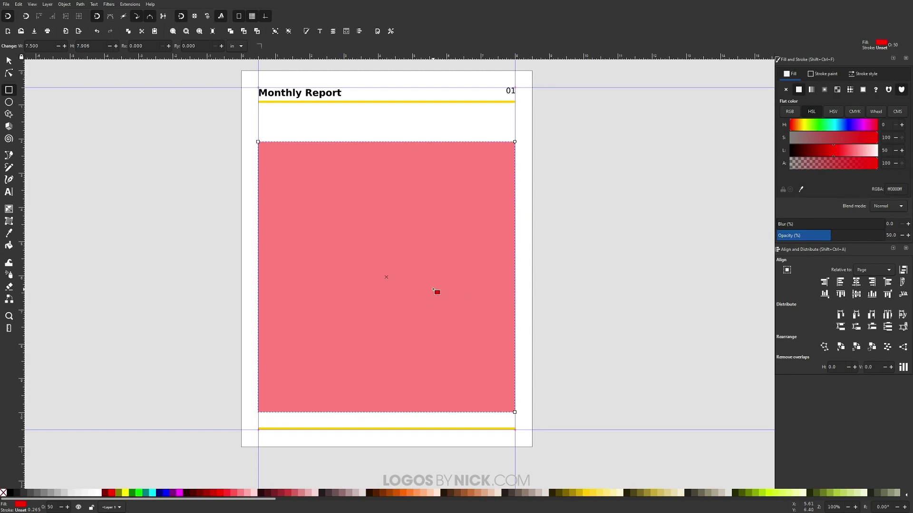
Step: Cut a page-centred narrow vertical bar out of the red rectangle with Path > Difference
{"action": "scroll", "coordinate": [433, 290], "scroll_direction": "down", "scroll_amount": 1}
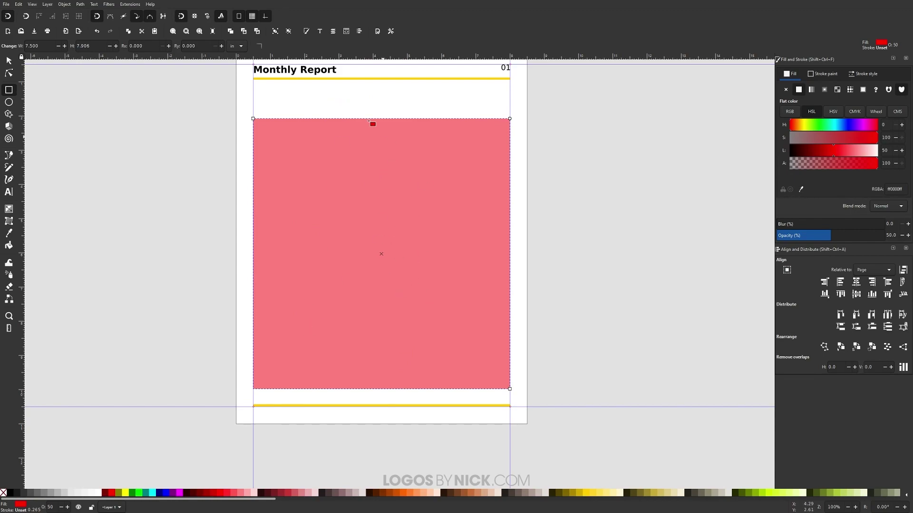
{"action": "left_click_drag", "start_coordinate": [363, 97], "coordinate": [379, 449]}
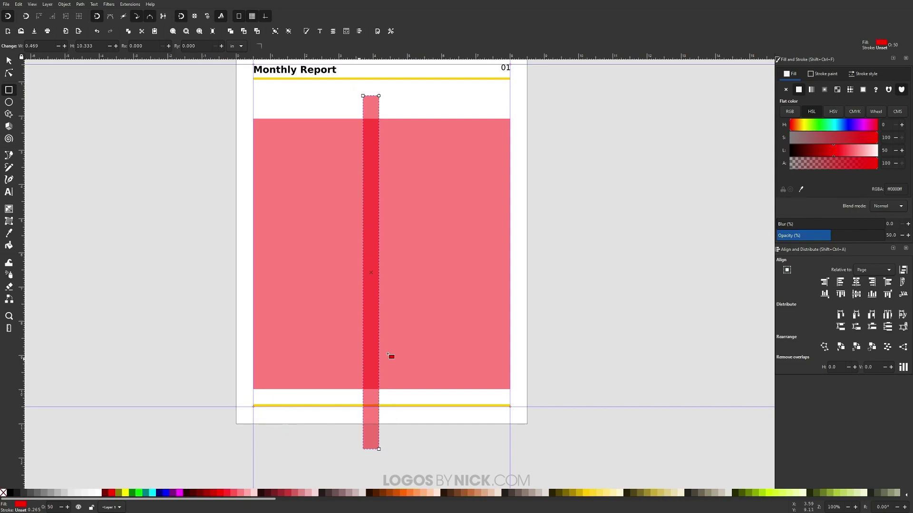
{"action": "left_click", "coordinate": [856, 283]}
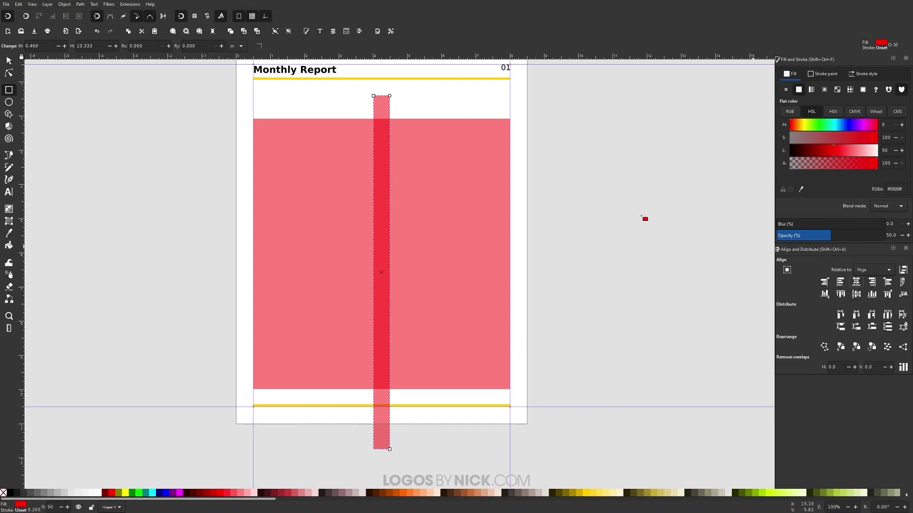
{"action": "left_click", "coordinate": [13, 57]}
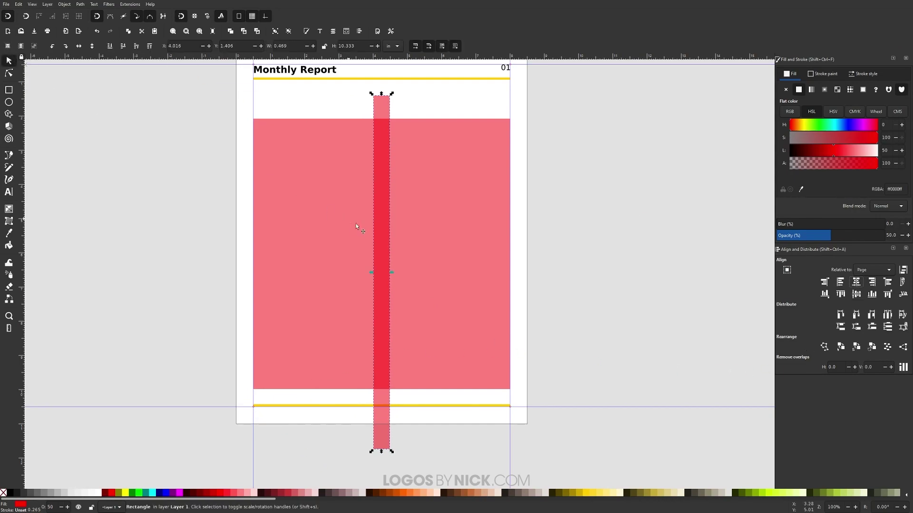
{"action": "left_click", "coordinate": [447, 148], "text": "shift"}
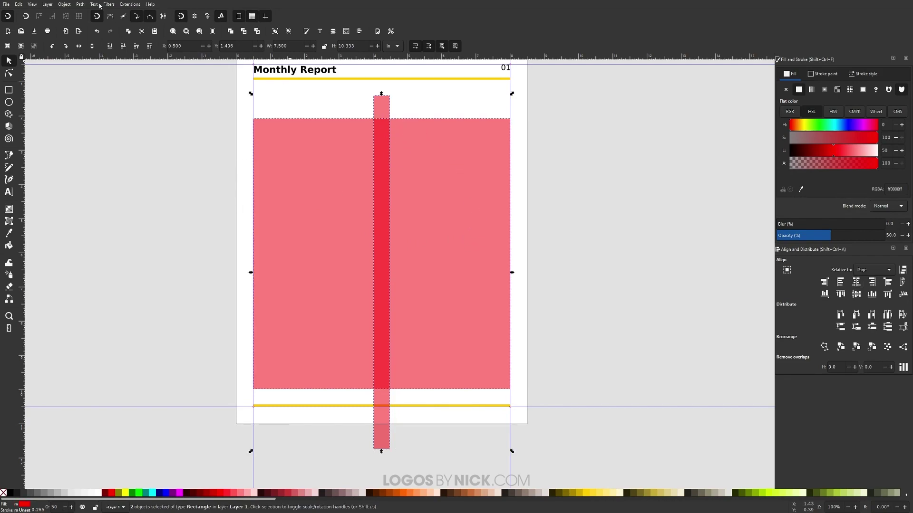
{"action": "left_click", "coordinate": [81, 4]}
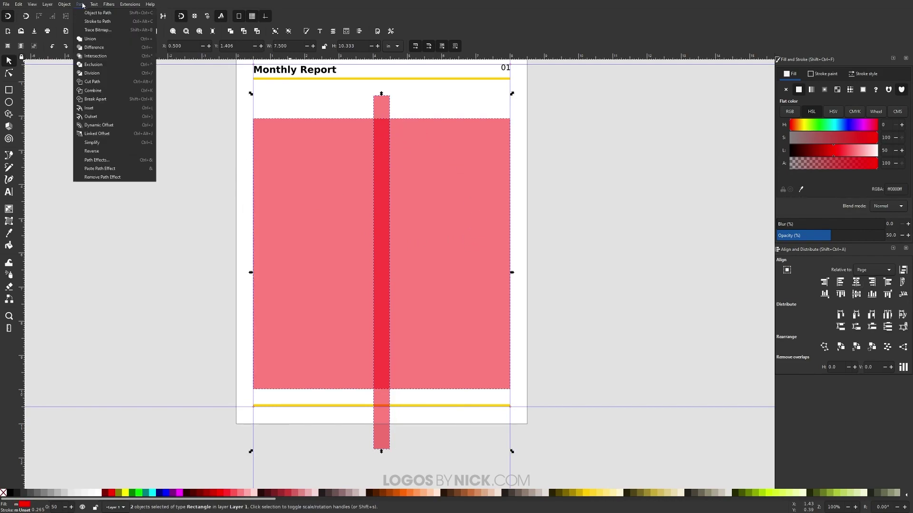
{"action": "left_click", "coordinate": [90, 47]}
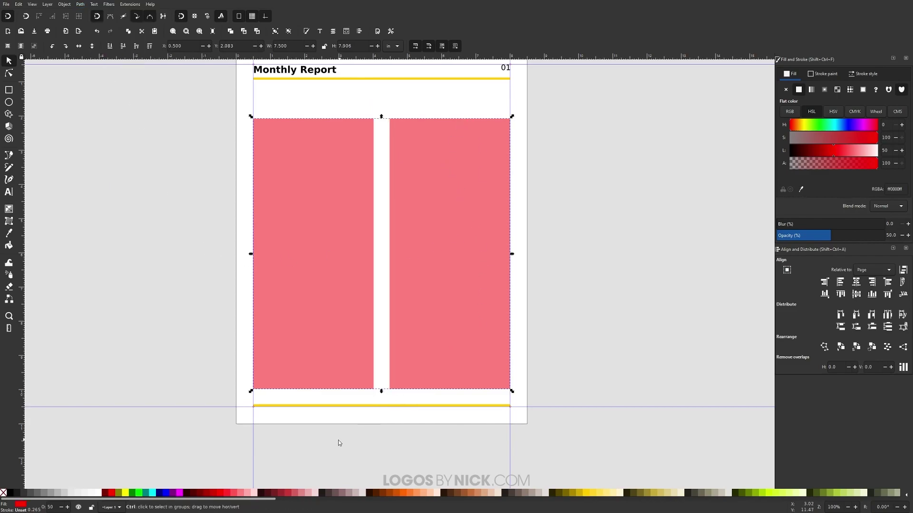
Step: Move the red shapes just above the bottom yellow line and shrink them to about half height
{"action": "scroll", "coordinate": [340, 442], "scroll_direction": "up", "scroll_amount": 2, "text": "ctrl"}
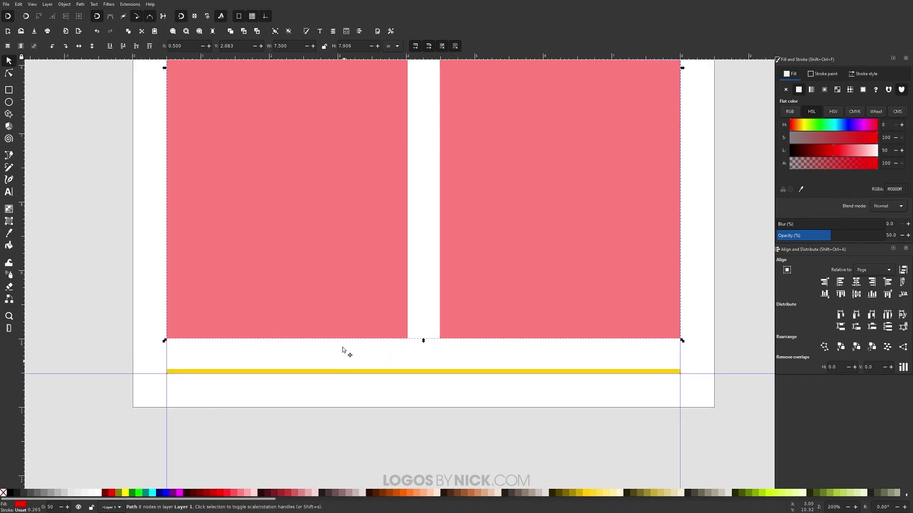
{"action": "left_click_drag", "start_coordinate": [337, 245], "coordinate": [335, 265]}
{"action": "left_click_drag", "start_coordinate": [287, 311], "coordinate": [274, 374]}
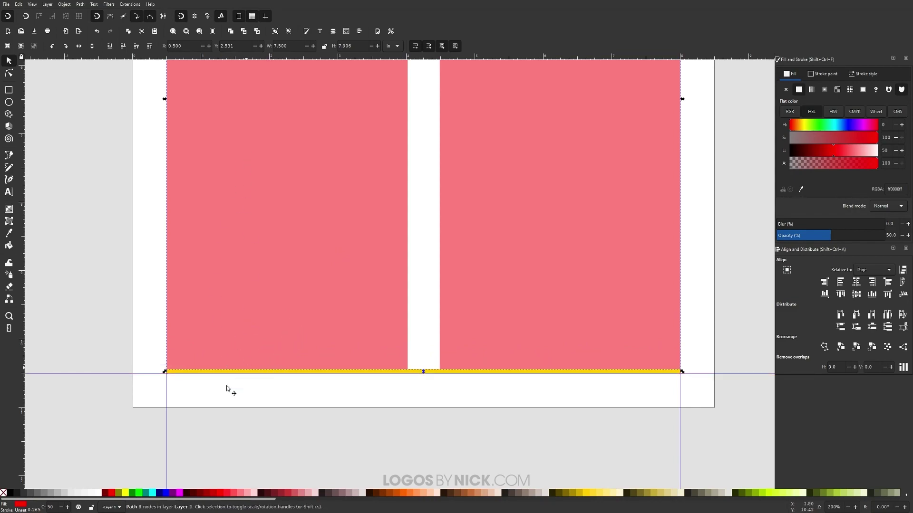
{"action": "mouse_move", "coordinate": [292, 357]}
{"action": "left_mouse_down"}
{"action": "mouse_move", "coordinate": [296, 335]}
{"action": "mouse_move", "coordinate": [285, 342]}
{"action": "left_mouse_up"}
{"action": "scroll", "coordinate": [286, 342], "scroll_direction": "down", "scroll_amount": 3}
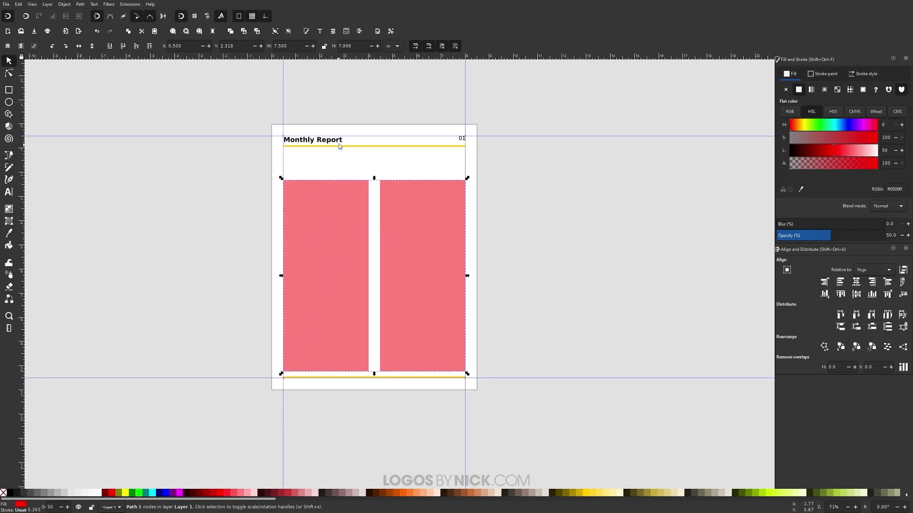
{"action": "left_click_drag", "start_coordinate": [374, 179], "coordinate": [385, 259]}
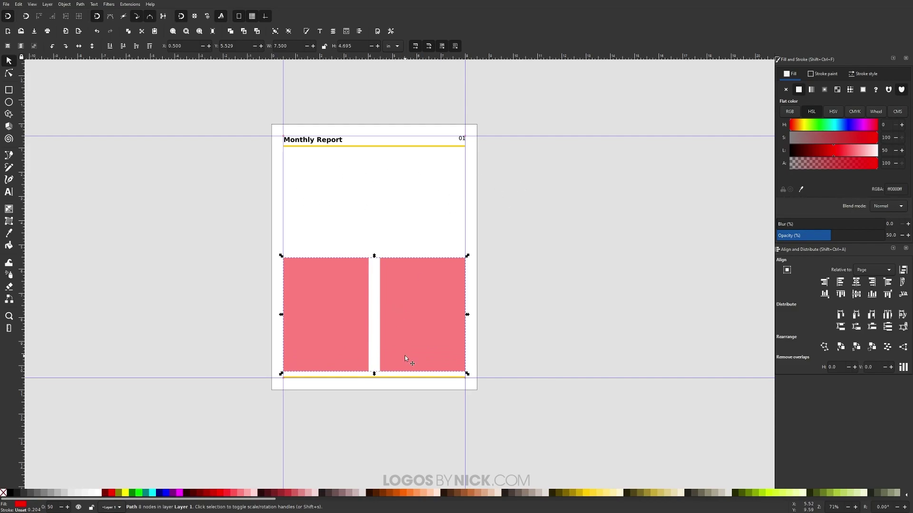
{"action": "scroll", "coordinate": [420, 328], "scroll_direction": "up", "scroll_amount": 2}
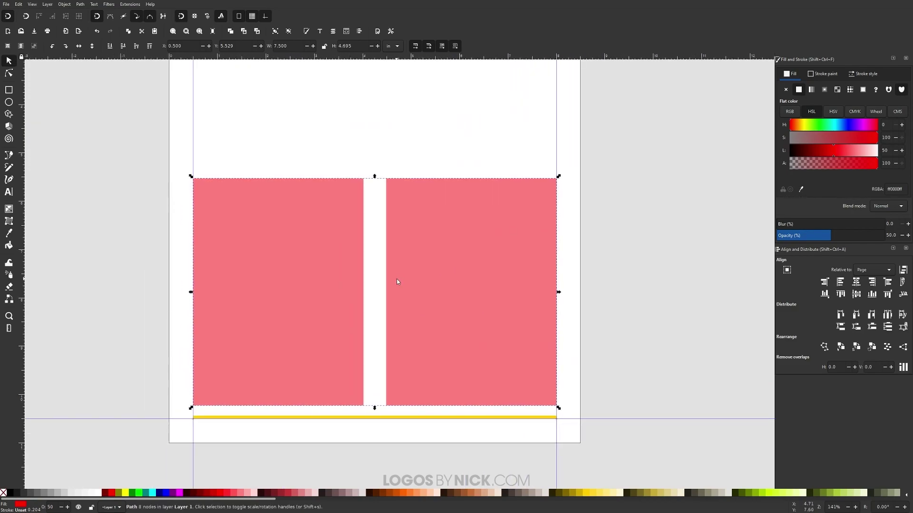
Step: Break the shape apart into two rectangles and convert both to guides
{"action": "left_click", "coordinate": [299, 216]}
{"action": "left_click", "coordinate": [80, 5]}
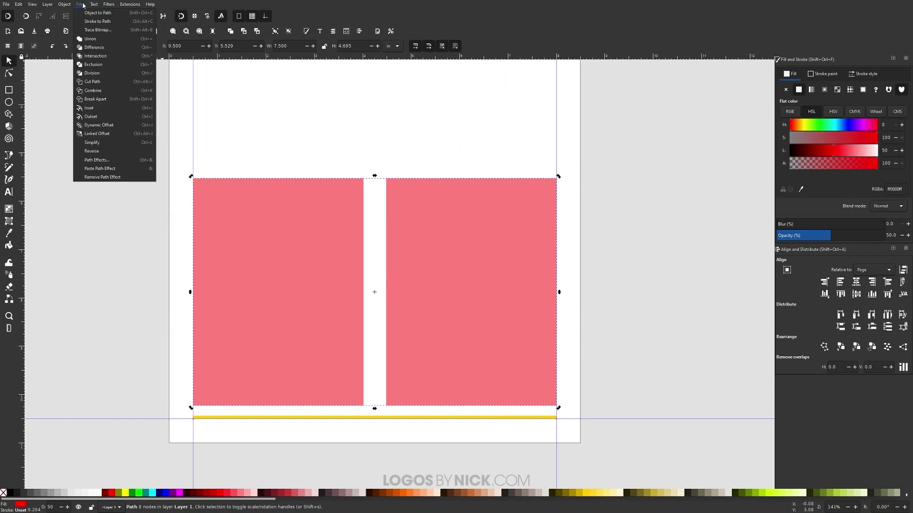
{"action": "left_click", "coordinate": [96, 99]}
{"action": "key", "text": "1"}
{"action": "scroll", "coordinate": [450, 266], "scroll_direction": "up", "scroll_amount": 1}
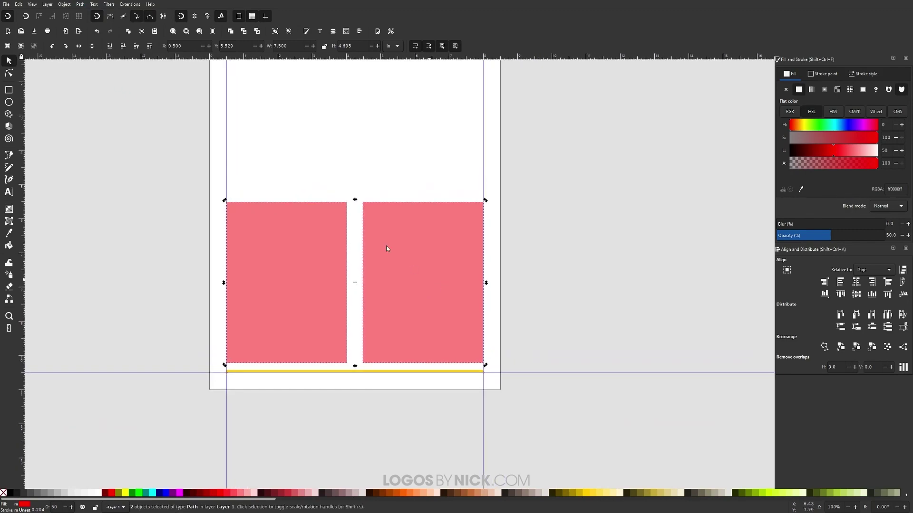
{"action": "left_click", "coordinate": [63, 5]}
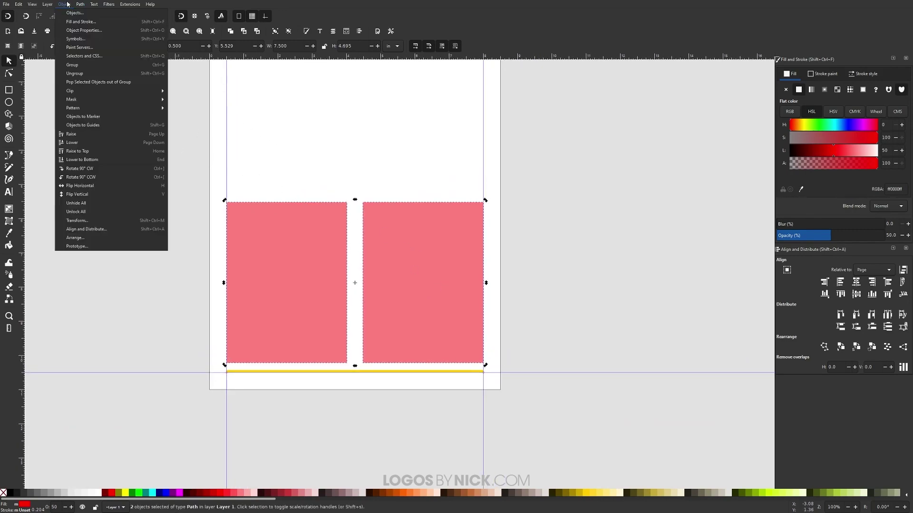
{"action": "left_click", "coordinate": [95, 127]}
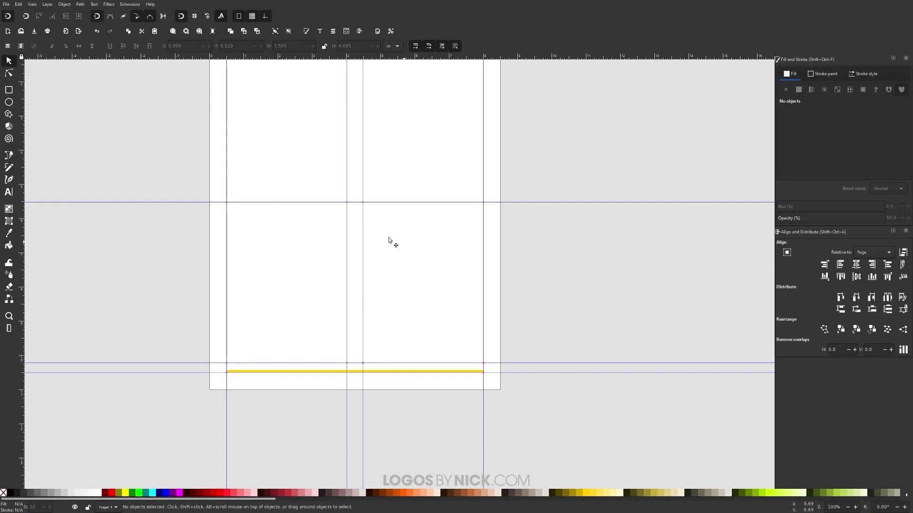
Step: Draw a flowed text frame in the left column, paste Lorem ipsum and set it to 12 pt
{"action": "left_click", "coordinate": [14, 190]}
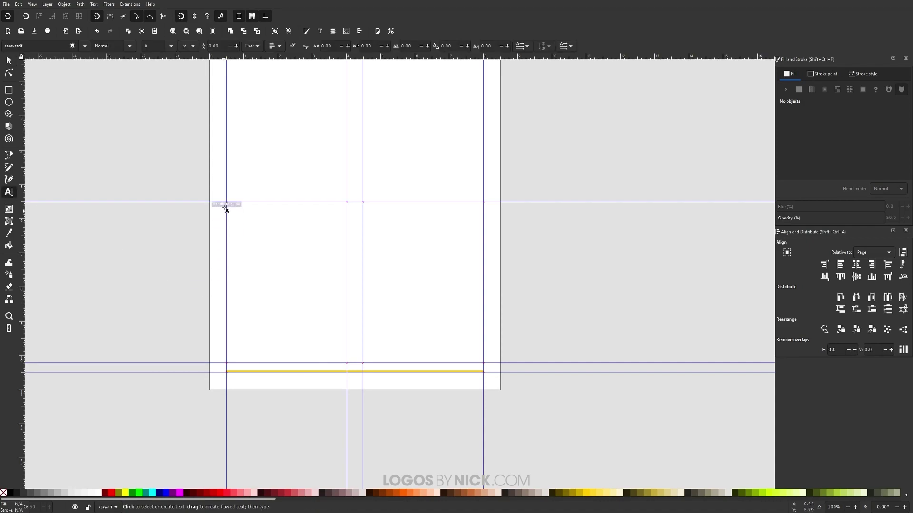
{"action": "left_click_drag", "start_coordinate": [227, 202], "coordinate": [347, 363]}
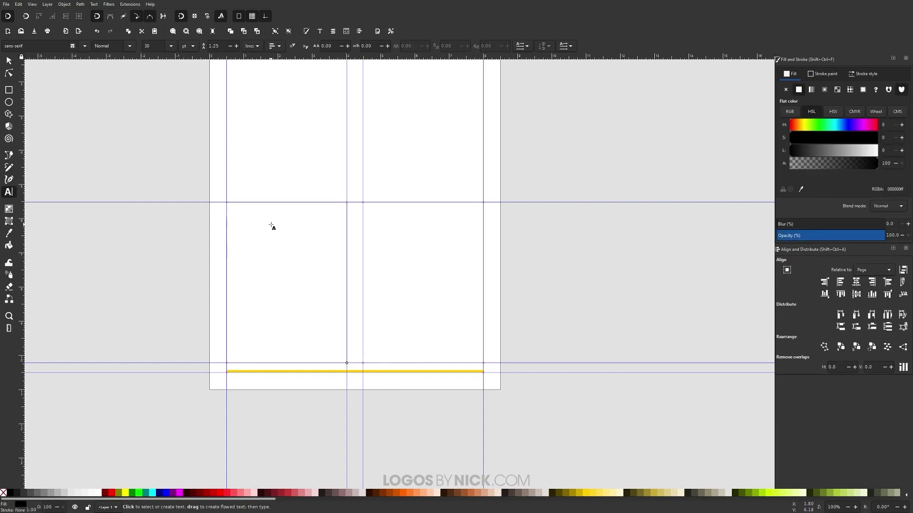
{"action": "key", "text": "ctrl+v"}
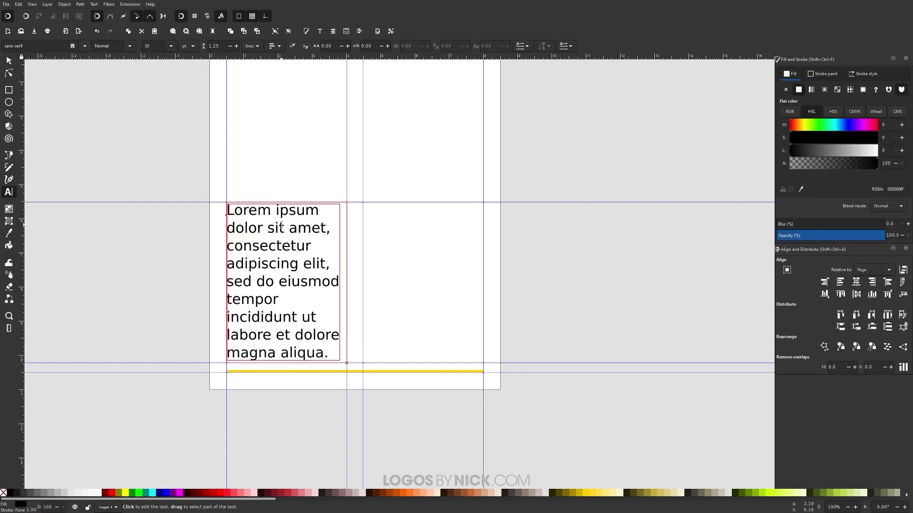
{"action": "triple_click", "coordinate": [282, 226]}
{"action": "left_click", "coordinate": [282, 225]}
{"action": "right_click", "coordinate": [282, 225]}
{"action": "left_click", "coordinate": [266, 227]}
{"action": "key", "text": "ctrl+a"}
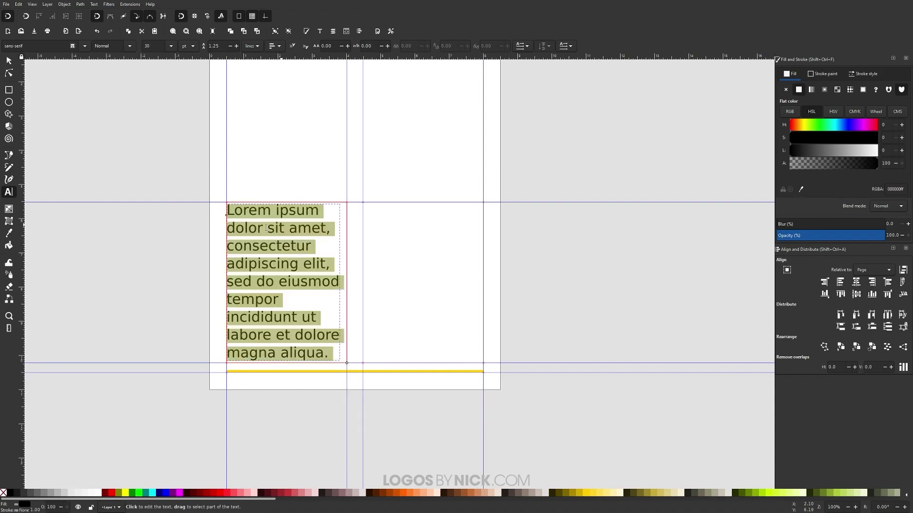
{"action": "left_click", "coordinate": [171, 46]}
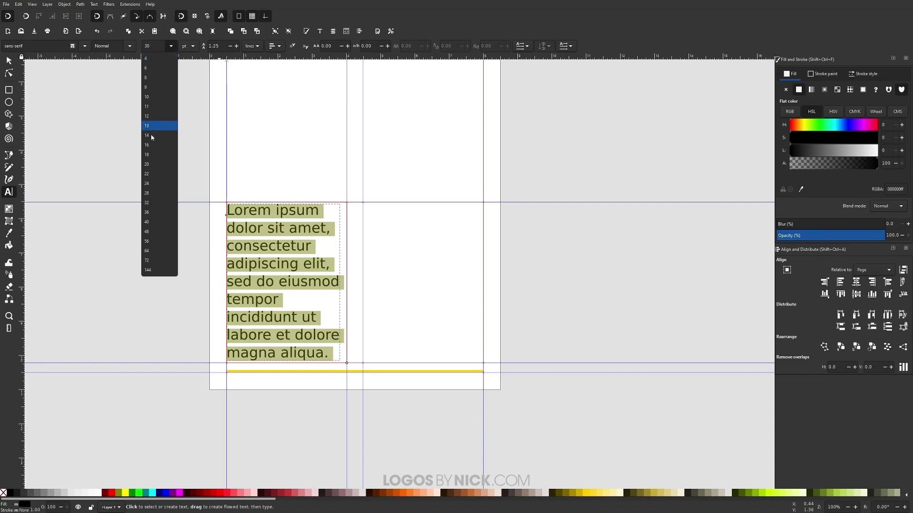
{"action": "left_click", "coordinate": [153, 117]}
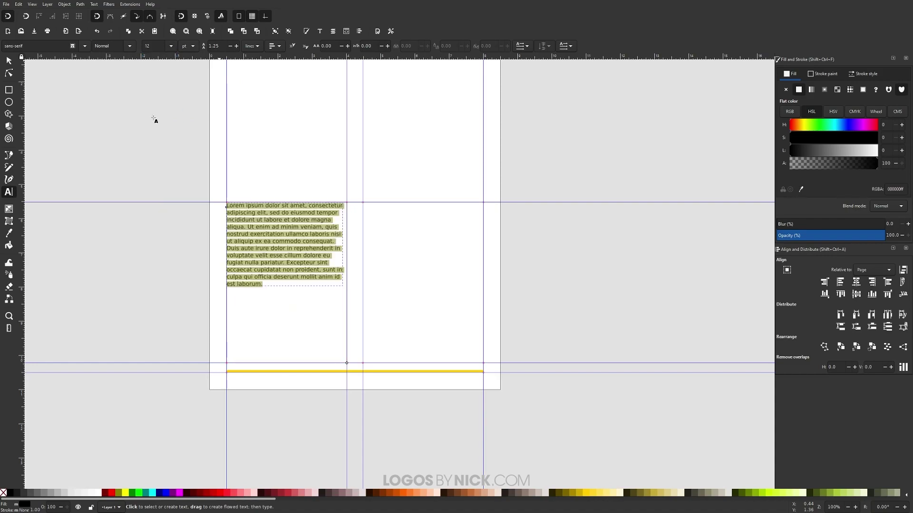
{"action": "left_click", "coordinate": [290, 262]}
Step: End the paragraph with a period after 'laborum' and paste a second Lorem ipsum paragraph
{"action": "left_click", "coordinate": [261, 284]}
{"action": "type", "text": "."}
{"action": "key", "text": "Return"}
{"action": "key", "text": "Return"}
{"action": "key", "text": "ctrl+v"}
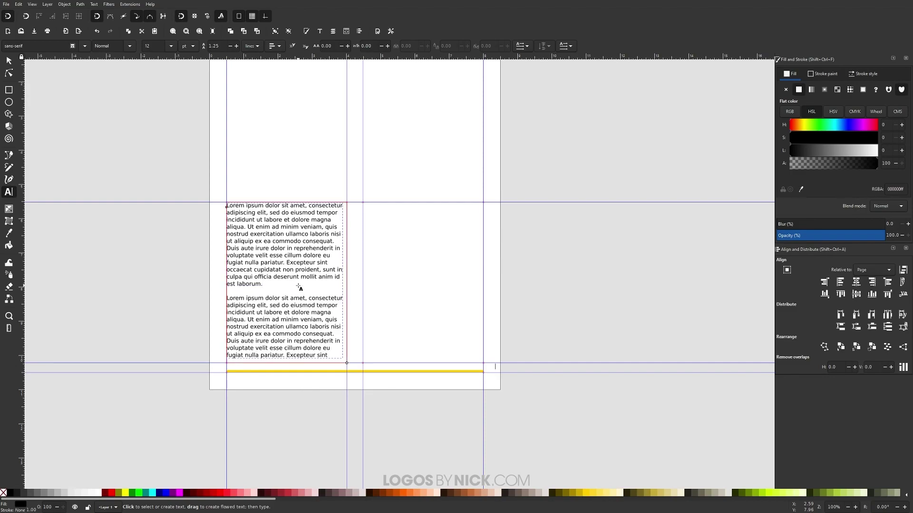
Step: Enlarge the text frame and delete the overflowing last lines so text ends above the yellow line
{"action": "scroll", "coordinate": [298, 286], "scroll_direction": "down", "scroll_amount": 4}
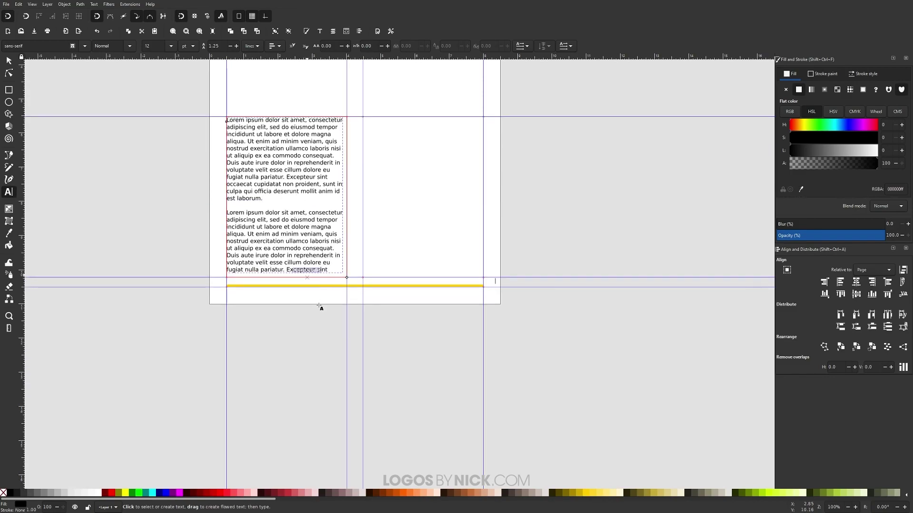
{"action": "scroll", "coordinate": [328, 300], "scroll_direction": "up", "scroll_amount": 4}
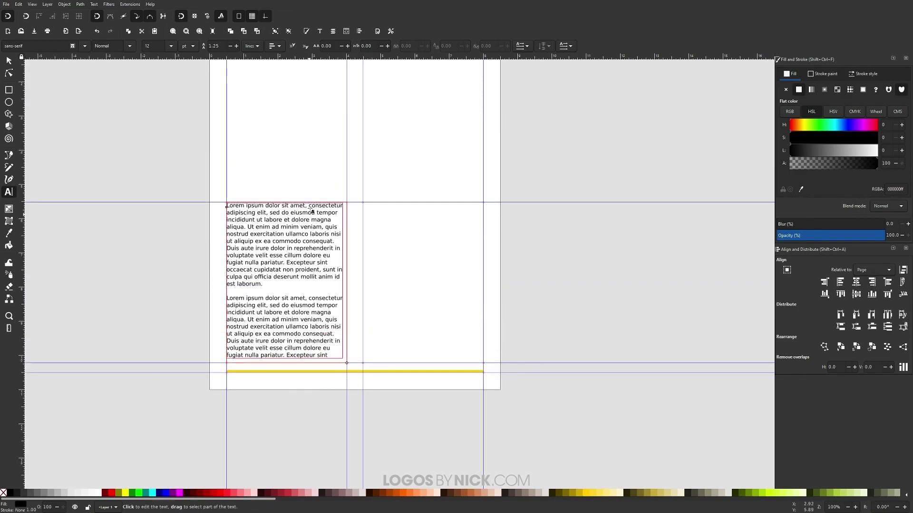
{"action": "scroll", "coordinate": [349, 314], "scroll_direction": "down", "scroll_amount": 7}
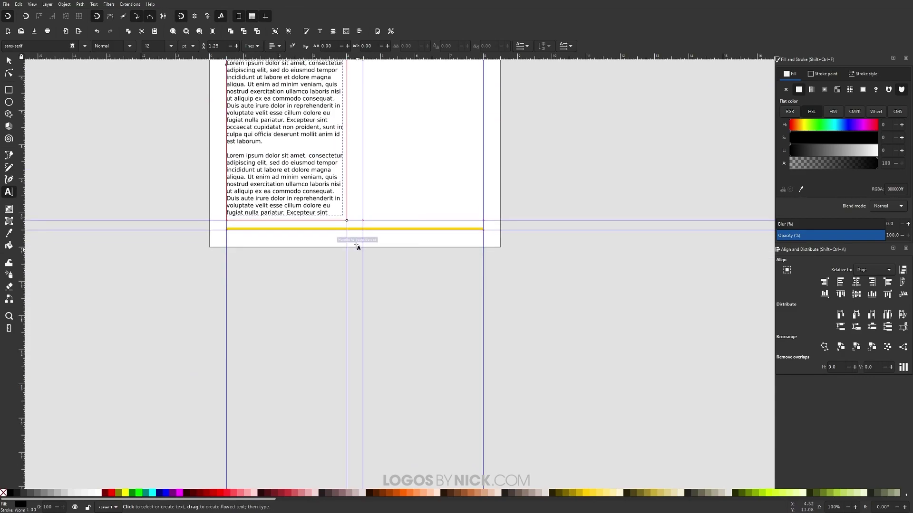
{"action": "left_click_drag", "start_coordinate": [347, 221], "coordinate": [335, 243]}
{"action": "scroll", "coordinate": [328, 285], "scroll_direction": "up", "scroll_amount": 7}
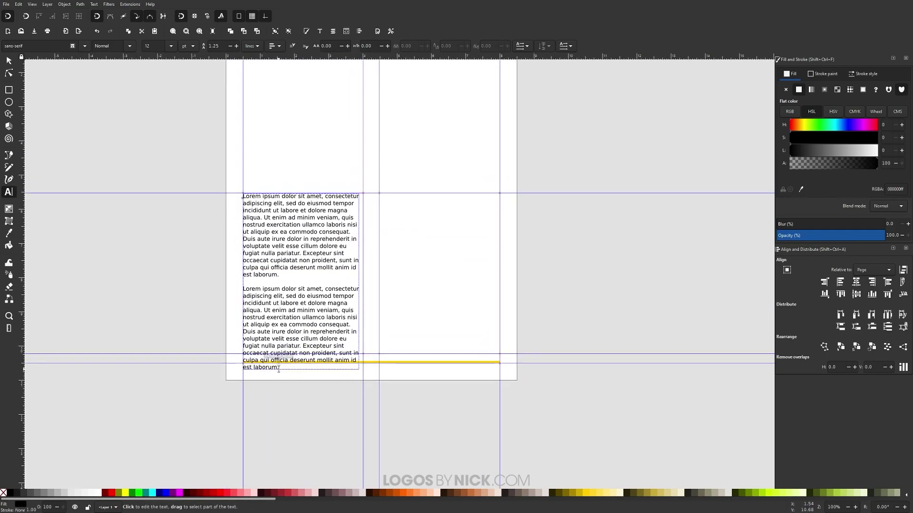
{"action": "left_click_drag", "start_coordinate": [280, 369], "coordinate": [233, 353]}
{"action": "key", "text": "BackSpace"}
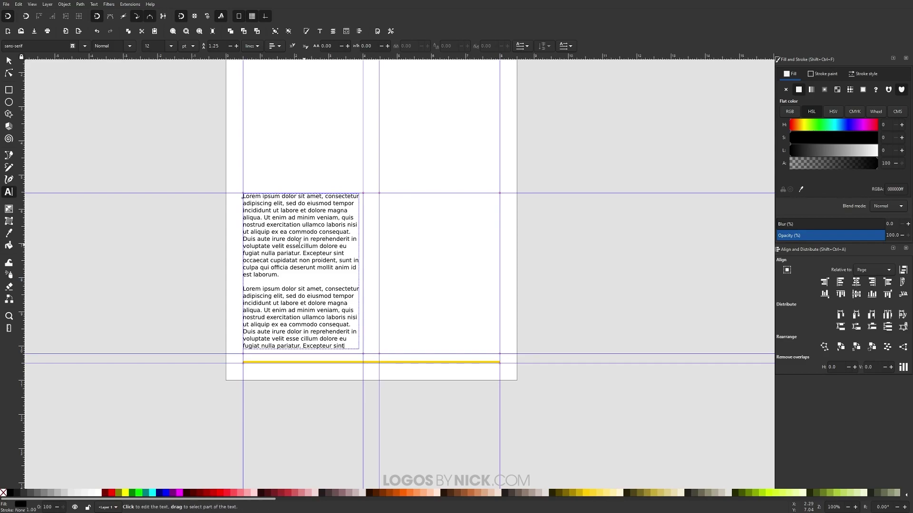
Step: Try Justify alignment on the paragraphs, then return them to left alignment
{"action": "left_click", "coordinate": [279, 49]}
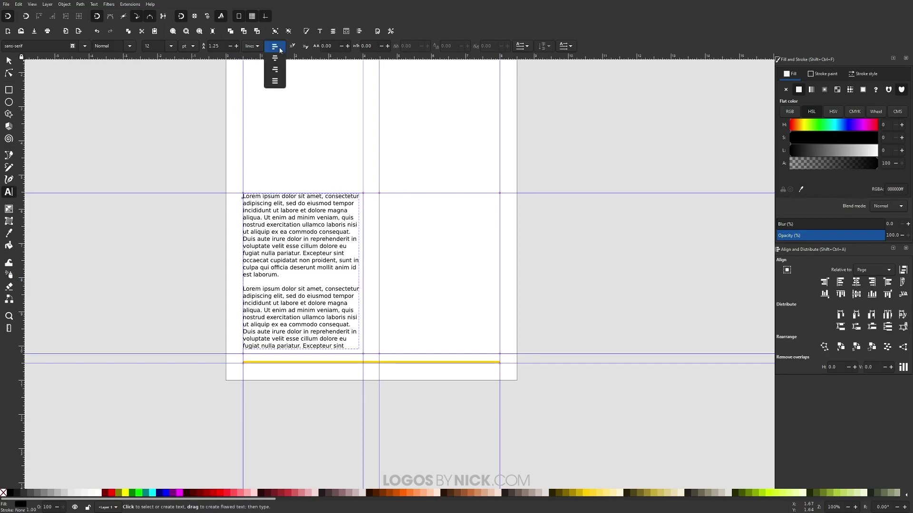
{"action": "left_click", "coordinate": [276, 82]}
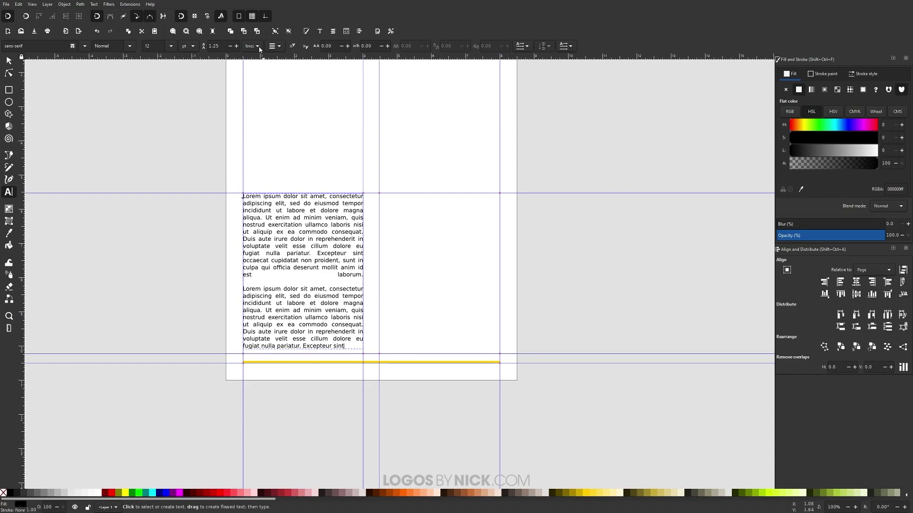
{"action": "left_click", "coordinate": [279, 47]}
{"action": "left_click", "coordinate": [274, 13]}
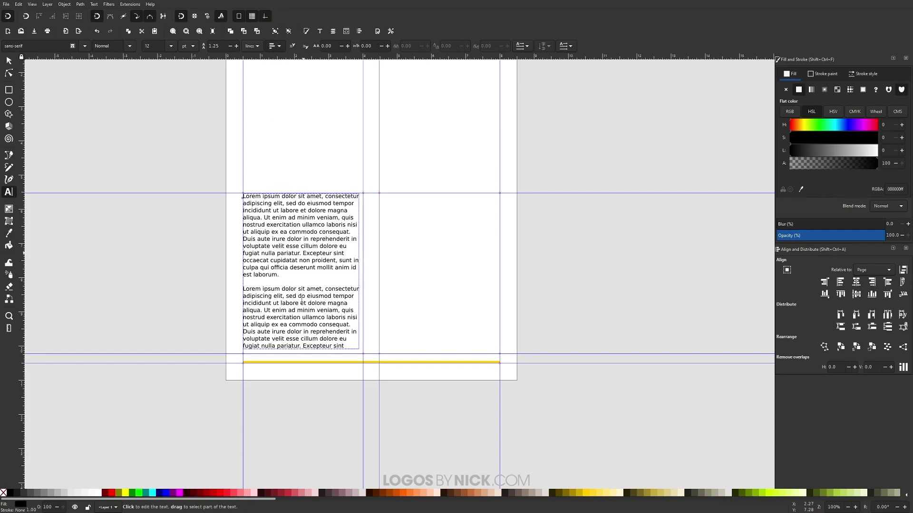
Step: Draw a flowed text frame in the right column, paste Lorem ipsum and set it to 12 pt
{"action": "left_click_drag", "start_coordinate": [381, 195], "coordinate": [500, 460]}
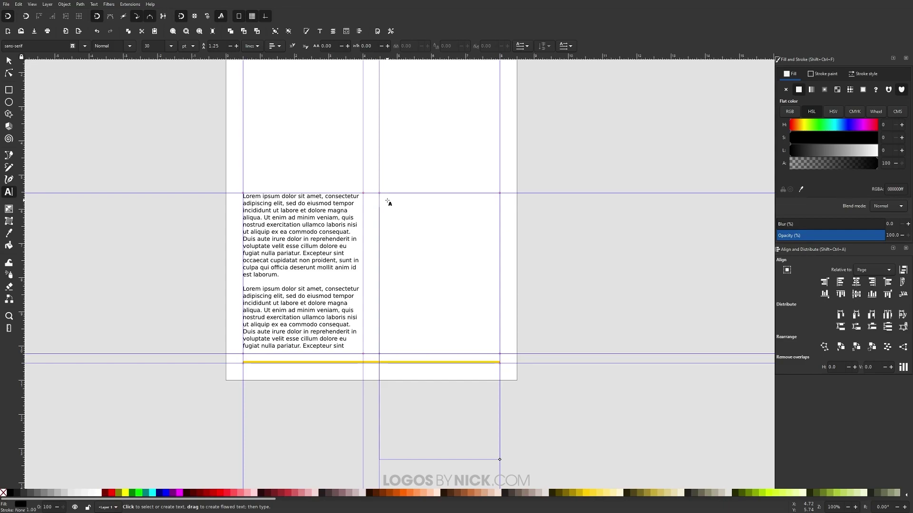
{"action": "key", "text": "ctrl+v"}
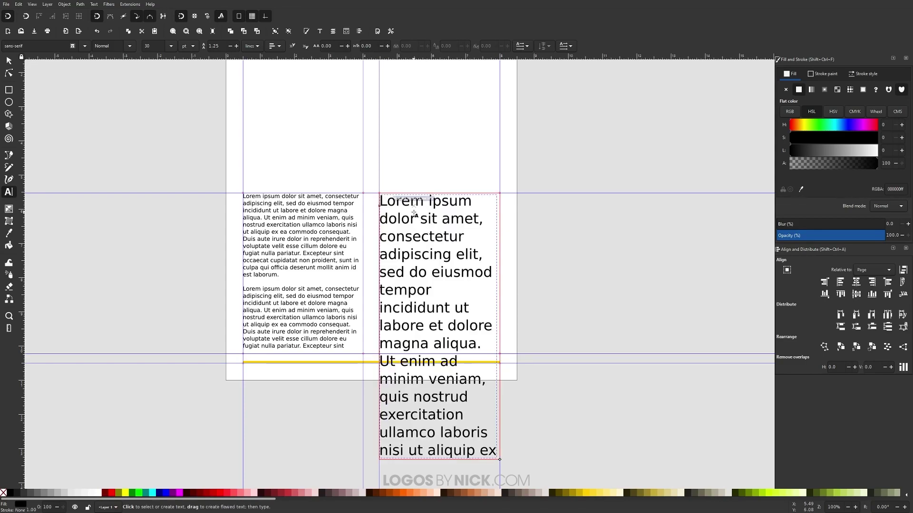
{"action": "triple_click", "coordinate": [406, 203]}
{"action": "right_click", "coordinate": [407, 206]}
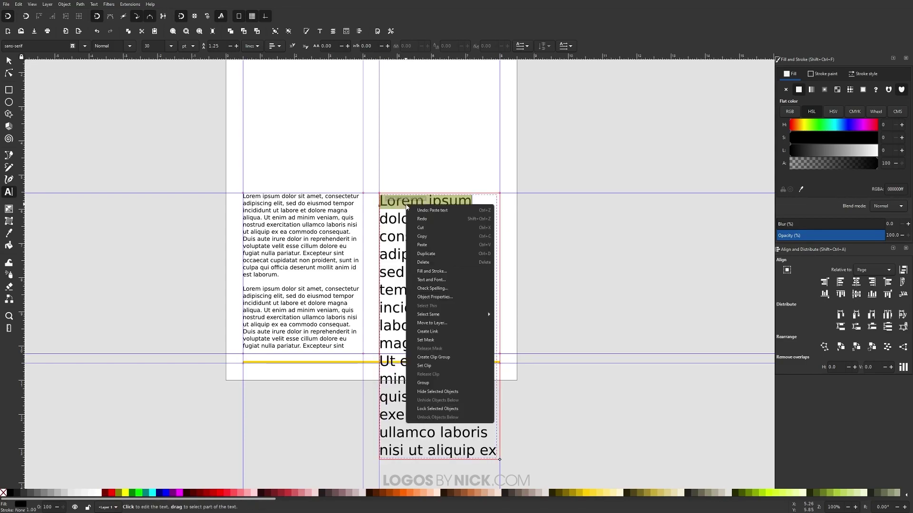
{"action": "left_click", "coordinate": [401, 218]}
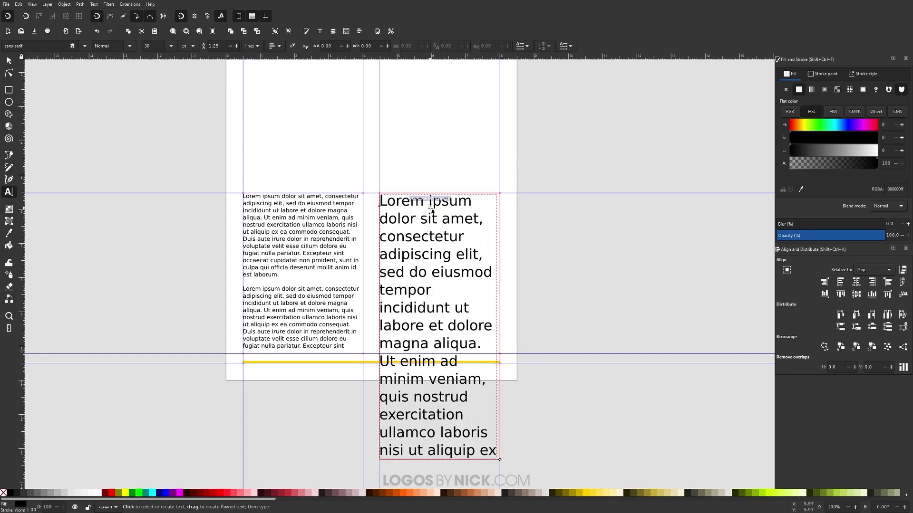
{"action": "key", "text": "ctrl+a"}
{"action": "left_click", "coordinate": [175, 47]}
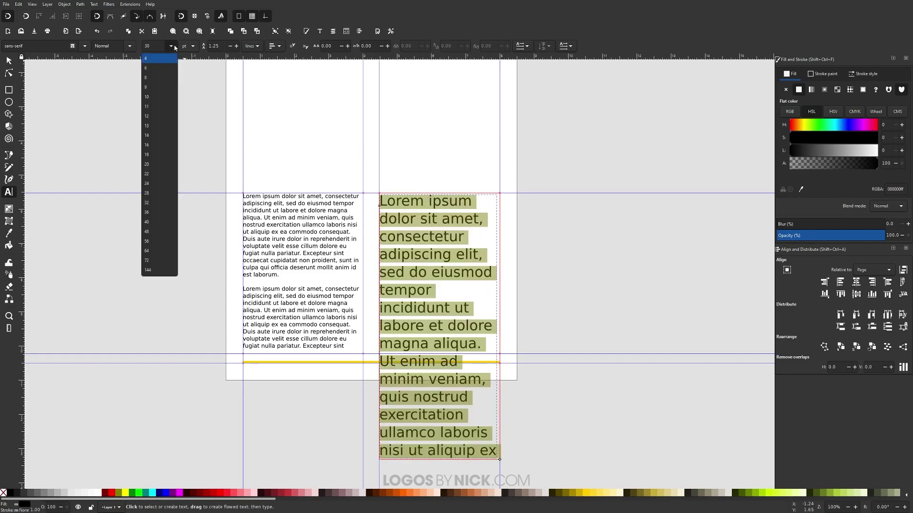
{"action": "left_click", "coordinate": [165, 119]}
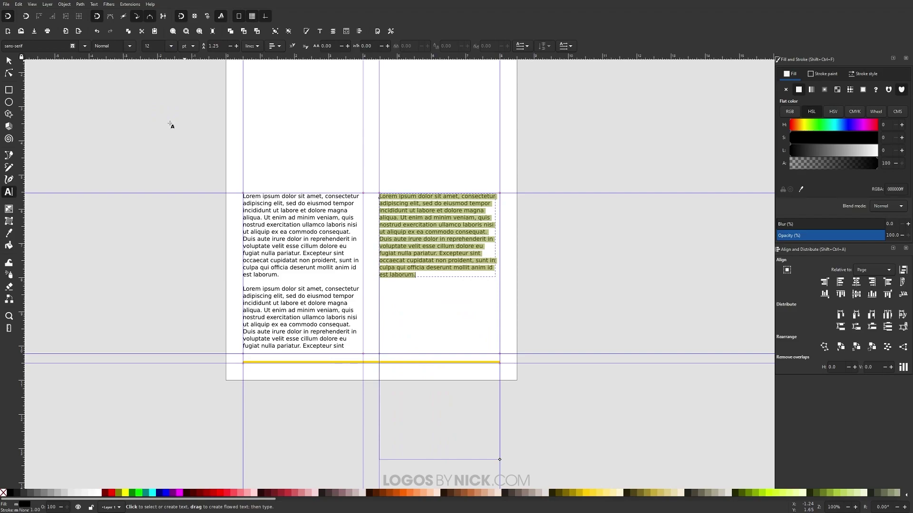
Step: Delete the closing sentences so the paragraph ends at 'fugiat nulla pariatur.'
{"action": "left_click", "coordinate": [439, 261]}
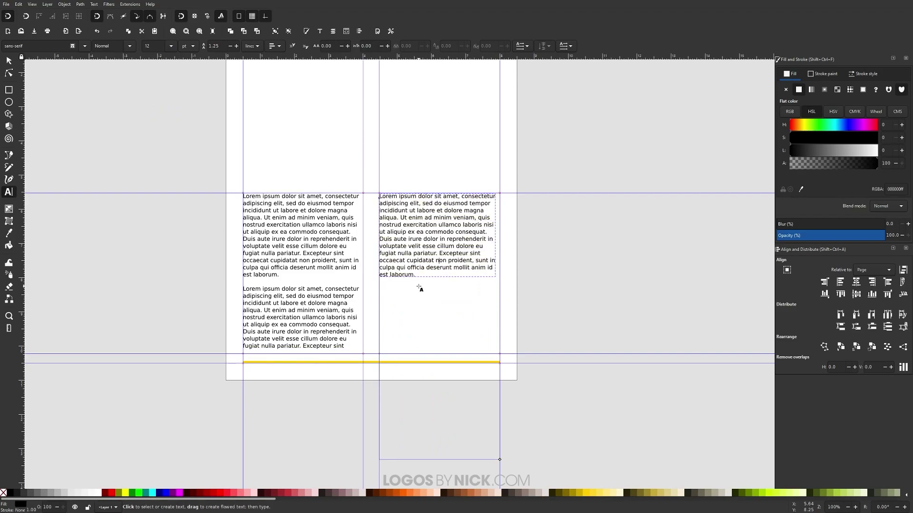
{"action": "left_click_drag", "start_coordinate": [416, 276], "coordinate": [438, 254]}
{"action": "key", "text": "Delete"}
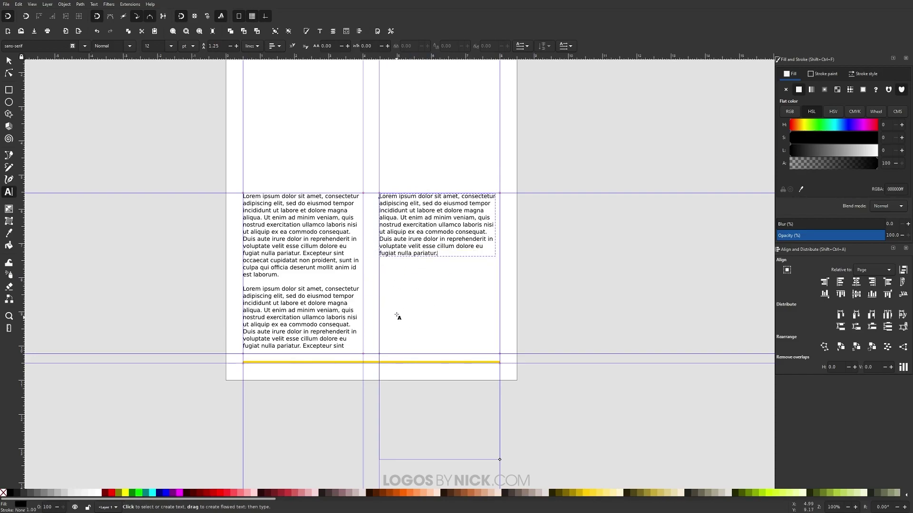
{"action": "scroll", "coordinate": [514, 291], "scroll_direction": "up", "scroll_amount": 3}
{"action": "scroll", "coordinate": [512, 298], "scroll_direction": "down", "scroll_amount": 1}
{"action": "scroll", "coordinate": [510, 297], "scroll_direction": "up", "scroll_amount": 1}
{"action": "scroll", "coordinate": [510, 297], "scroll_direction": "left", "scroll_amount": 1}
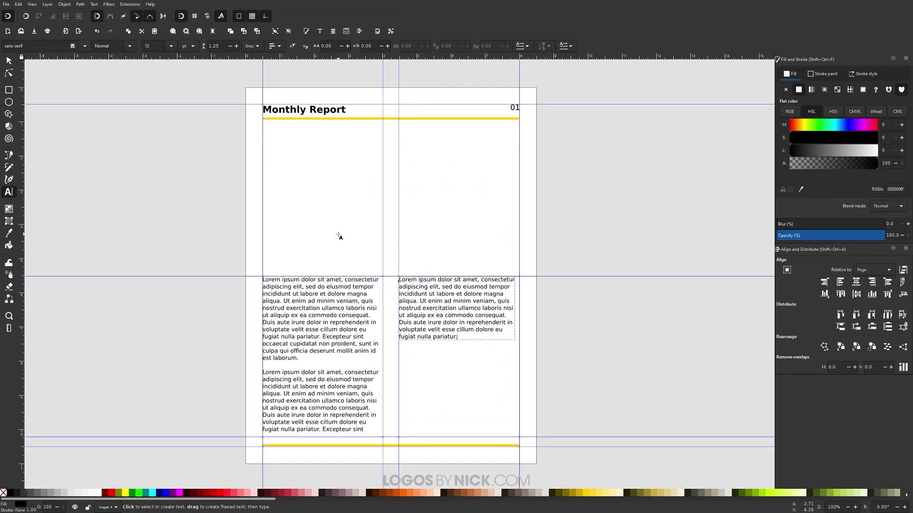
Step: Duplicate the white page background rectangle
{"action": "left_click", "coordinate": [10, 62]}
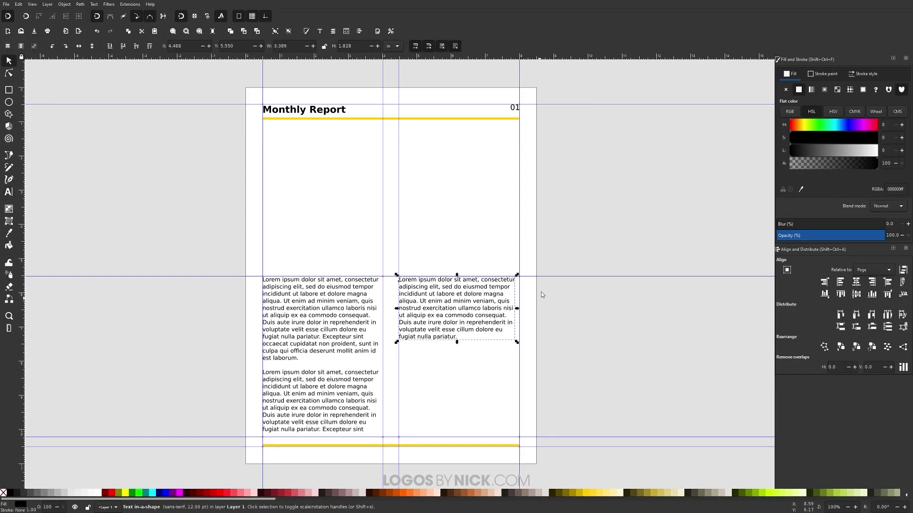
{"action": "left_click", "coordinate": [571, 209]}
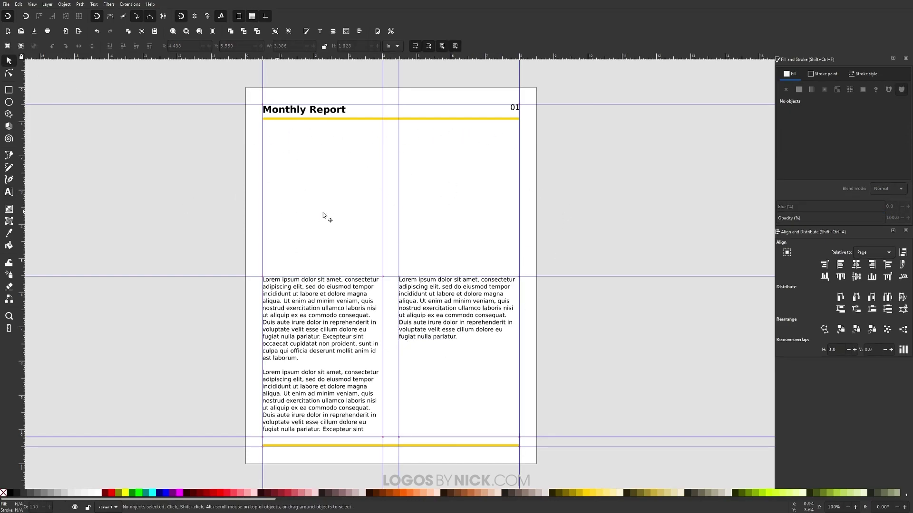
{"action": "left_click", "coordinate": [448, 156]}
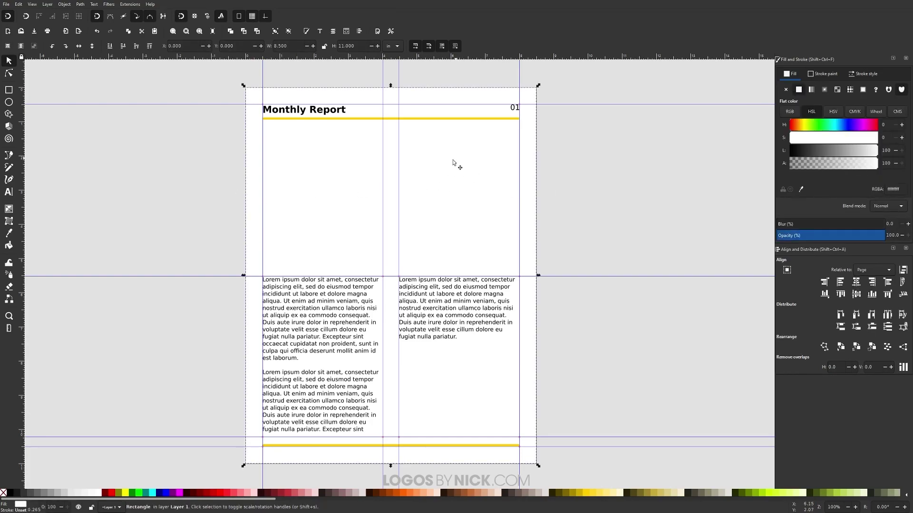
{"action": "right_click", "coordinate": [429, 165]}
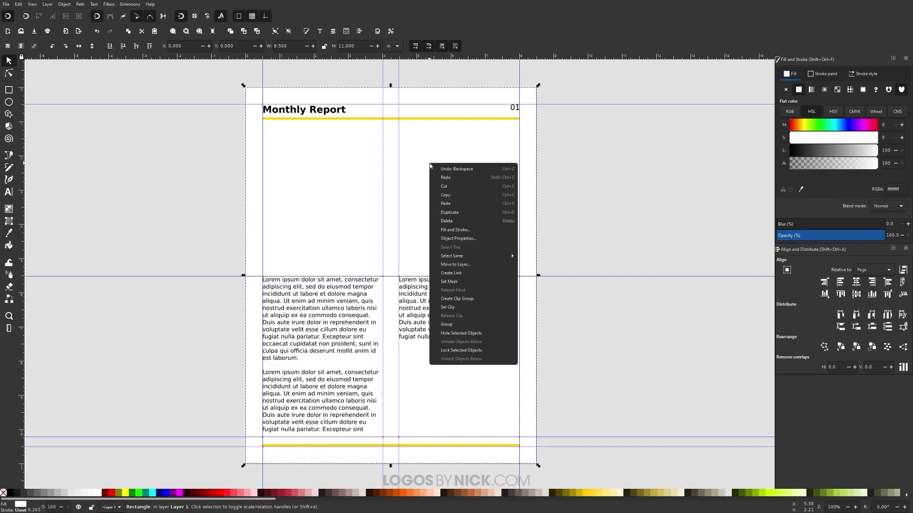
{"action": "left_click", "coordinate": [457, 214]}
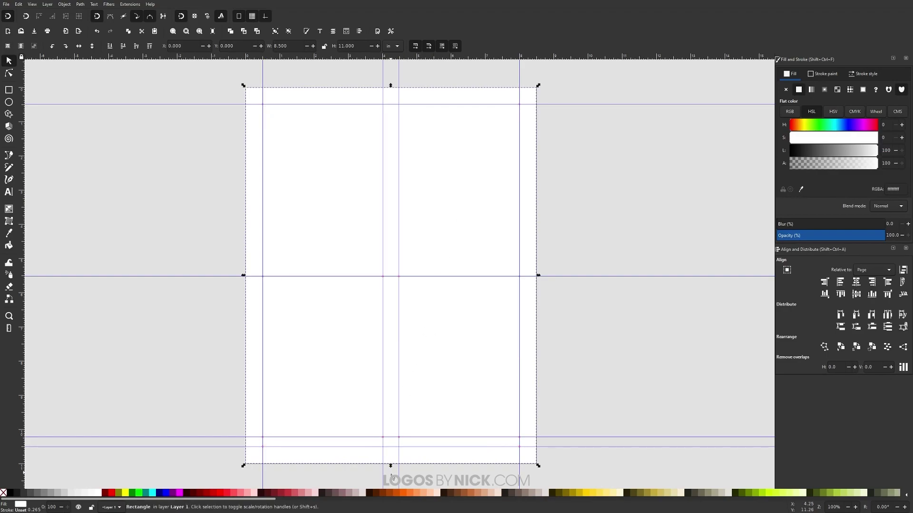
Step: Resize the copy to the top area, fill it dark blue, and lower its top below the header
{"action": "left_click_drag", "start_coordinate": [390, 466], "coordinate": [416, 269]}
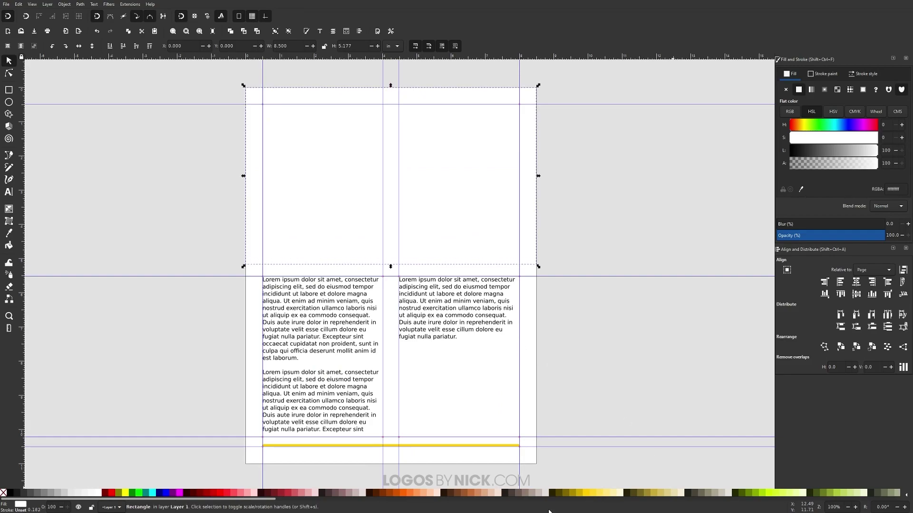
{"action": "left_click_drag", "start_coordinate": [237, 504], "coordinate": [614, 506]}
{"action": "left_click", "coordinate": [697, 494]}
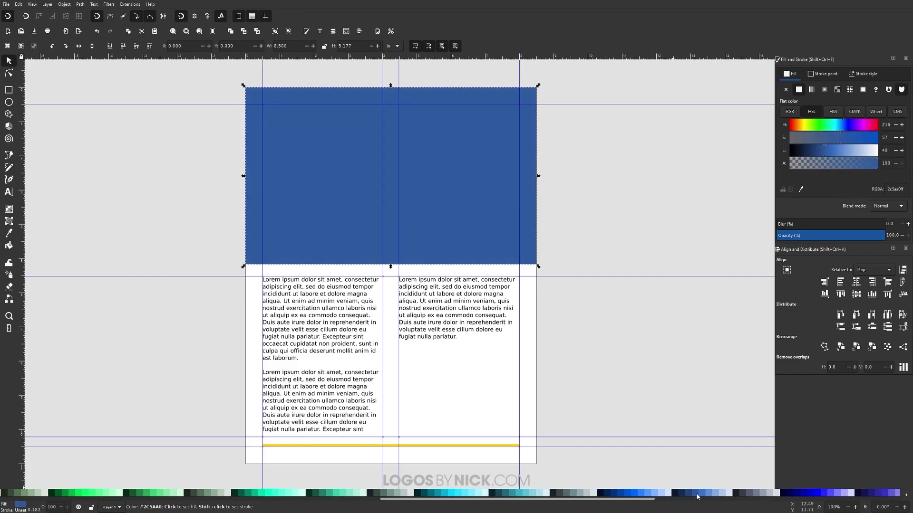
{"action": "left_click_drag", "start_coordinate": [622, 500], "coordinate": [172, 507]}
{"action": "left_click_drag", "start_coordinate": [390, 86], "coordinate": [408, 128]}
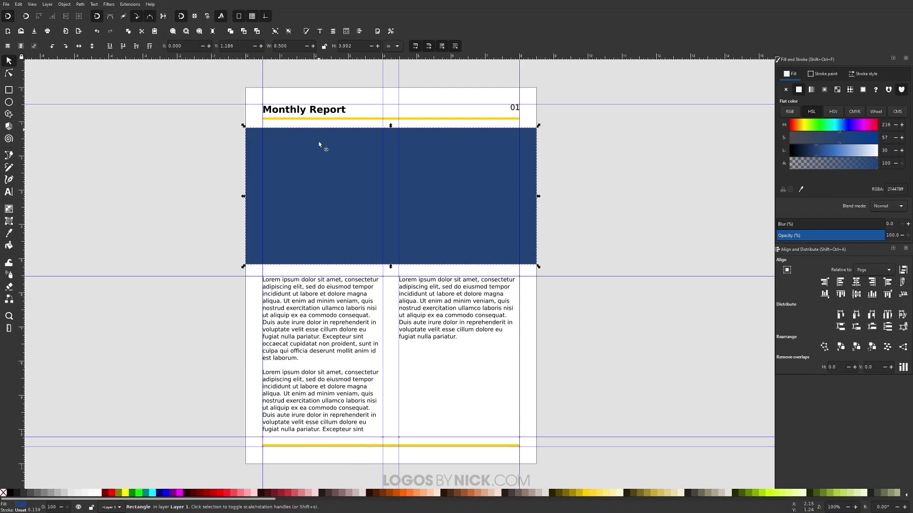
Step: Equalize the vertical gaps between the yellow header line, blue banner and left text column
{"action": "left_click", "coordinate": [369, 118]}
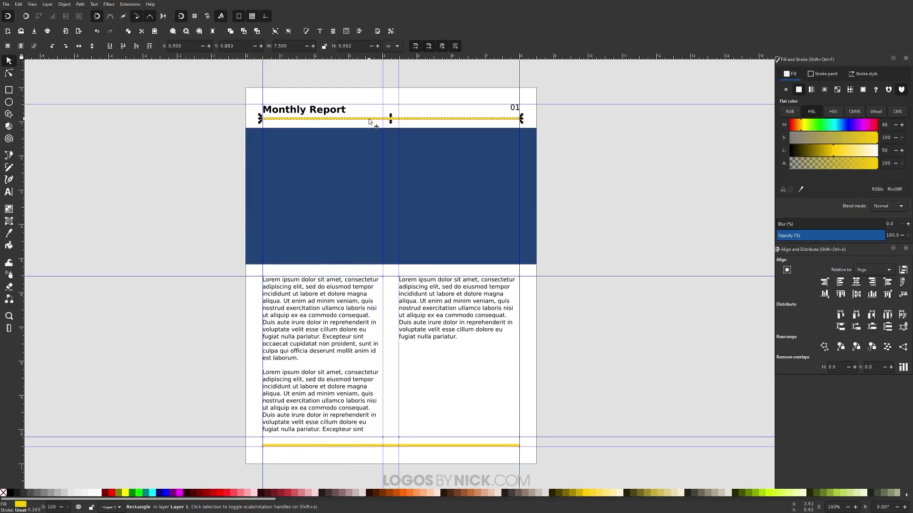
{"action": "left_click", "coordinate": [303, 170], "text": "shift"}
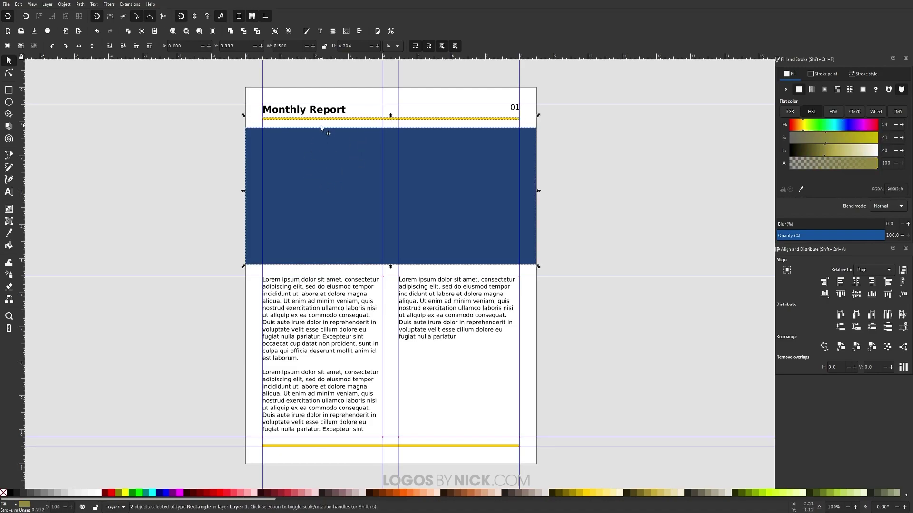
{"action": "left_click", "coordinate": [323, 288], "text": "shift"}
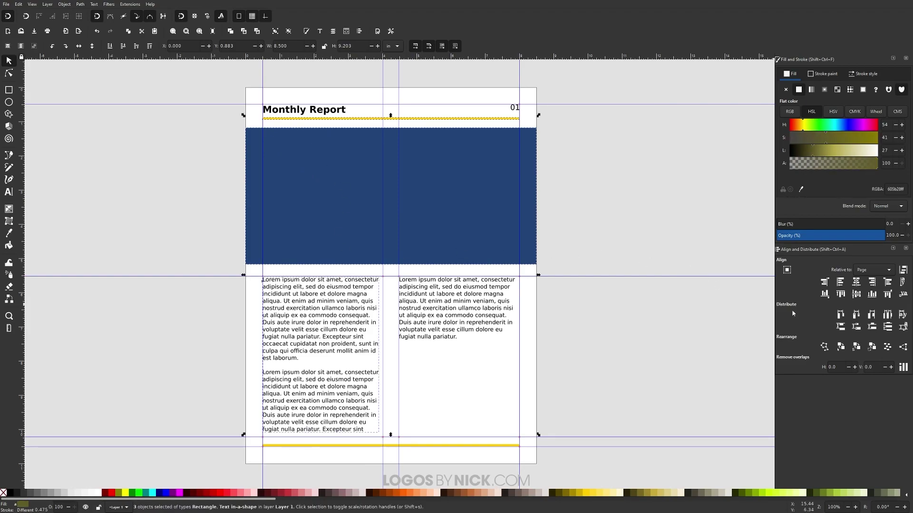
{"action": "left_click", "coordinate": [887, 327]}
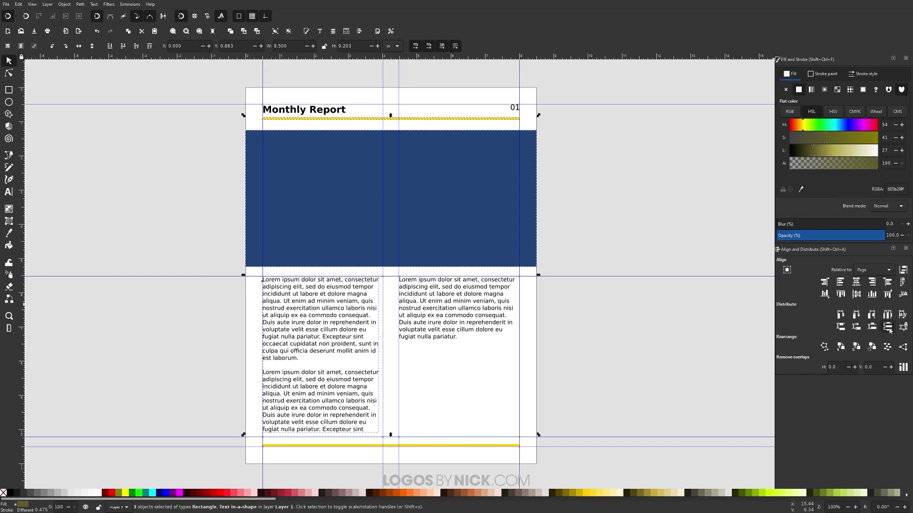
{"action": "left_click", "coordinate": [611, 164]}
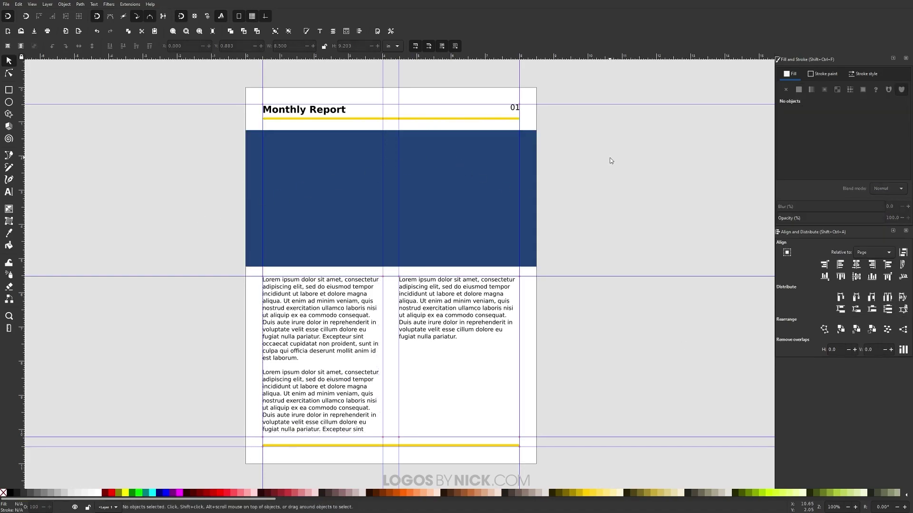
Step: Add white 32 pt 'Header Text' in a text frame over the blue banner
{"action": "left_click", "coordinate": [9, 193]}
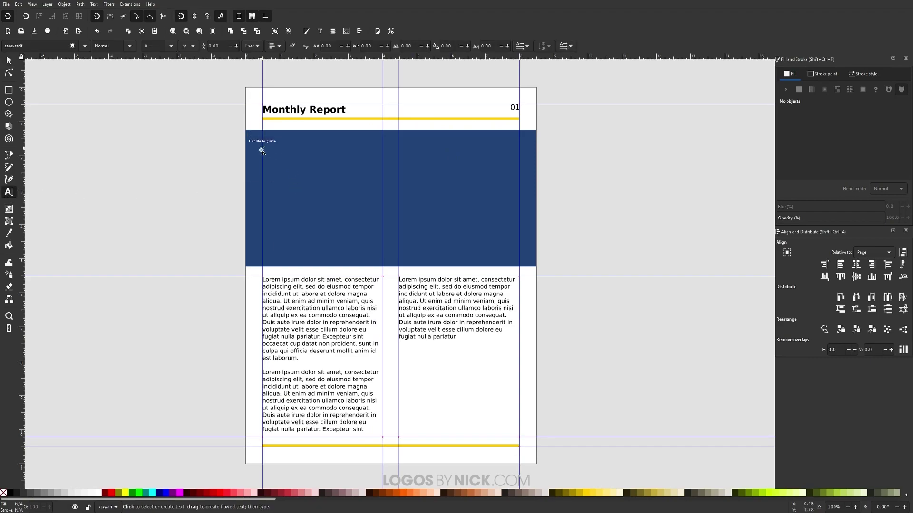
{"action": "left_click_drag", "start_coordinate": [262, 163], "coordinate": [366, 207]}
{"action": "type", "text": "He"}
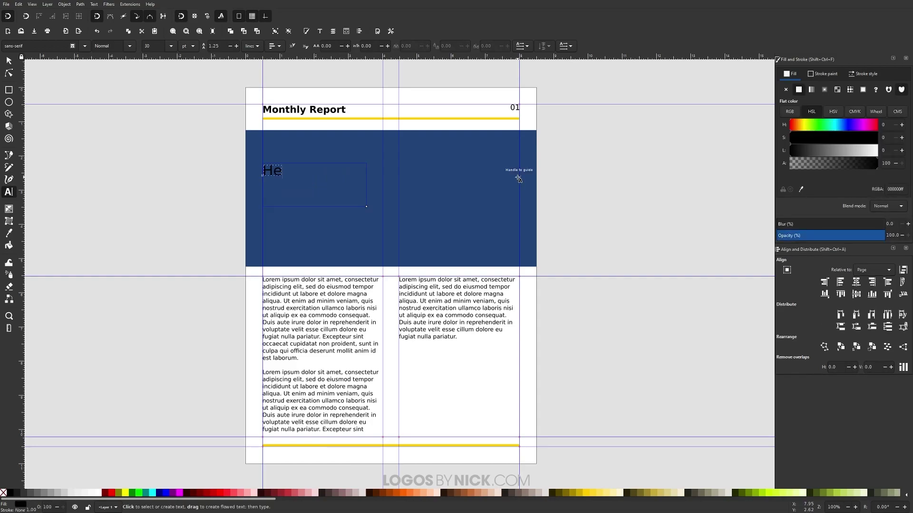
{"action": "type", "text": "ader Text"}
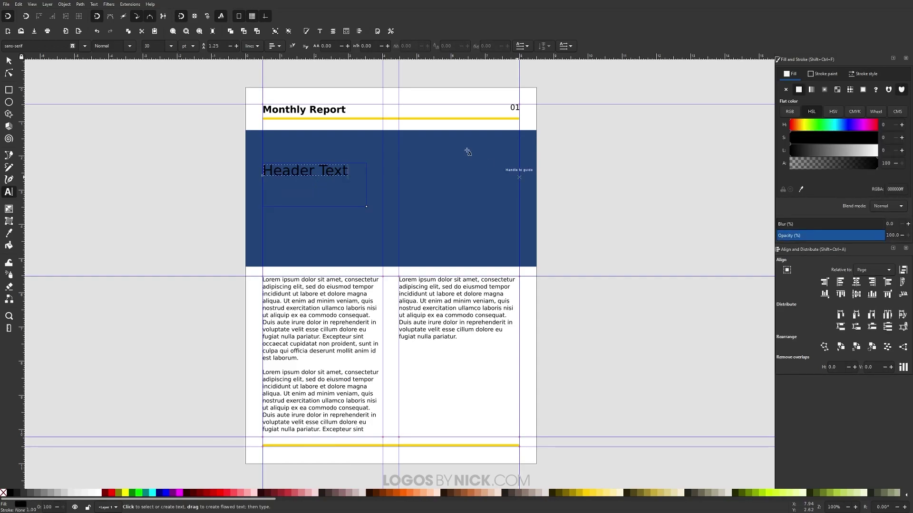
{"action": "left_click", "coordinate": [101, 498]}
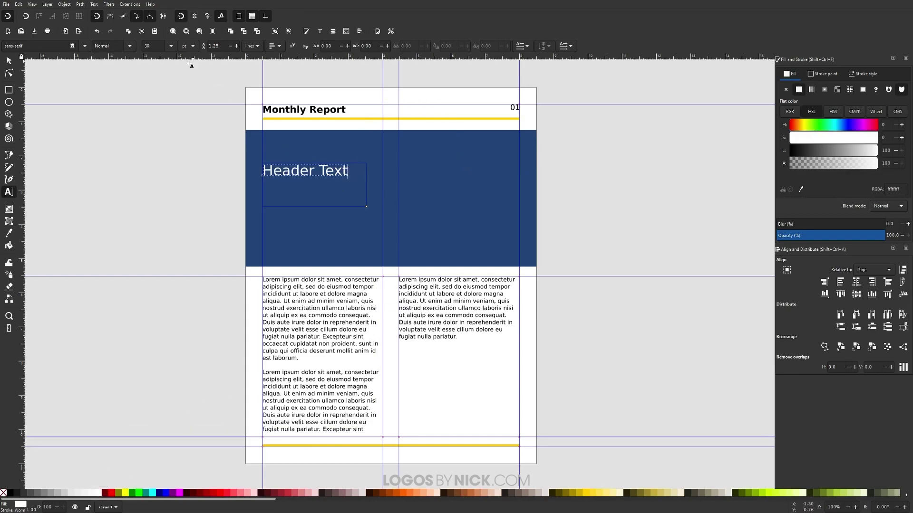
{"action": "key", "text": "ctrl+a"}
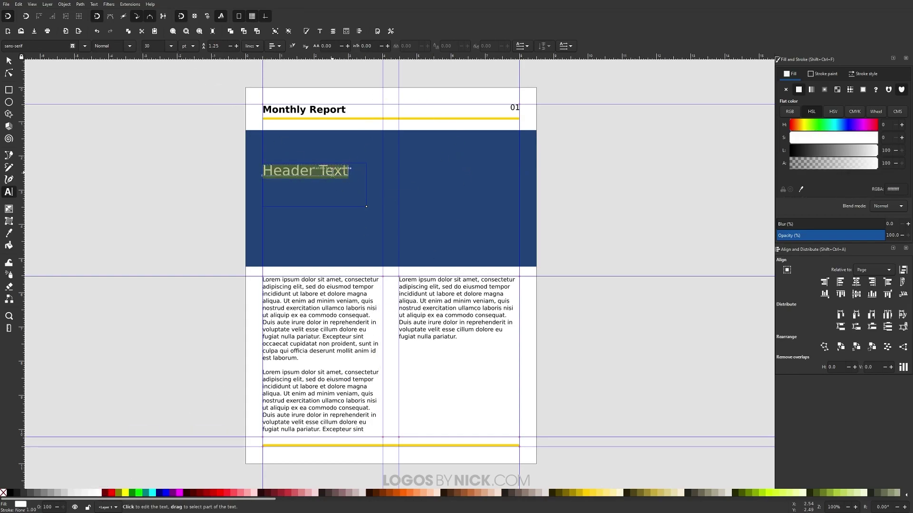
{"action": "left_click", "coordinate": [177, 46]}
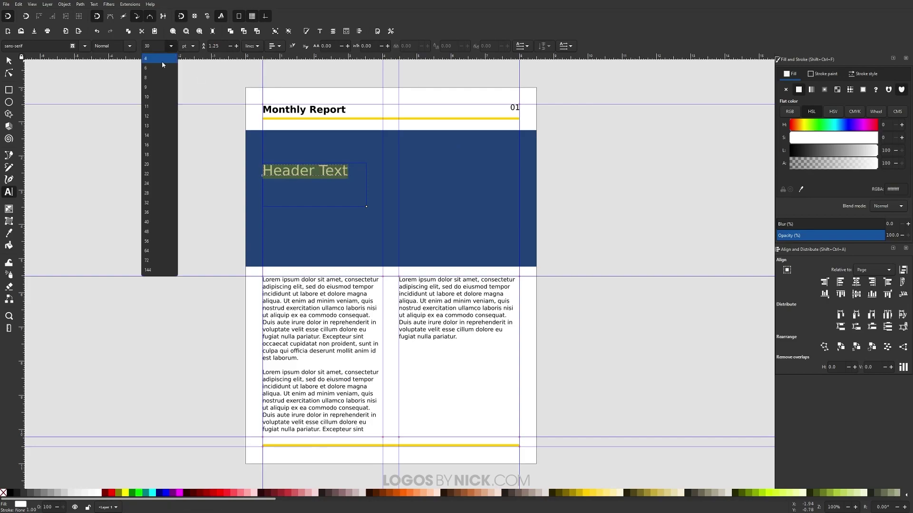
{"action": "left_click", "coordinate": [148, 202]}
{"action": "left_click", "coordinate": [9, 61]}
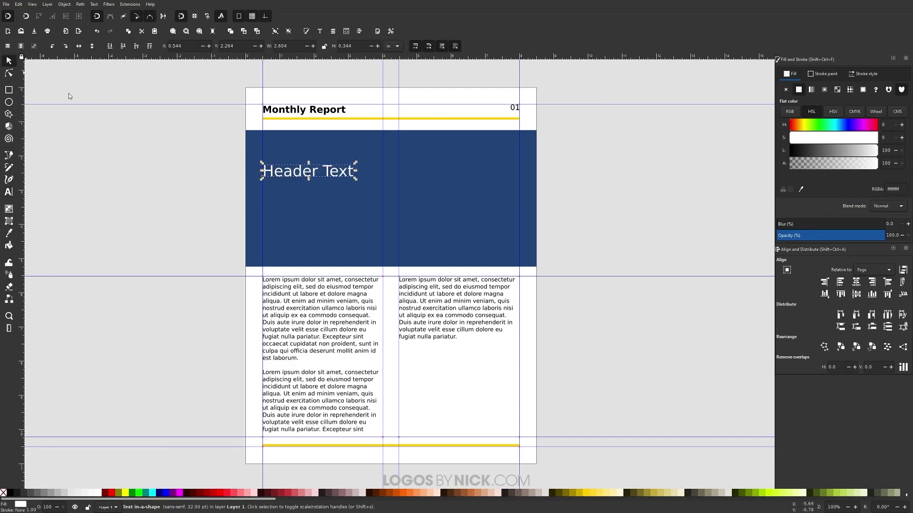
Step: Duplicate the yellow line under Monthly Report and move the copy below Header Text
{"action": "left_click", "coordinate": [300, 119]}
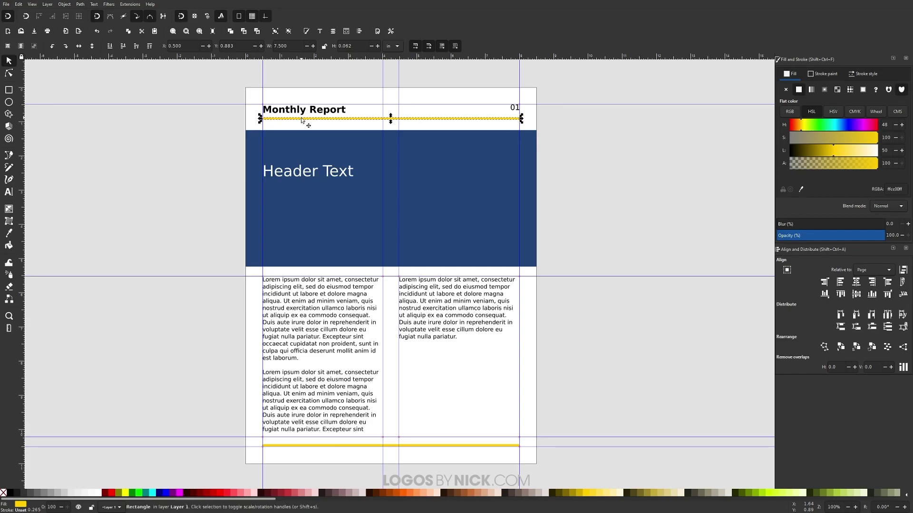
{"action": "right_click", "coordinate": [301, 118]}
{"action": "left_click", "coordinate": [325, 166]}
{"action": "left_click_drag", "start_coordinate": [292, 117], "coordinate": [289, 189]}
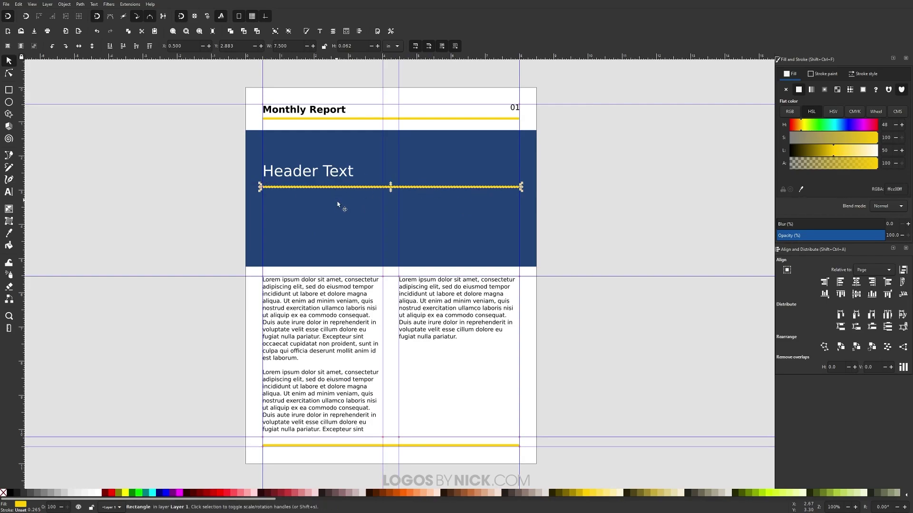
Step: Match the yellow rule's width to Header Text with Paste Width and tuck it under the heading at the left guide
{"action": "left_click", "coordinate": [342, 177]}
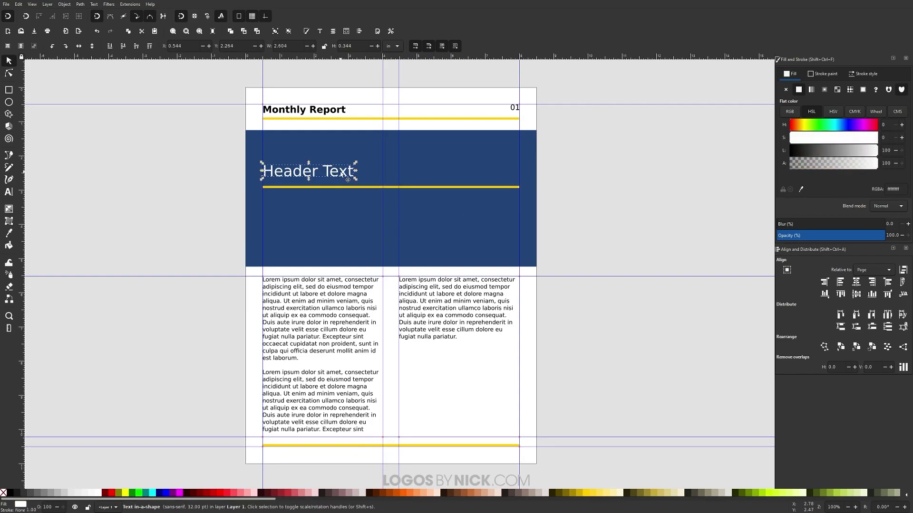
{"action": "right_click", "coordinate": [341, 178]}
{"action": "left_click", "coordinate": [357, 204]}
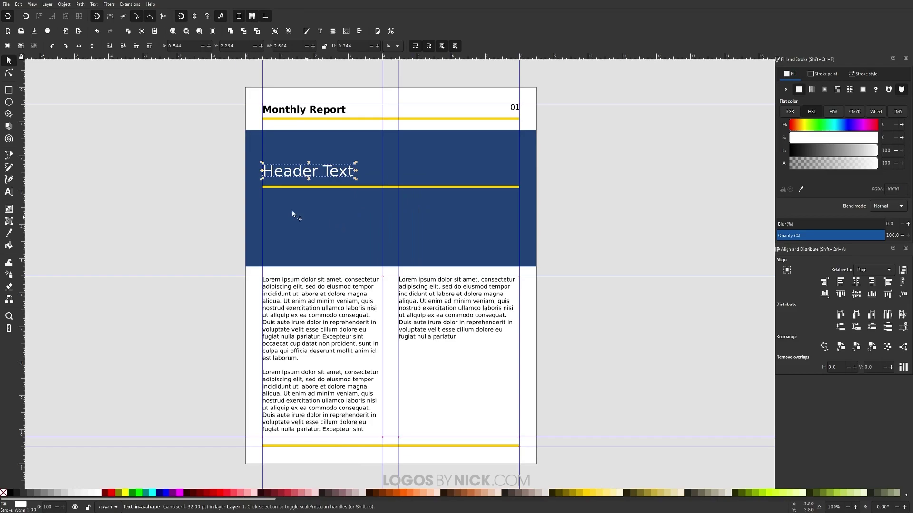
{"action": "left_click", "coordinate": [323, 187]}
{"action": "left_click", "coordinate": [18, 5]}
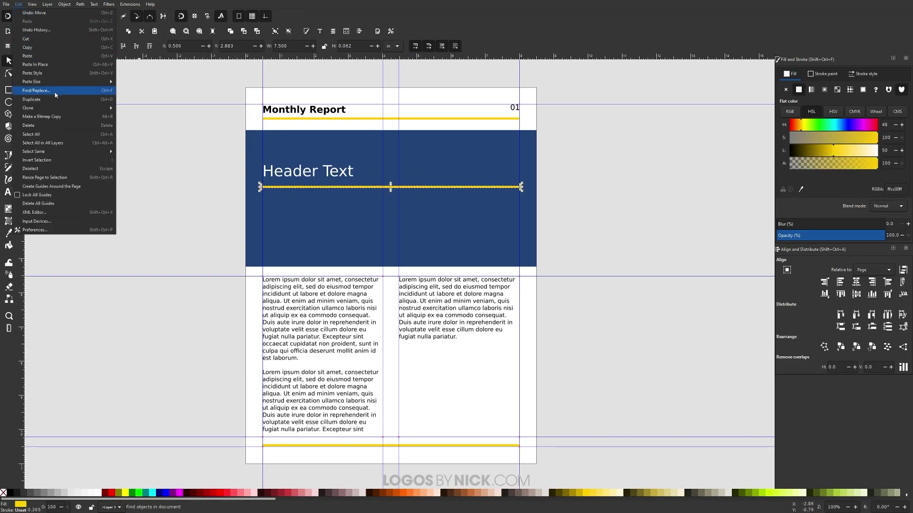
{"action": "mouse_move", "coordinate": [57, 81]}
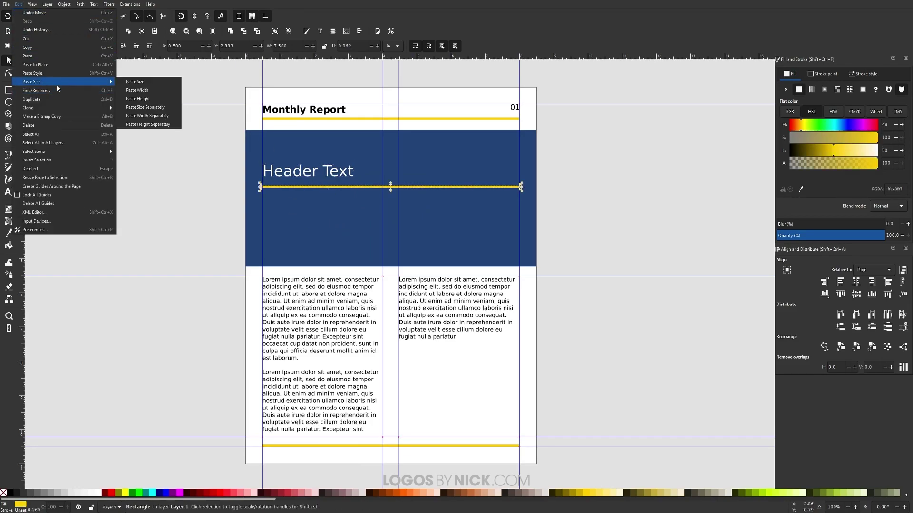
{"action": "left_click", "coordinate": [145, 90]}
{"action": "left_click_drag", "start_coordinate": [367, 189], "coordinate": [278, 187]}
{"action": "scroll", "coordinate": [257, 170], "scroll_direction": "up", "scroll_amount": 7, "text": "ctrl"}
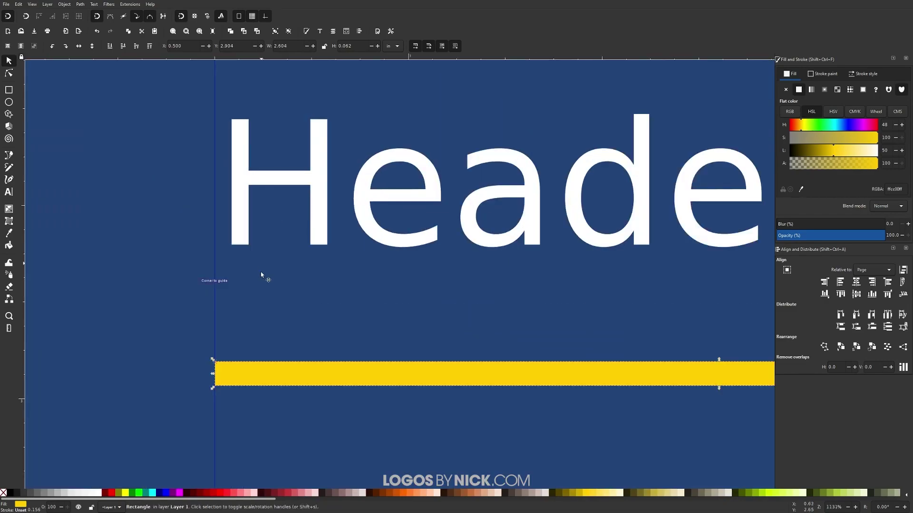
{"action": "left_click_drag", "start_coordinate": [249, 376], "coordinate": [249, 300]}
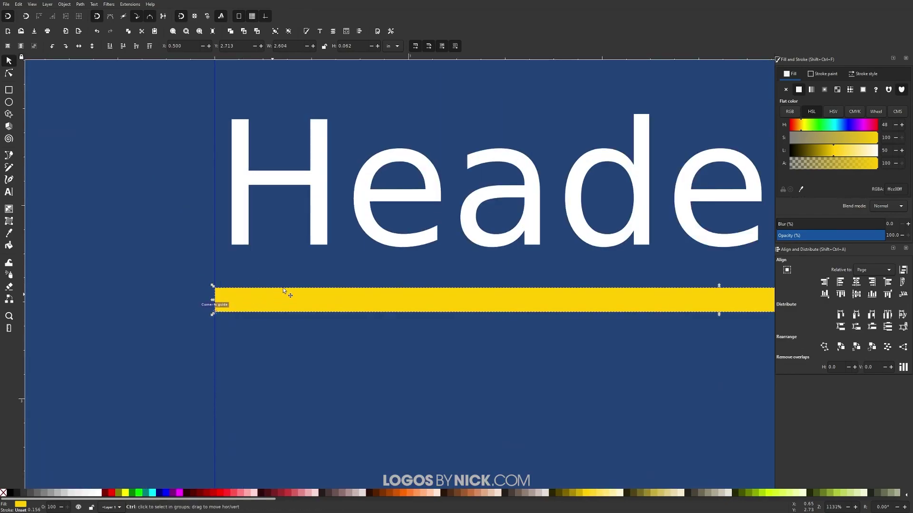
{"action": "scroll", "coordinate": [313, 255], "scroll_direction": "down", "scroll_amount": 5}
{"action": "scroll", "coordinate": [475, 269], "scroll_direction": "down", "scroll_amount": 1, "text": "ctrl"}
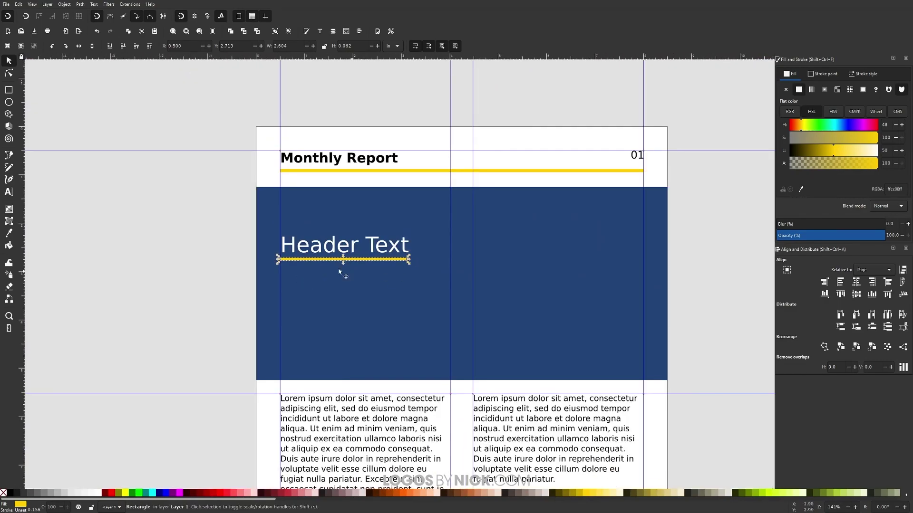
Step: Duplicate the 01 page number and place the copy below Header Text in the banner
{"action": "left_click", "coordinate": [636, 157]}
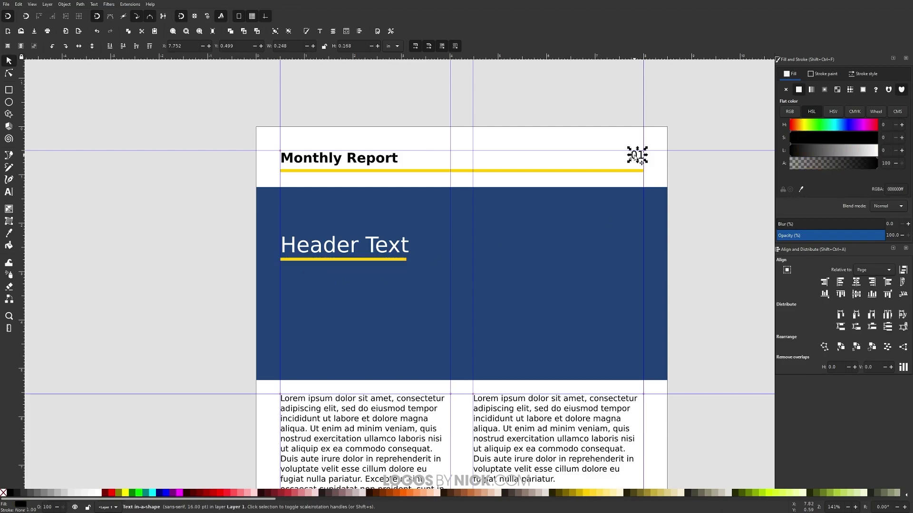
{"action": "right_click", "coordinate": [637, 158]}
{"action": "left_click", "coordinate": [662, 203]}
{"action": "left_click_drag", "start_coordinate": [640, 162], "coordinate": [305, 283]}
Step: Make the 01 copy white, retype it as 'Sub text can go here!' and align it to the left guide
{"action": "left_click", "coordinate": [99, 494]}
{"action": "scroll", "coordinate": [350, 315], "scroll_direction": "left", "scroll_amount": 2}
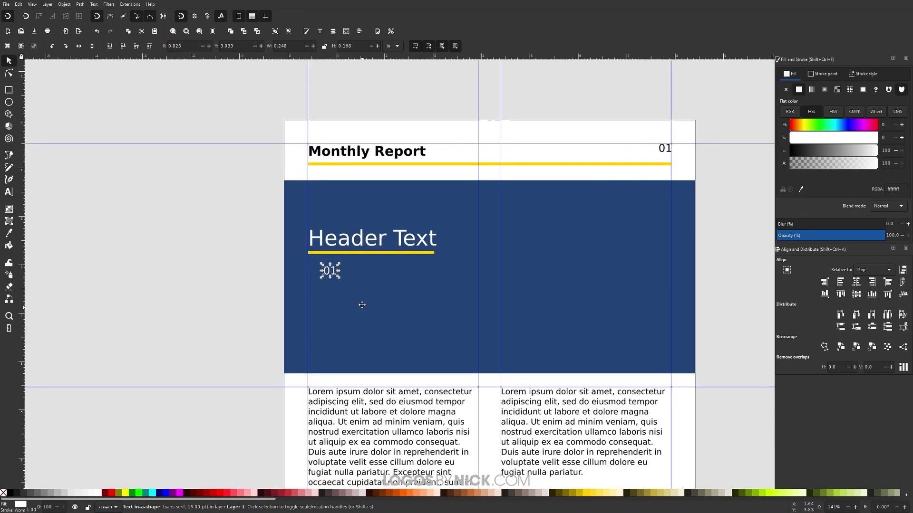
{"action": "left_click", "coordinate": [8, 192]}
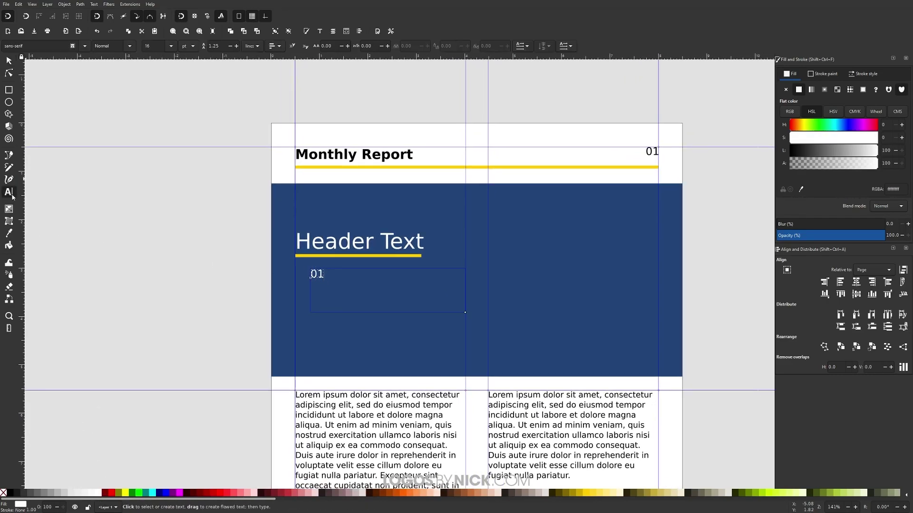
{"action": "double_click", "coordinate": [322, 275]}
{"action": "type", "text": "Sub text can go here!"}
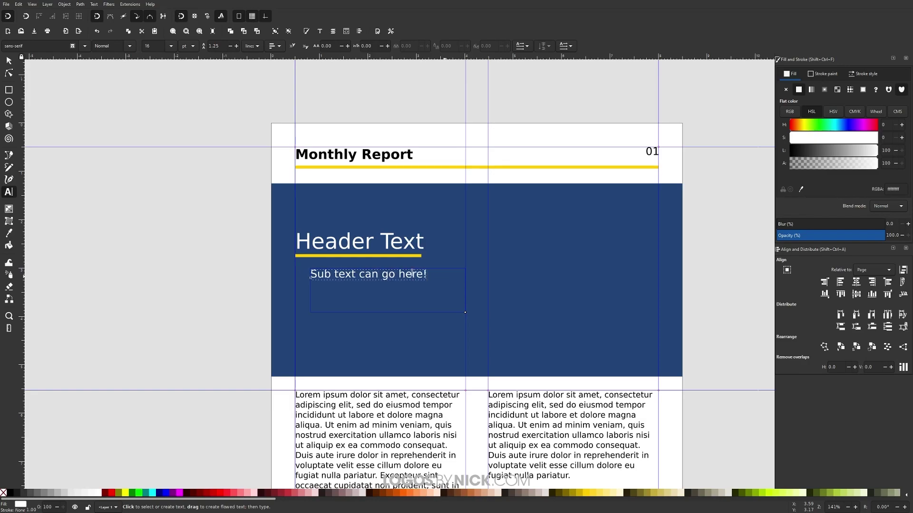
{"action": "left_click", "coordinate": [8, 60]}
{"action": "left_click_drag", "start_coordinate": [350, 275], "coordinate": [334, 268]}
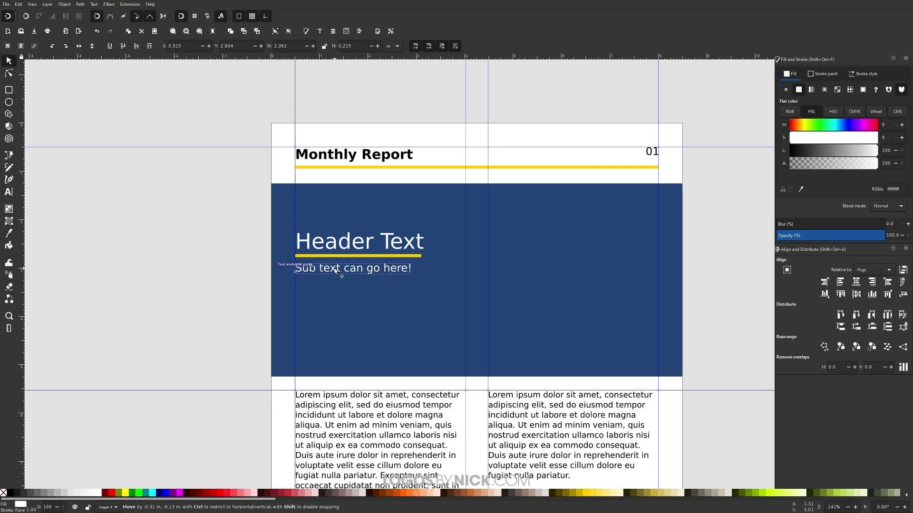
{"action": "scroll", "coordinate": [318, 261], "scroll_direction": "up", "scroll_amount": 5, "text": "ctrl"}
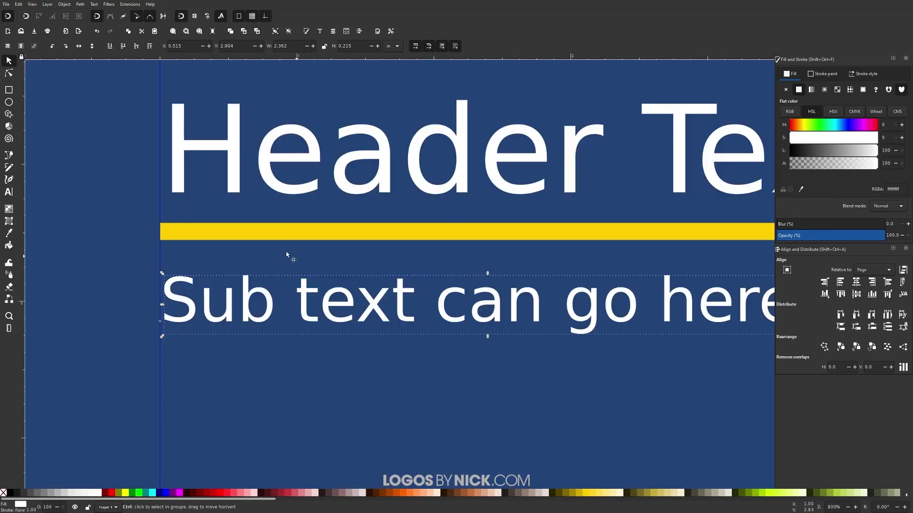
{"action": "left_click", "coordinate": [239, 231]}
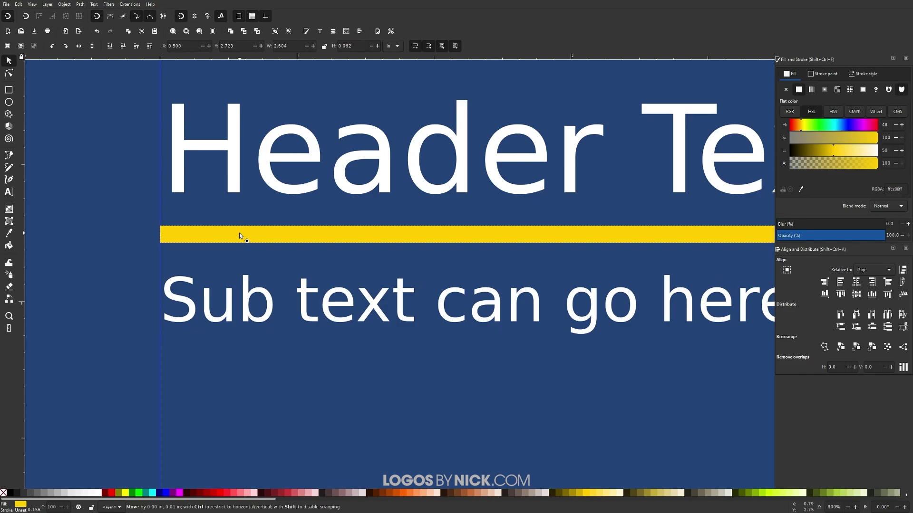
{"action": "key", "text": "grave"}
{"action": "key", "text": "1"}
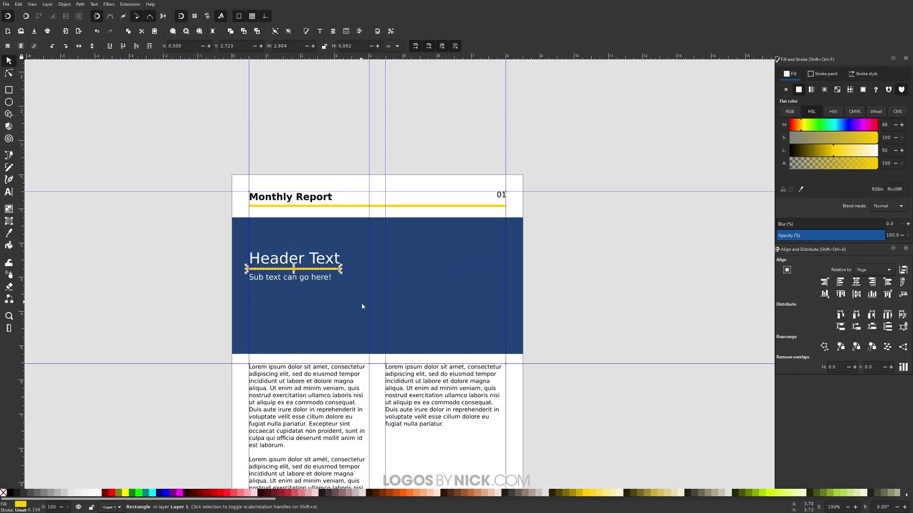
{"action": "left_click", "coordinate": [606, 280]}
Step: Add a flowed frame in the banner's right half with white 16 pt Lorem ipsum text
{"action": "left_click", "coordinate": [9, 193]}
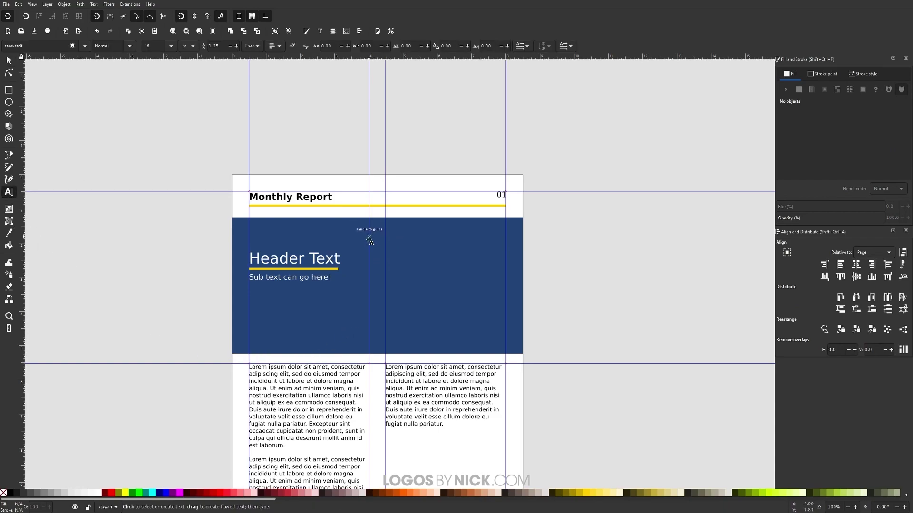
{"action": "left_click_drag", "start_coordinate": [369, 238], "coordinate": [500, 335]}
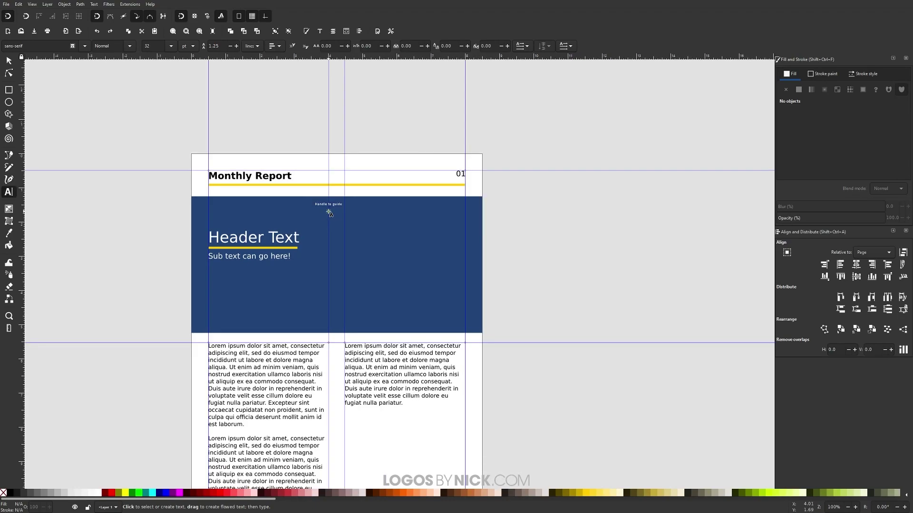
{"action": "left_click_drag", "start_coordinate": [329, 213], "coordinate": [466, 318]}
{"action": "key", "text": "ctrl+v"}
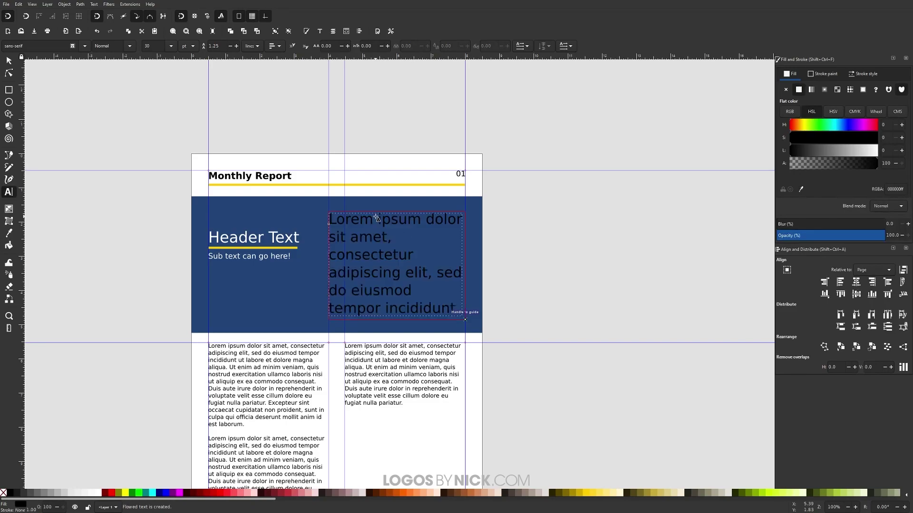
{"action": "left_click", "coordinate": [90, 493]}
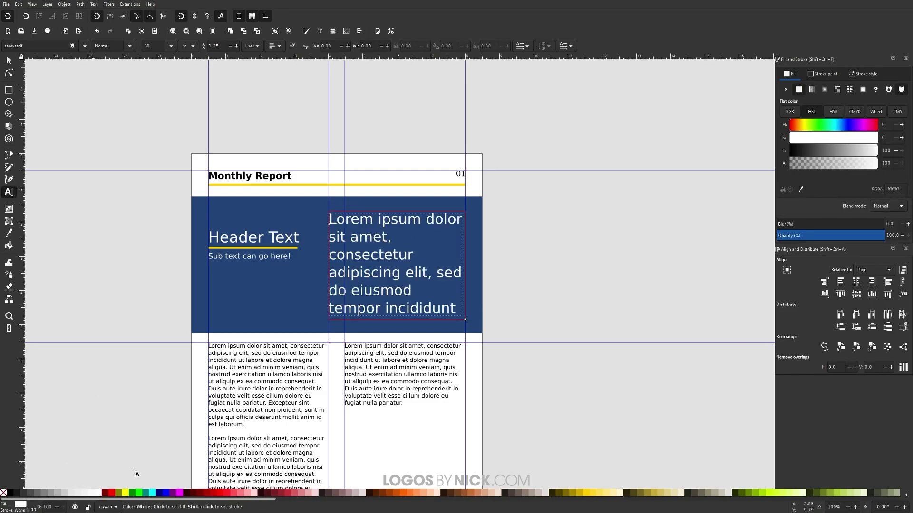
{"action": "key", "text": "ctrl+a"}
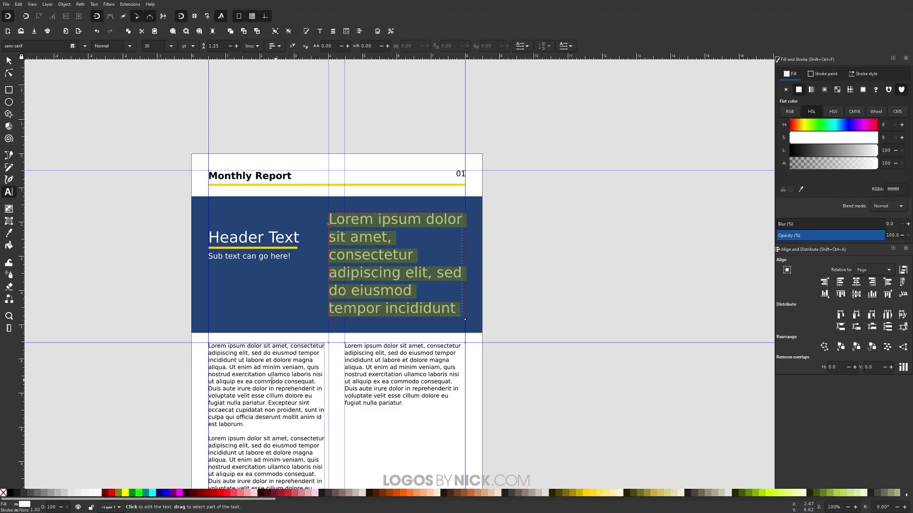
{"action": "left_click", "coordinate": [171, 46]}
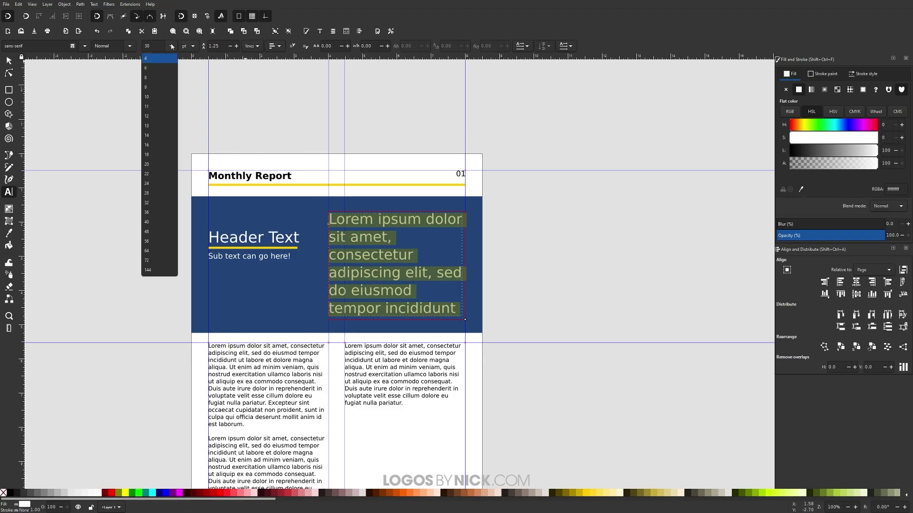
{"action": "left_click", "coordinate": [148, 145]}
Step: Delete the passages from 'Duis aute' onward so the paragraph ends at 'consequat.'
{"action": "left_click", "coordinate": [412, 272]}
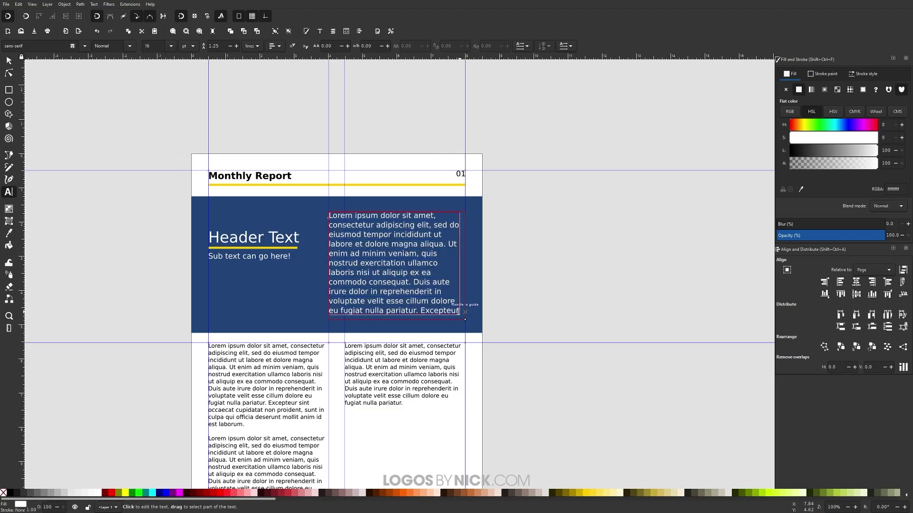
{"action": "left_click_drag", "start_coordinate": [459, 311], "coordinate": [430, 287]}
{"action": "key", "text": "BackSpace"}
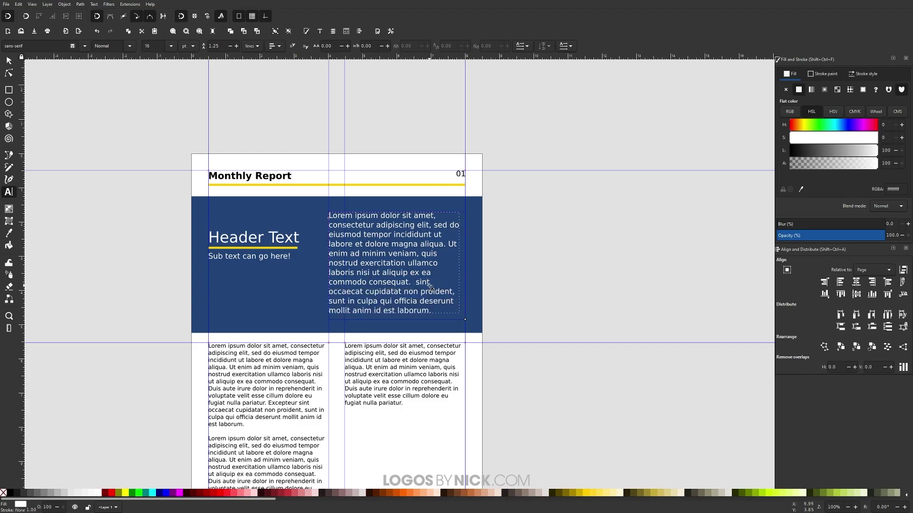
{"action": "left_click_drag", "start_coordinate": [432, 312], "coordinate": [421, 284]}
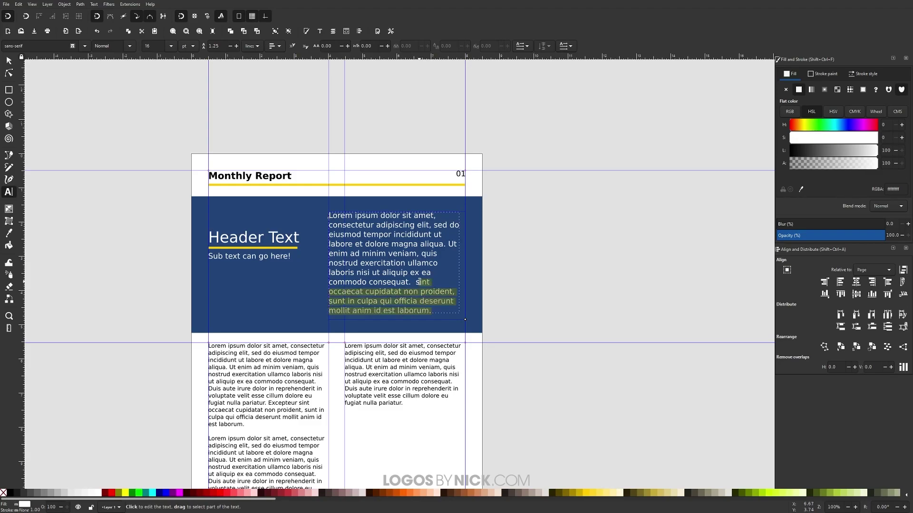
{"action": "key", "text": "BackSpace"}
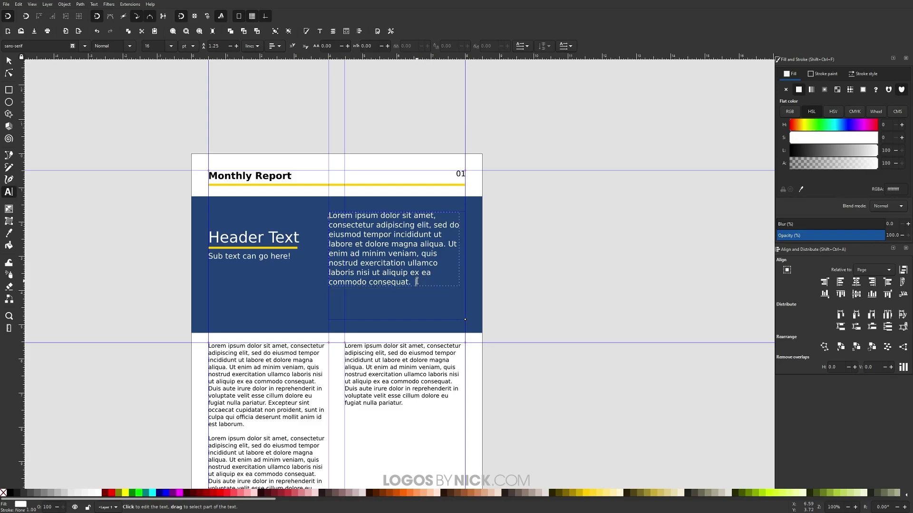
Step: Nudge the paragraph slightly left and widen its text frame out to the right margin guide
{"action": "left_click", "coordinate": [10, 61]}
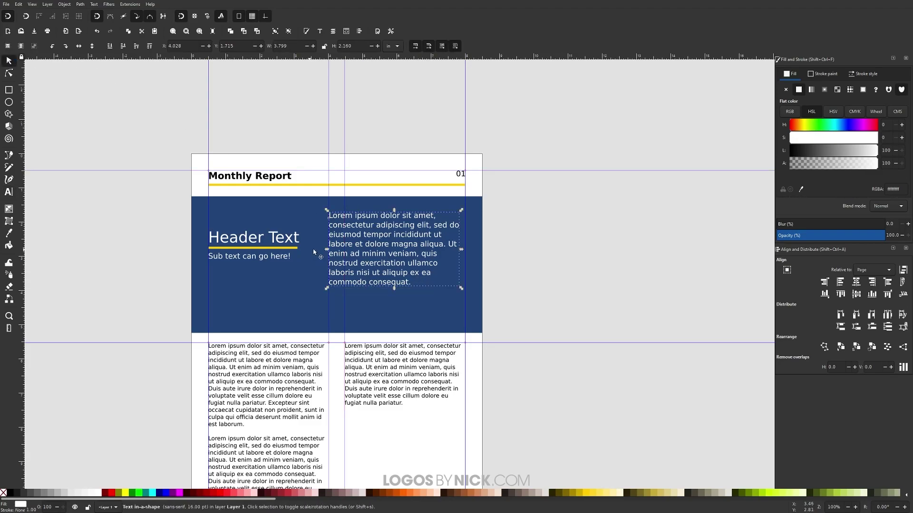
{"action": "scroll", "coordinate": [286, 265], "scroll_direction": "up", "scroll_amount": 2, "text": "ctrl"}
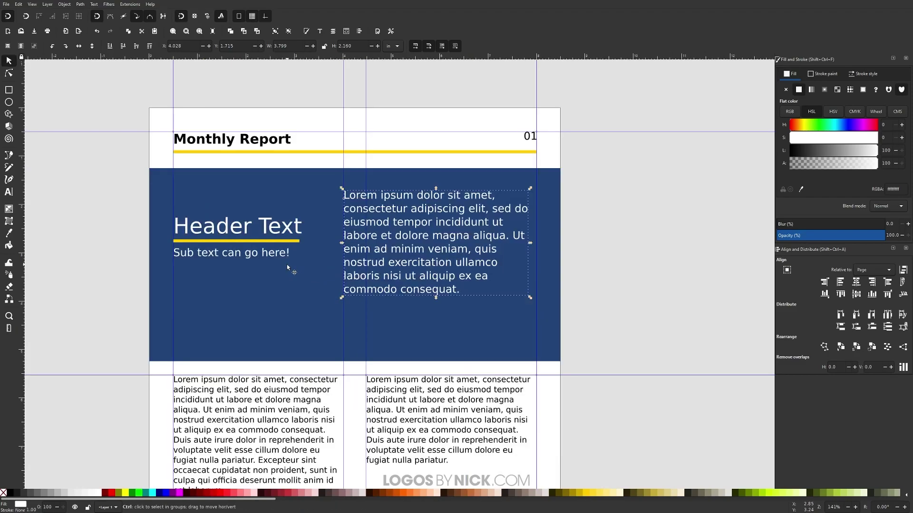
{"action": "left_click_drag", "start_coordinate": [469, 211], "coordinate": [439, 224]}
{"action": "left_click", "coordinate": [7, 192]}
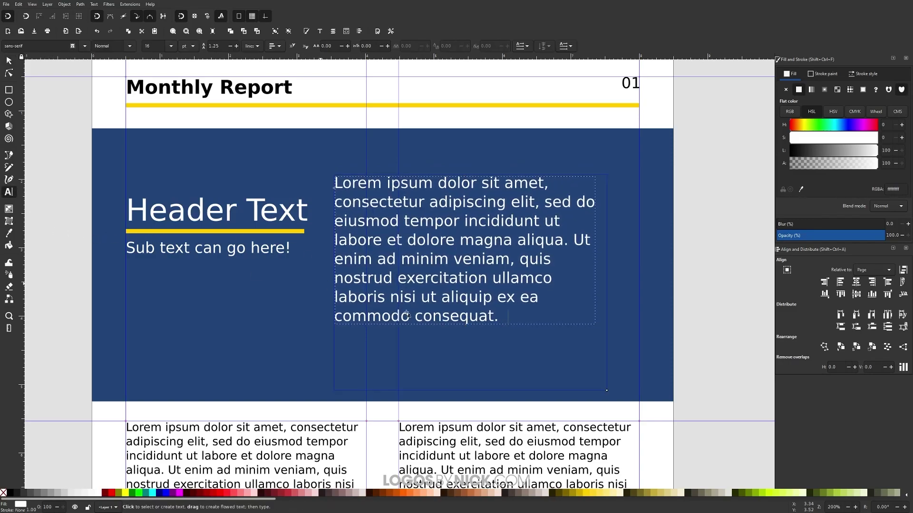
{"action": "left_click_drag", "start_coordinate": [606, 391], "coordinate": [635, 321]}
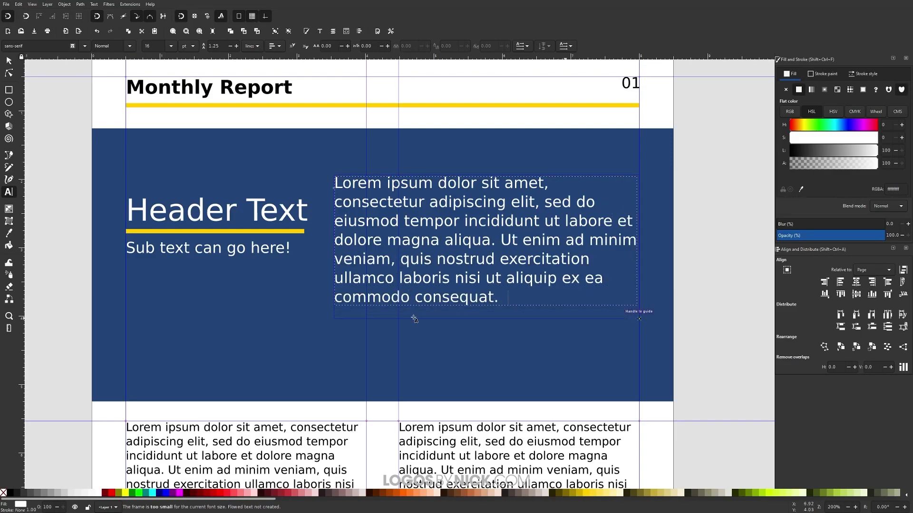
{"action": "left_click", "coordinate": [8, 60]}
{"action": "scroll", "coordinate": [418, 320], "scroll_direction": "down", "scroll_amount": 2}
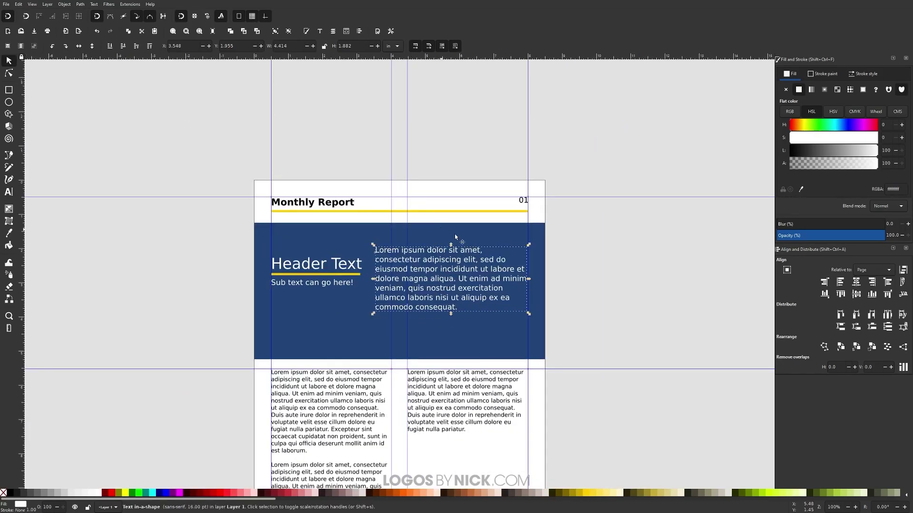
Step: Centre the paragraph vertically on the blue banner, aligning relative to the last selected object
{"action": "left_click", "coordinate": [409, 318], "text": "shift"}
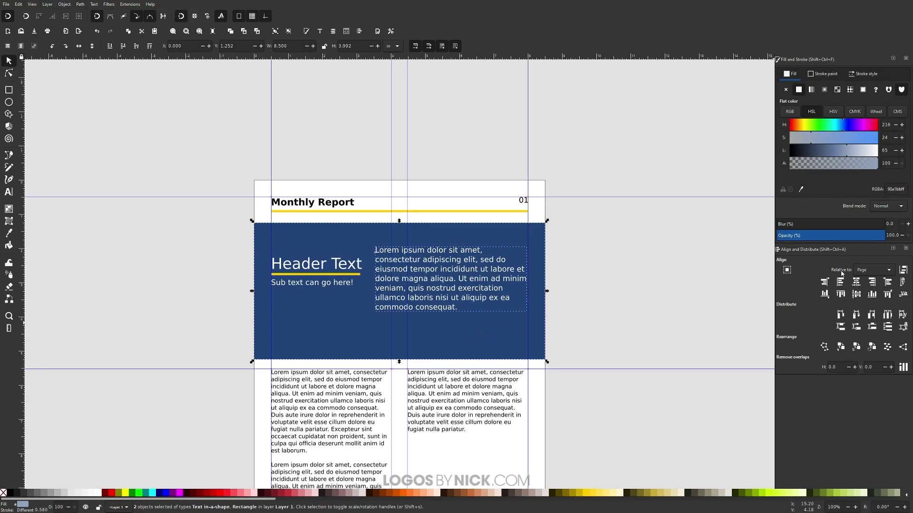
{"action": "left_click", "coordinate": [870, 270]}
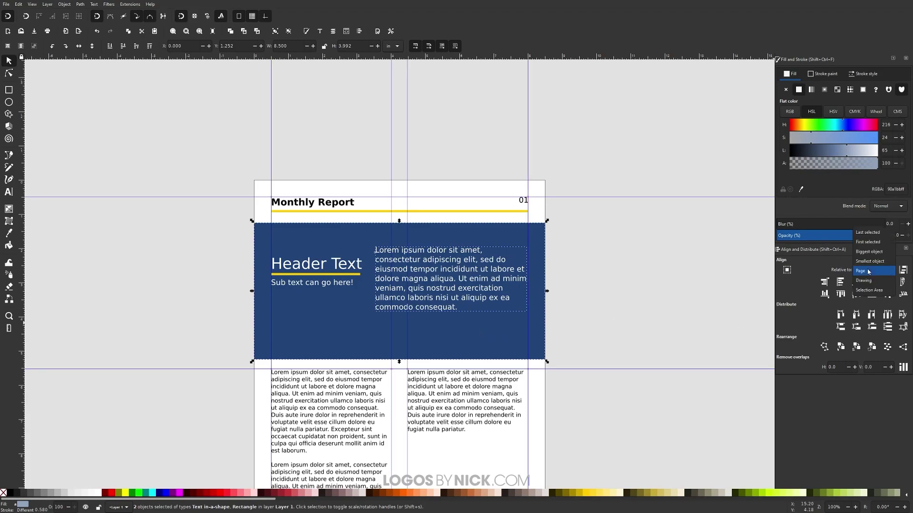
{"action": "left_click", "coordinate": [868, 233]}
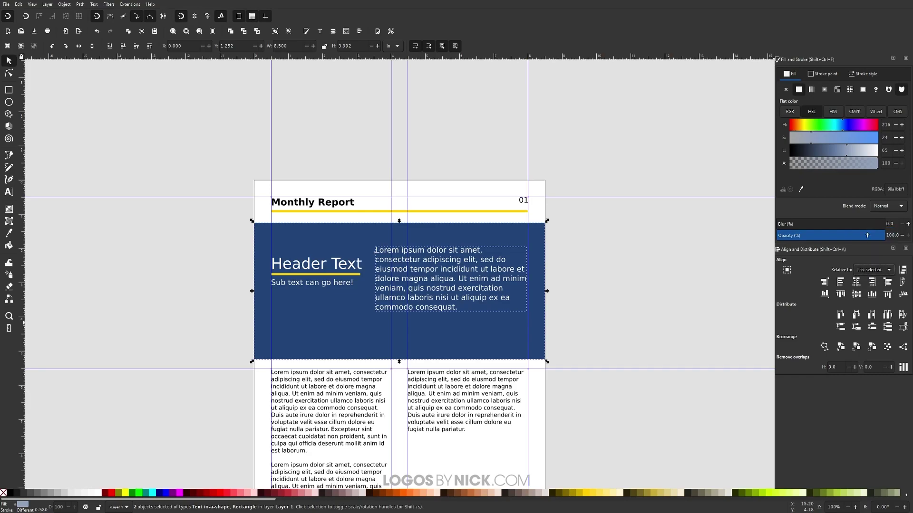
{"action": "left_click", "coordinate": [858, 298]}
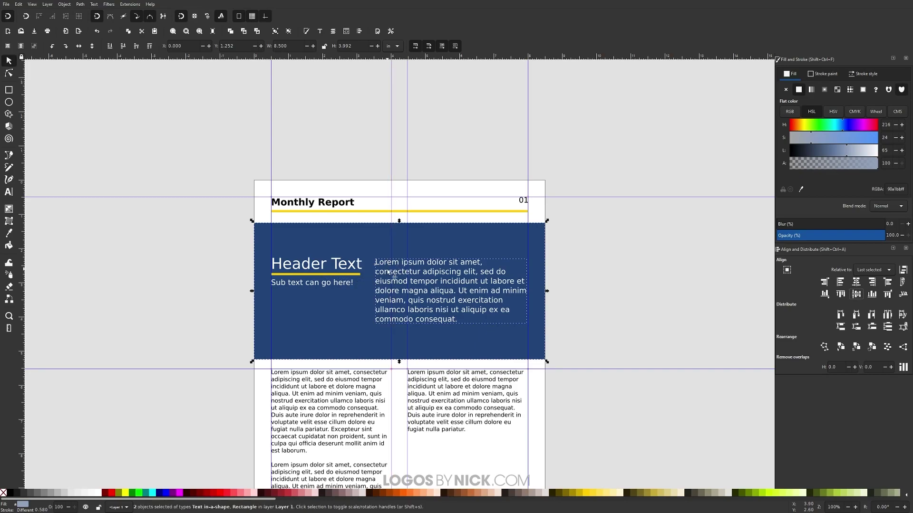
Step: Group Header Text, its underline and subtitle, then align the group's top with the paragraph
{"action": "left_click_drag", "start_coordinate": [221, 249], "coordinate": [368, 295]}
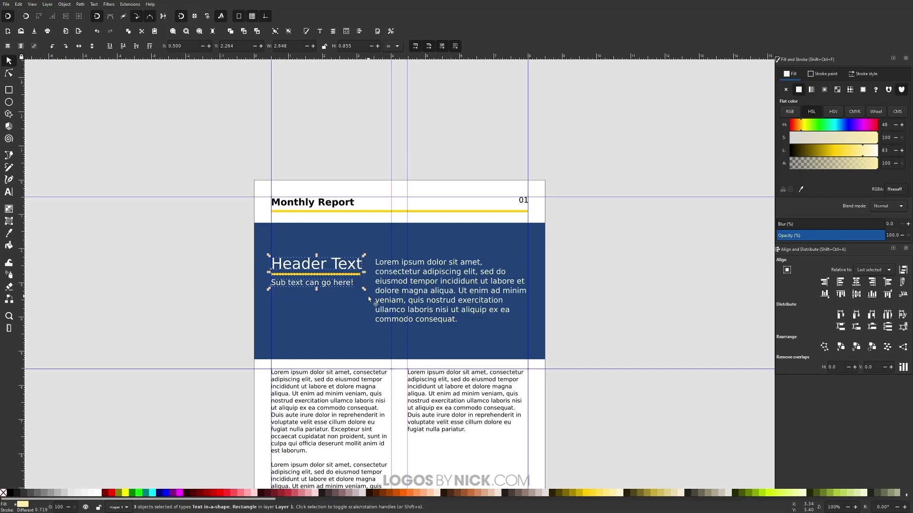
{"action": "key", "text": "Escape"}
{"action": "scroll", "coordinate": [330, 268], "scroll_direction": "up", "scroll_amount": 2}
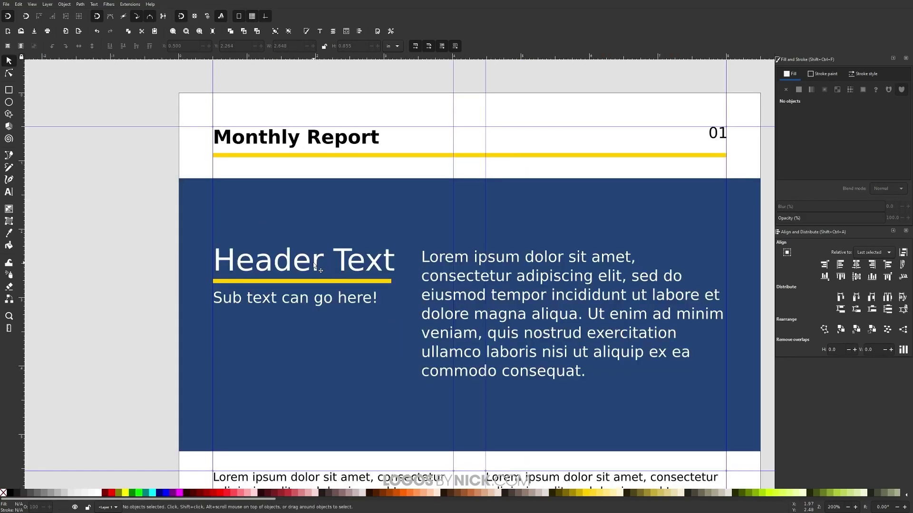
{"action": "left_click", "coordinate": [324, 266]}
{"action": "left_click", "coordinate": [318, 281], "text": "shift"}
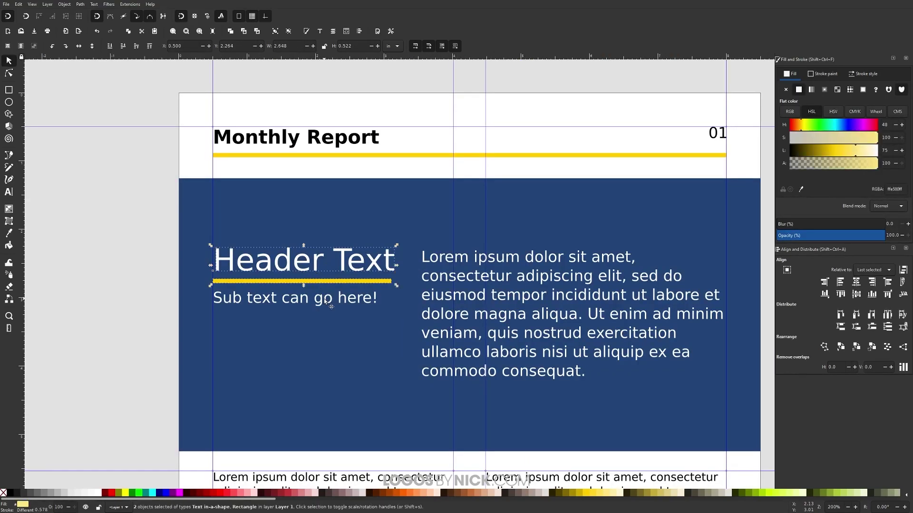
{"action": "left_click", "coordinate": [324, 299], "text": "shift"}
{"action": "scroll", "coordinate": [324, 299], "scroll_direction": "down", "scroll_amount": 2}
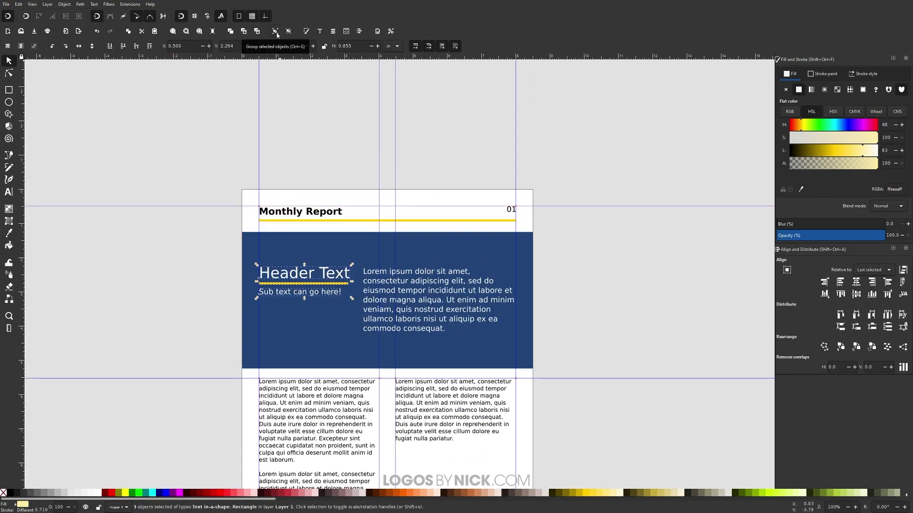
{"action": "key", "text": "ctrl+BackSpace"}
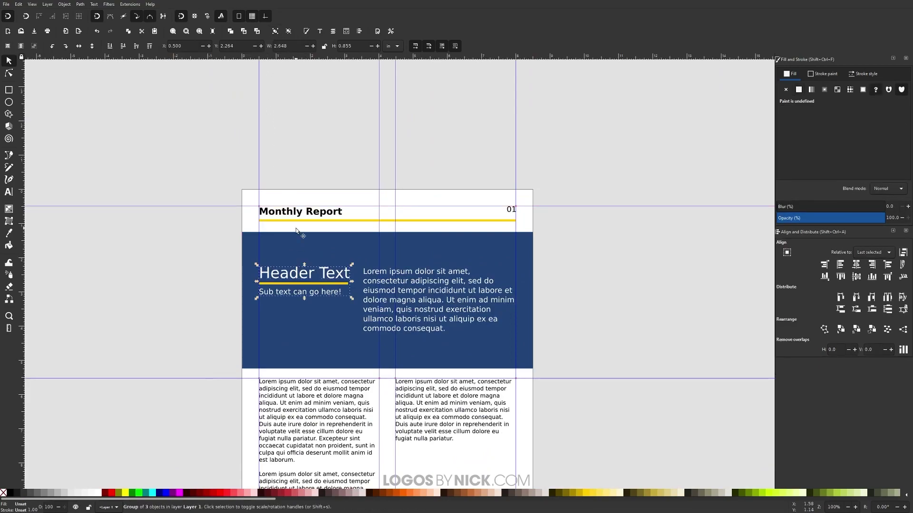
{"action": "left_click", "coordinate": [371, 274], "text": "shift"}
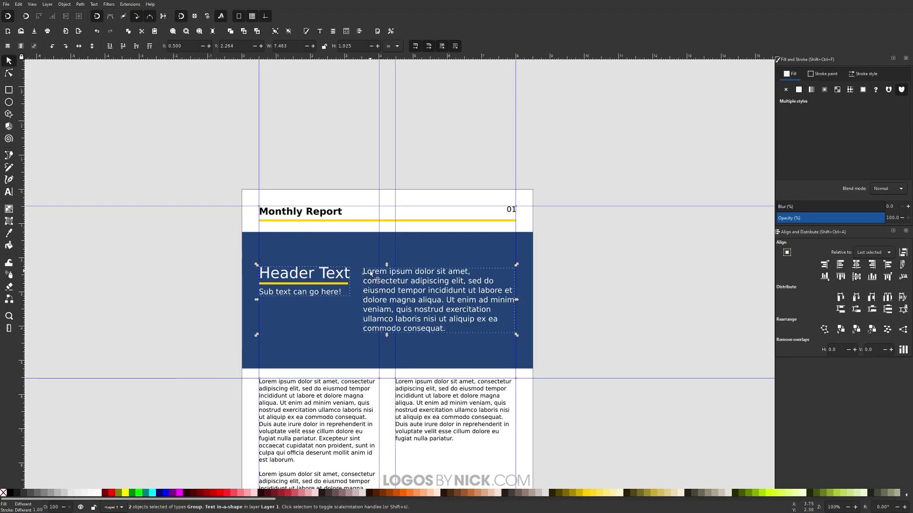
{"action": "left_click", "coordinate": [840, 277]}
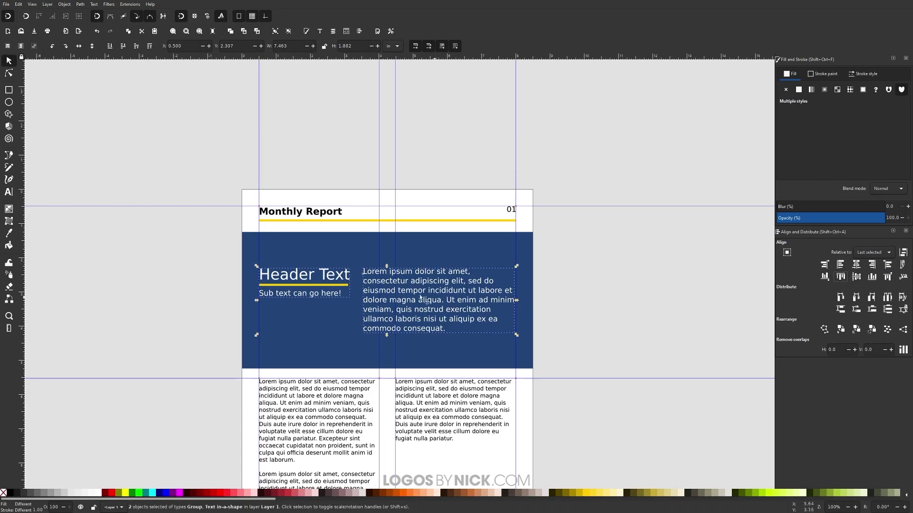
{"action": "scroll", "coordinate": [437, 300], "scroll_direction": "down", "scroll_amount": 1}
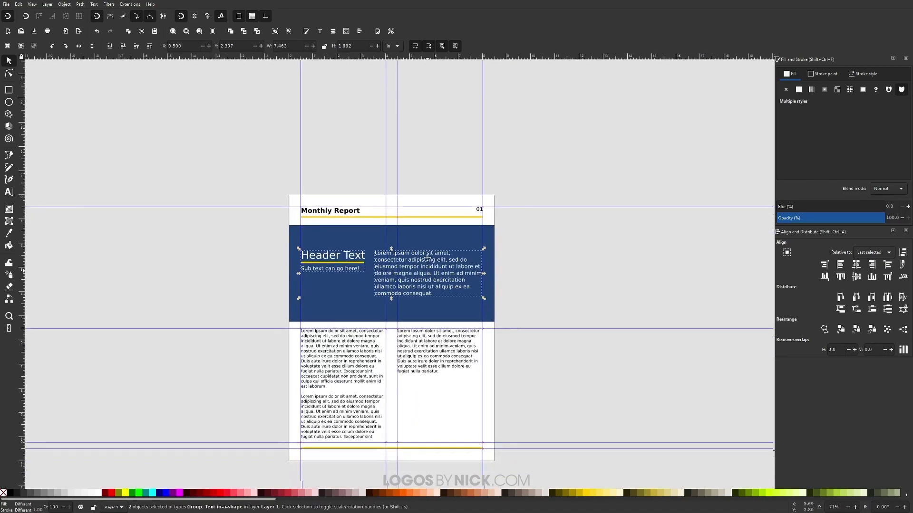
{"action": "left_click", "coordinate": [544, 256]}
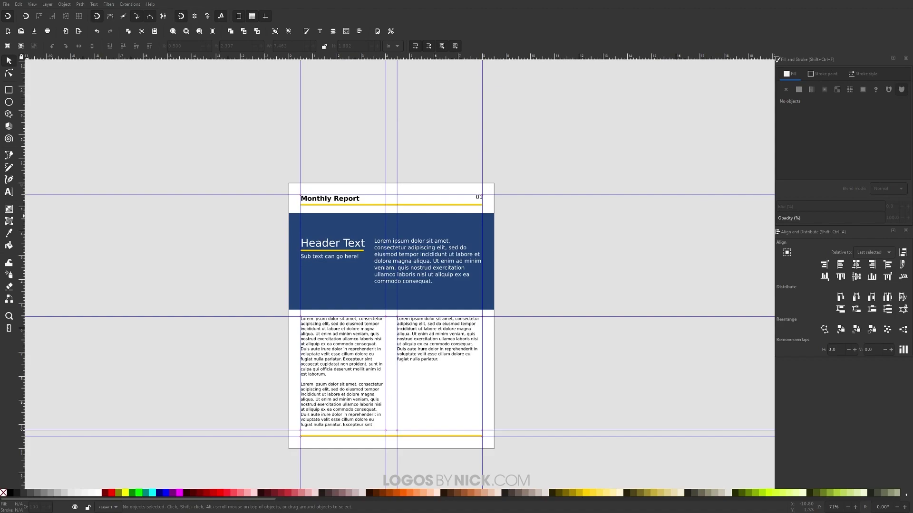
Step: Import the New York taxi street photo as an embedded image and position it over the page
{"action": "key", "text": "alt+Tab"}
{"action": "left_click_drag", "start_coordinate": [432, 103], "coordinate": [592, 109]}
{"action": "left_click_drag", "start_coordinate": [455, 157], "coordinate": [220, 196]}
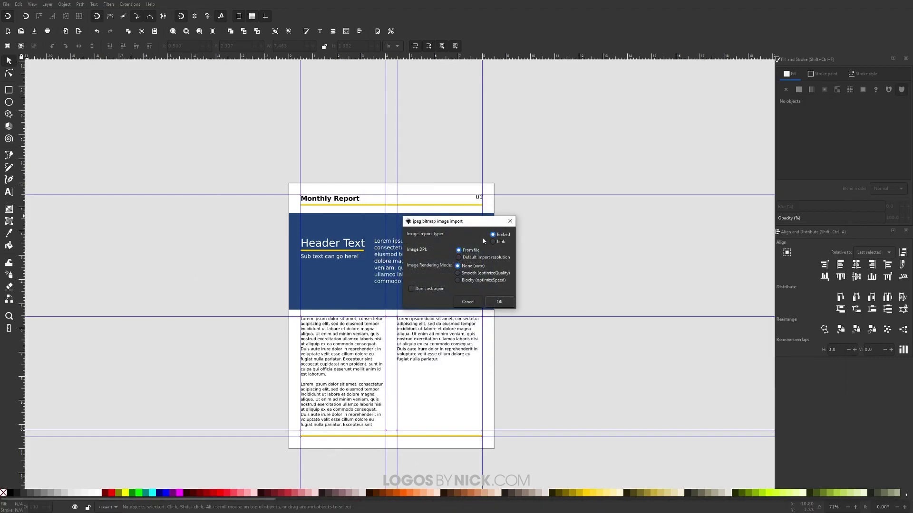
{"action": "left_click", "coordinate": [499, 302]}
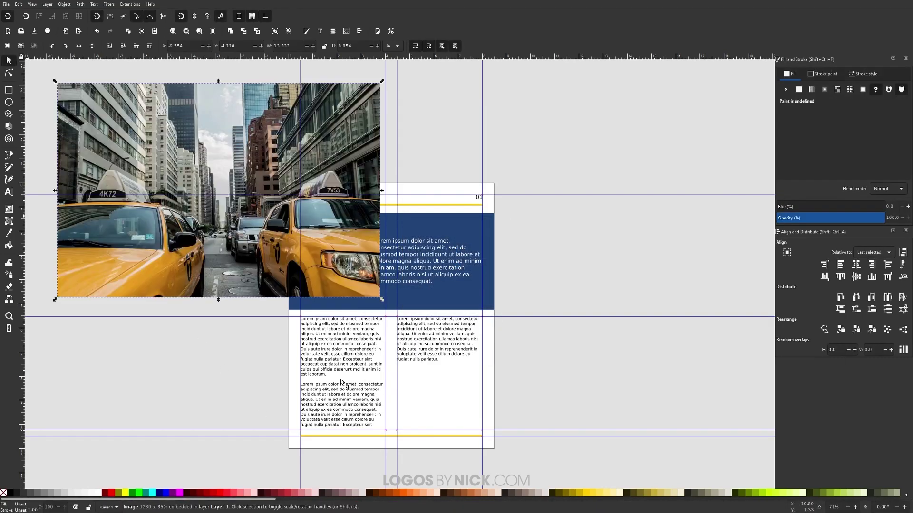
{"action": "left_click_drag", "start_coordinate": [190, 161], "coordinate": [346, 239]}
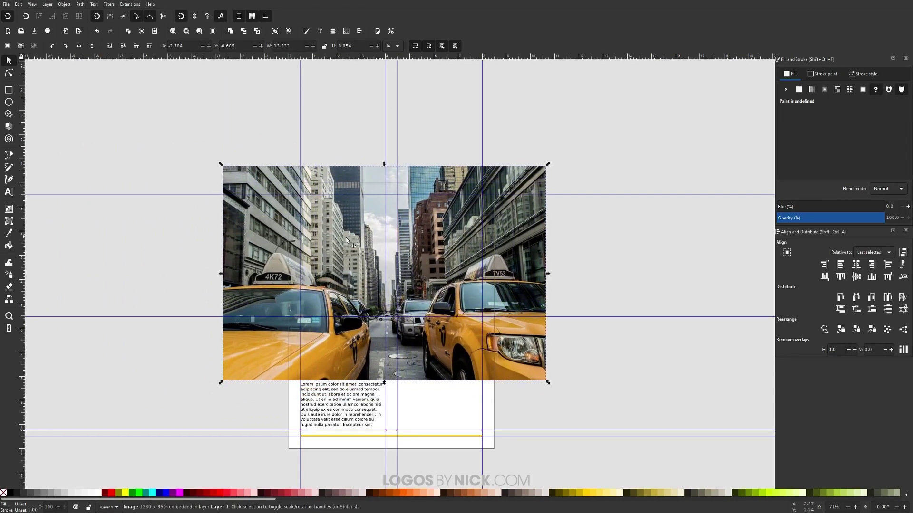
Step: Send the taxi photo to the bottom, then raise it one level above the white page
{"action": "right_click", "coordinate": [272, 223]}
{"action": "left_click", "coordinate": [244, 221]}
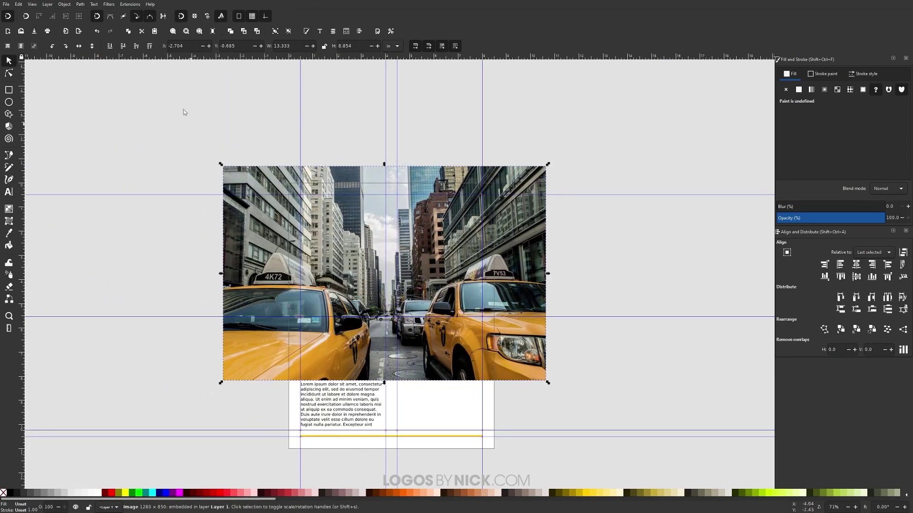
{"action": "left_click", "coordinate": [111, 46]}
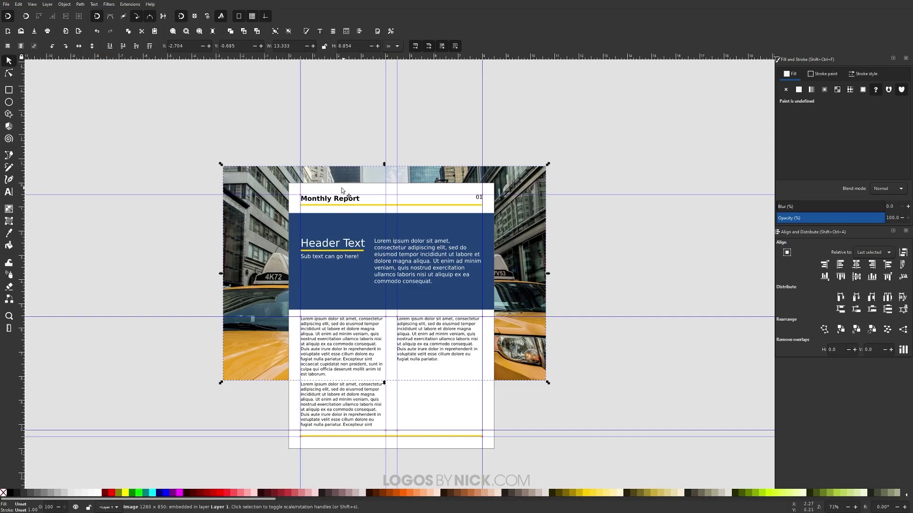
{"action": "left_click", "coordinate": [134, 48]}
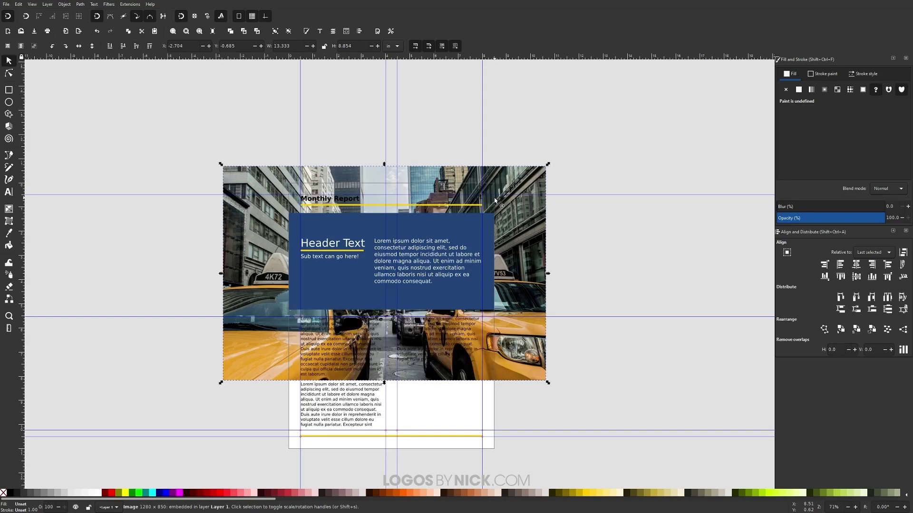
Step: Centre the taxi photo horizontally and vertically on the blue banner
{"action": "left_click", "coordinate": [32, 4]}
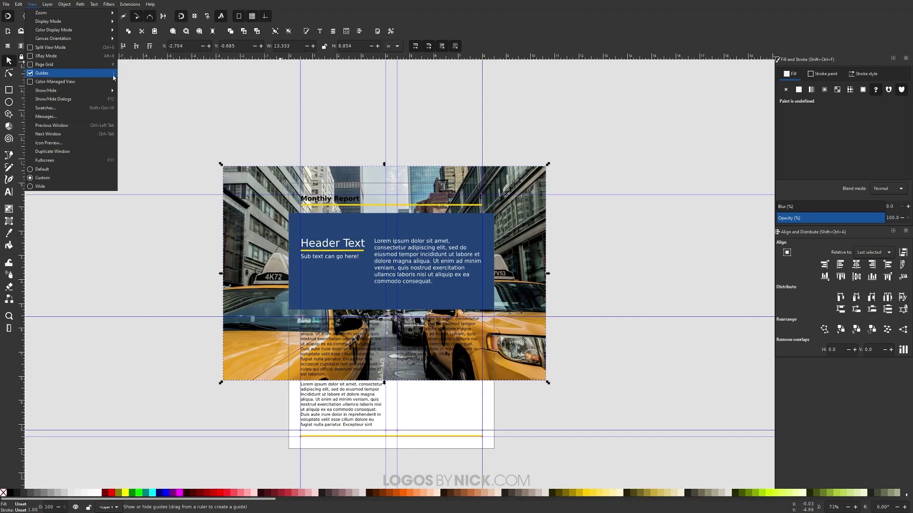
{"action": "left_click", "coordinate": [352, 167]}
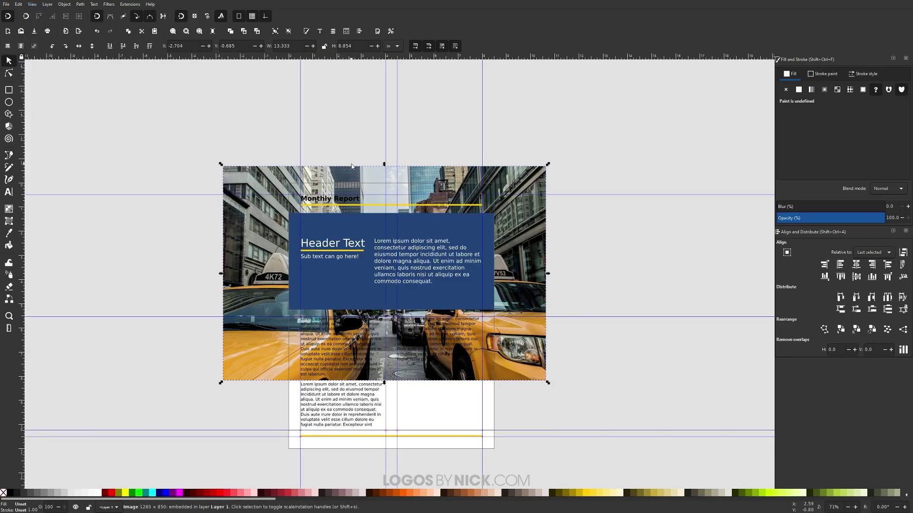
{"action": "mouse_move", "coordinate": [547, 241]}
{"action": "left_mouse_down"}
{"action": "mouse_move", "coordinate": [547, 222]}
{"action": "mouse_move", "coordinate": [557, 232]}
{"action": "mouse_move", "coordinate": [535, 231]}
{"action": "left_mouse_up"}
{"action": "left_click", "coordinate": [434, 222], "text": "shift"}
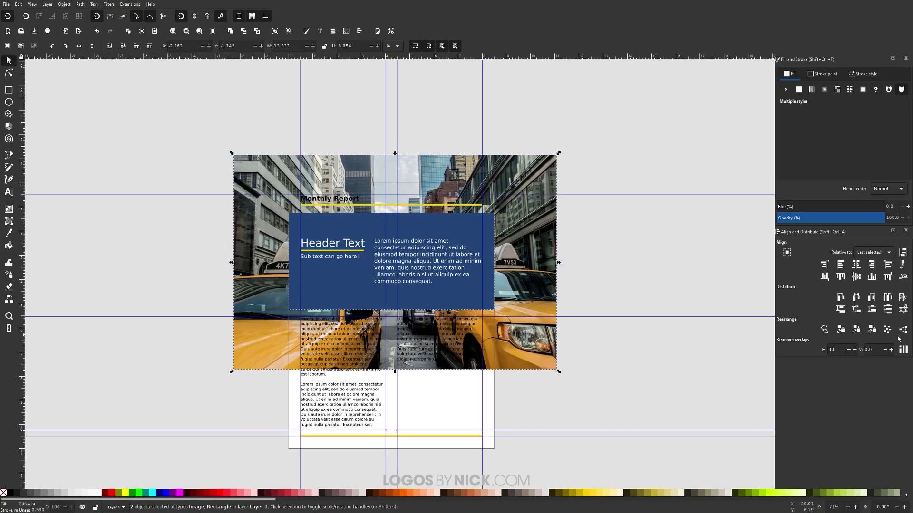
{"action": "left_click", "coordinate": [856, 264]}
{"action": "left_click", "coordinate": [856, 276]}
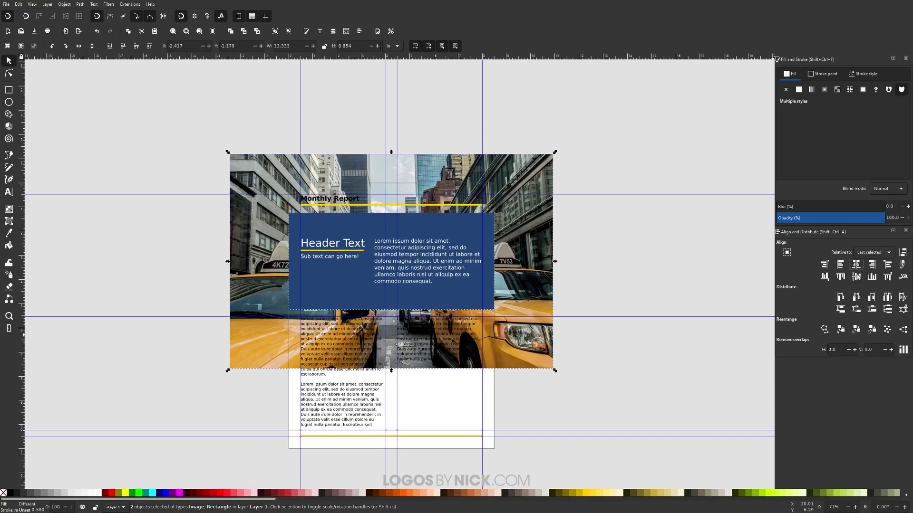
{"action": "left_click", "coordinate": [647, 228]}
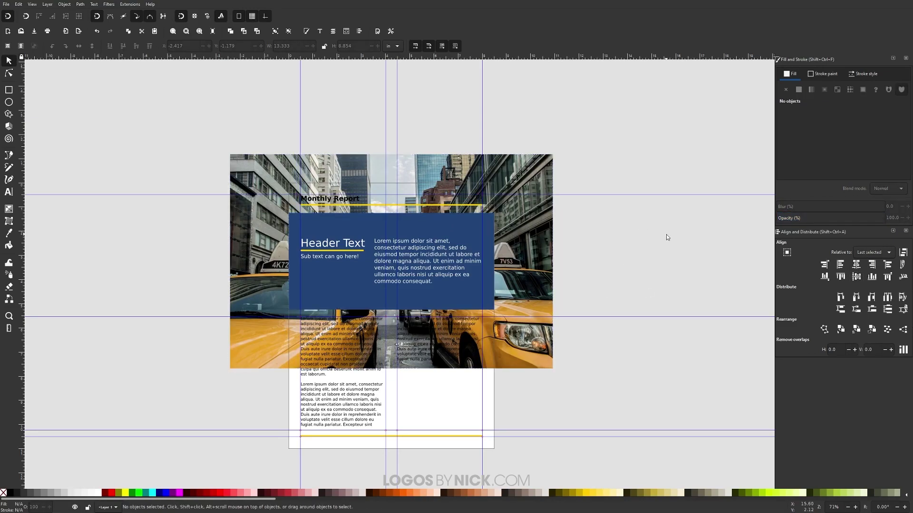
Step: Make the blue banner slightly transparent, about 90 opacity
{"action": "left_click", "coordinate": [434, 224]}
{"action": "left_click", "coordinate": [874, 240]}
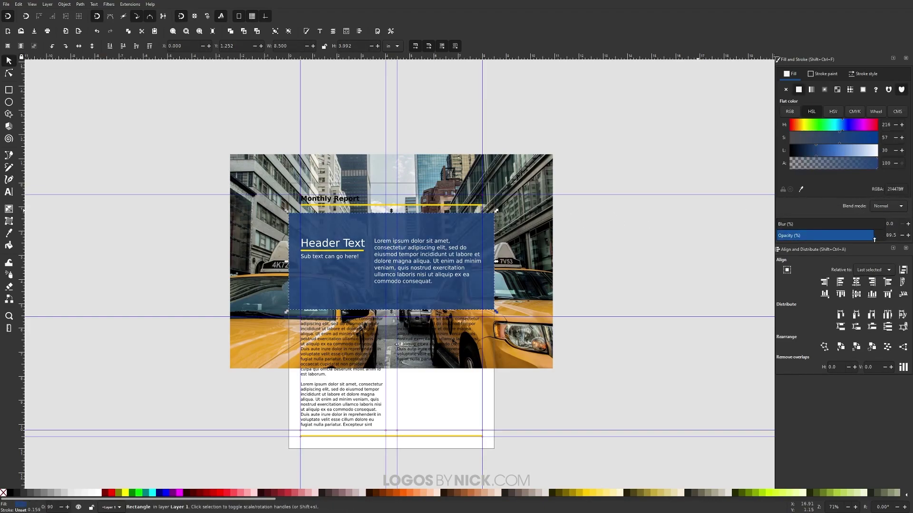
{"action": "left_click", "coordinate": [874, 239]}
Step: Shrink the taxi photo to the page width and move it up to the top guide
{"action": "left_click", "coordinate": [538, 236]}
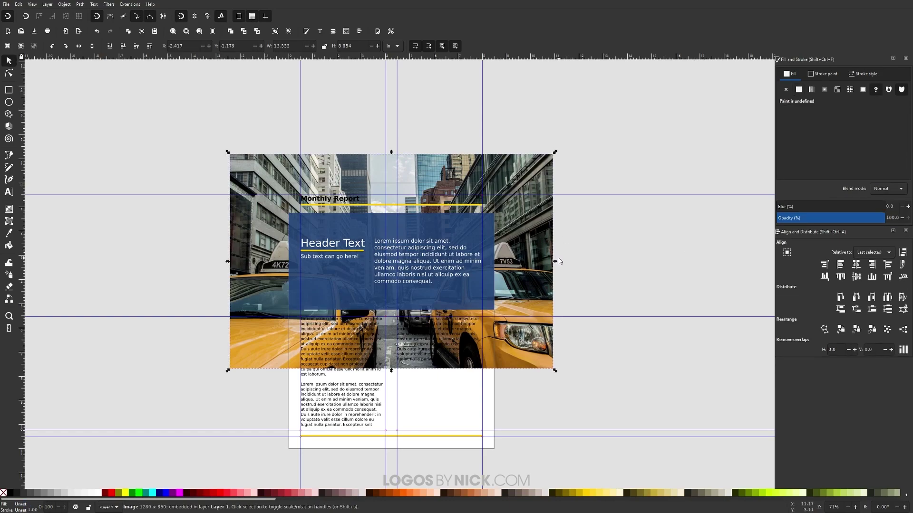
{"action": "left_click_drag", "start_coordinate": [555, 370], "coordinate": [497, 336]}
{"action": "scroll", "coordinate": [405, 223], "scroll_direction": "up", "scroll_amount": 2}
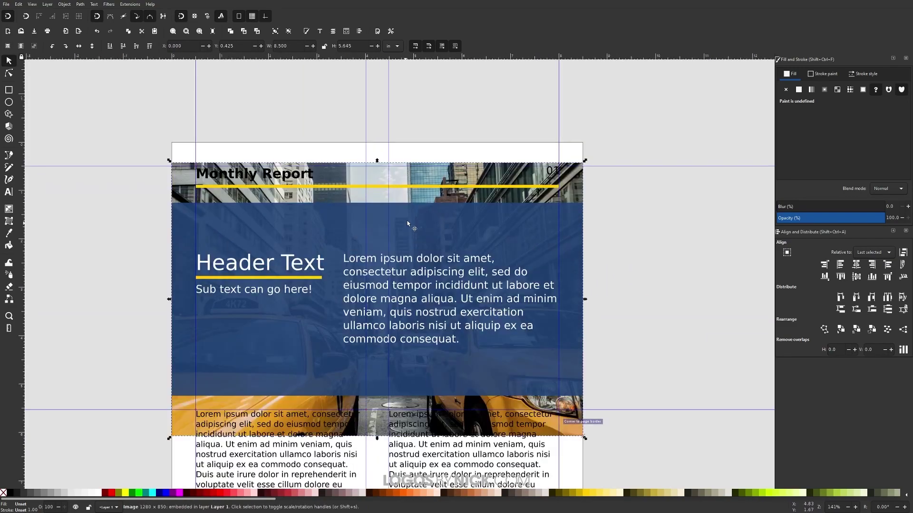
{"action": "left_click_drag", "start_coordinate": [424, 195], "coordinate": [427, 165]}
{"action": "scroll", "coordinate": [450, 264], "scroll_direction": "down", "scroll_amount": 1}
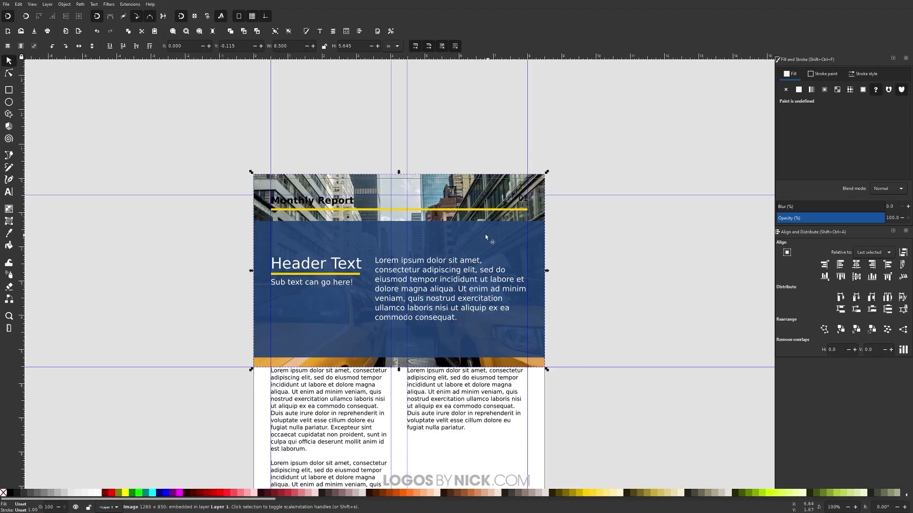
Step: Duplicate the banner rectangle and clip the photo to the copy with Object > Clip > Set
{"action": "left_click", "coordinate": [444, 238]}
{"action": "right_click", "coordinate": [445, 238]}
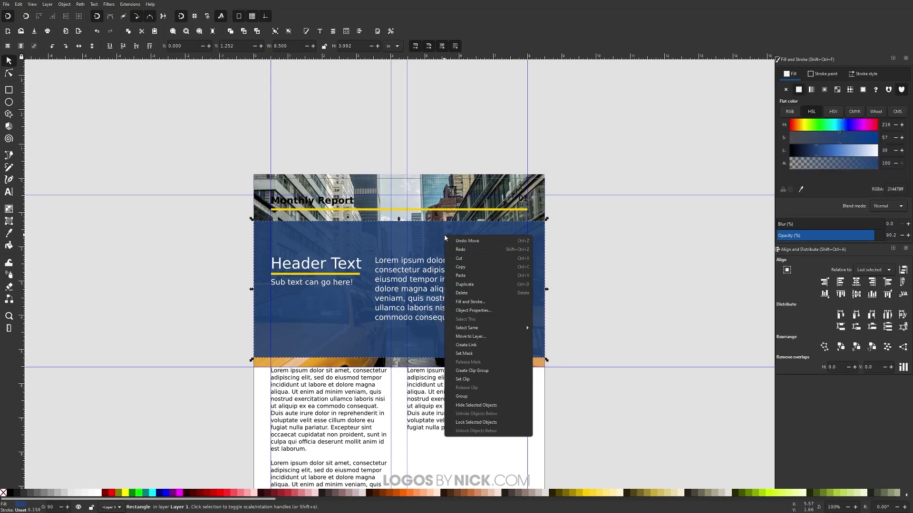
{"action": "left_click", "coordinate": [476, 284]}
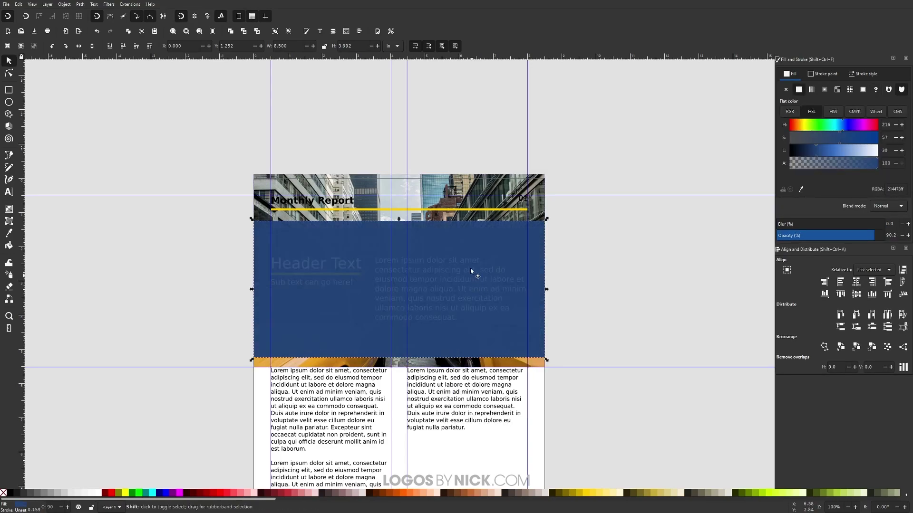
{"action": "left_click", "coordinate": [482, 190], "text": "shift"}
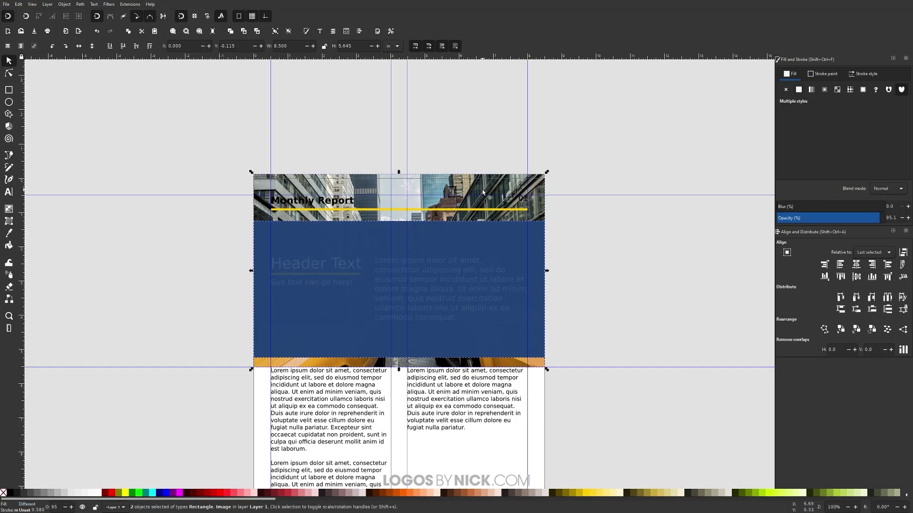
{"action": "left_click", "coordinate": [64, 4]}
{"action": "mouse_move", "coordinate": [83, 91]}
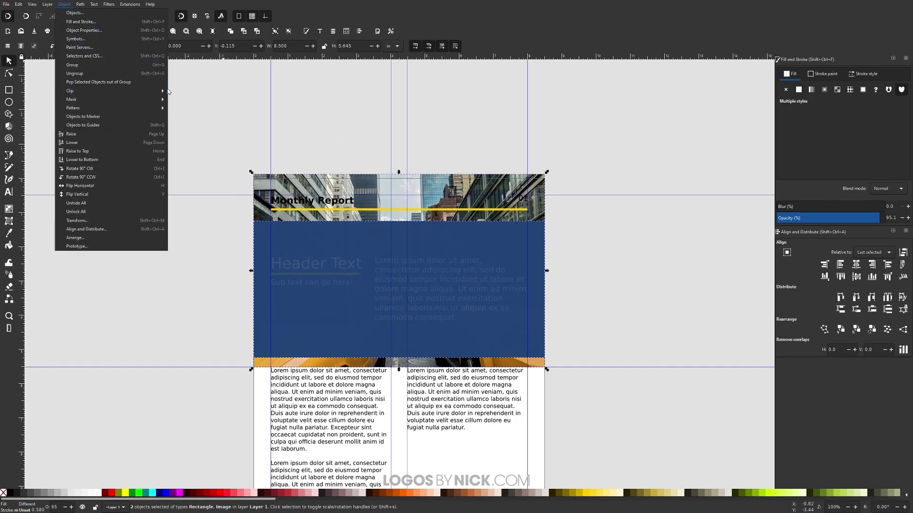
{"action": "left_click", "coordinate": [181, 90]}
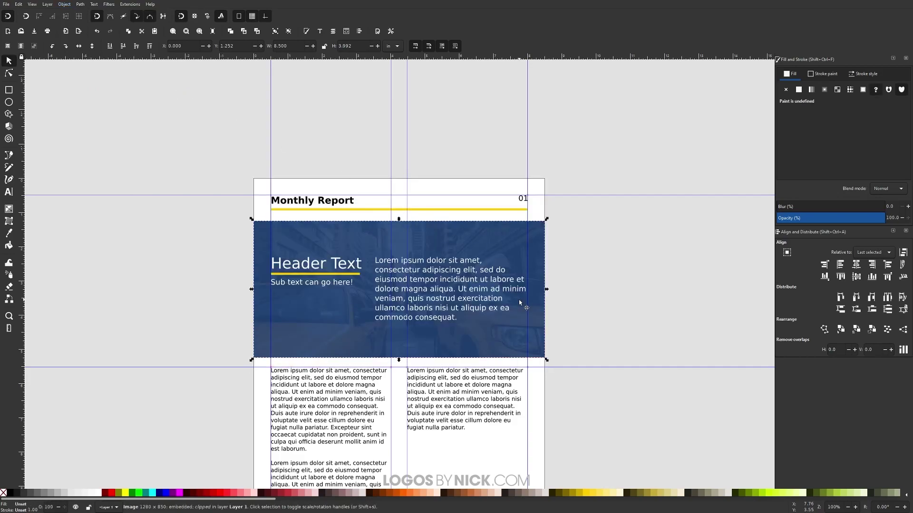
{"action": "left_click", "coordinate": [503, 245]}
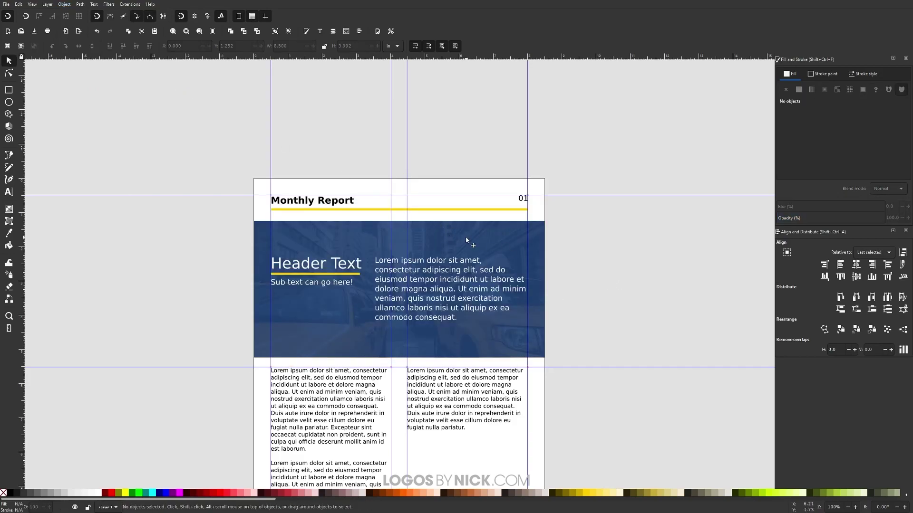
Step: Raise the blue banner's opacity to about 91.5
{"action": "left_click_drag", "start_coordinate": [864, 235], "coordinate": [876, 236]}
{"action": "scroll", "coordinate": [601, 346], "scroll_direction": "down", "scroll_amount": 1}
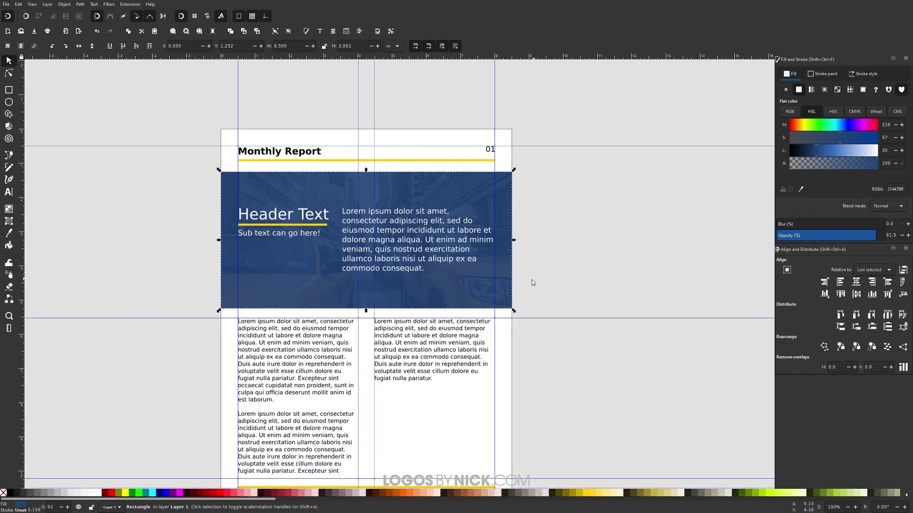
{"action": "scroll", "coordinate": [554, 307], "scroll_direction": "up", "scroll_amount": 1}
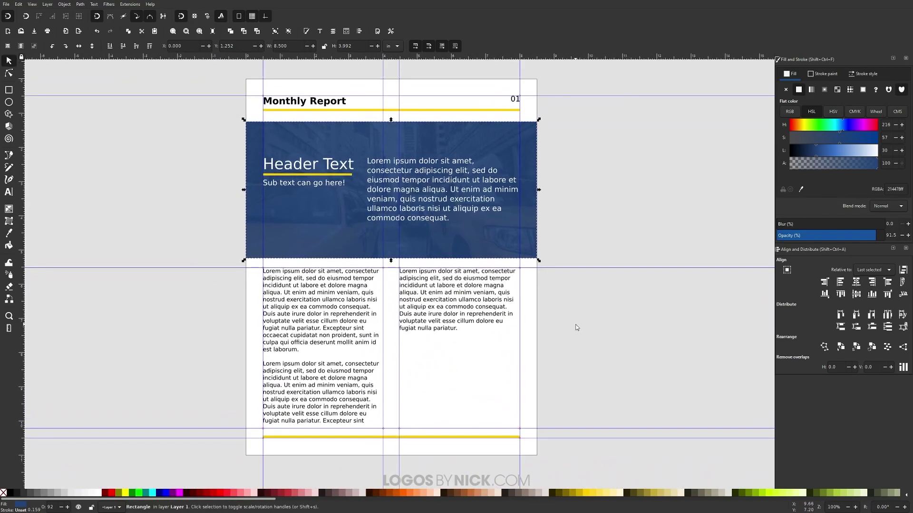
Step: Hide the page guides and deselect everything to preview the finished page
{"action": "left_click", "coordinate": [44, 5]}
{"action": "mouse_move", "coordinate": [31, 4]}
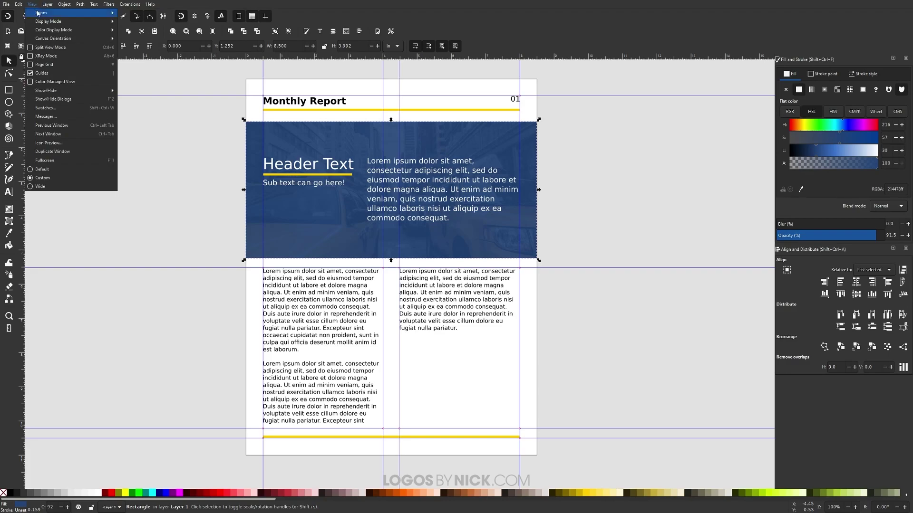
{"action": "left_click", "coordinate": [50, 73]}
{"action": "left_click", "coordinate": [545, 323]}
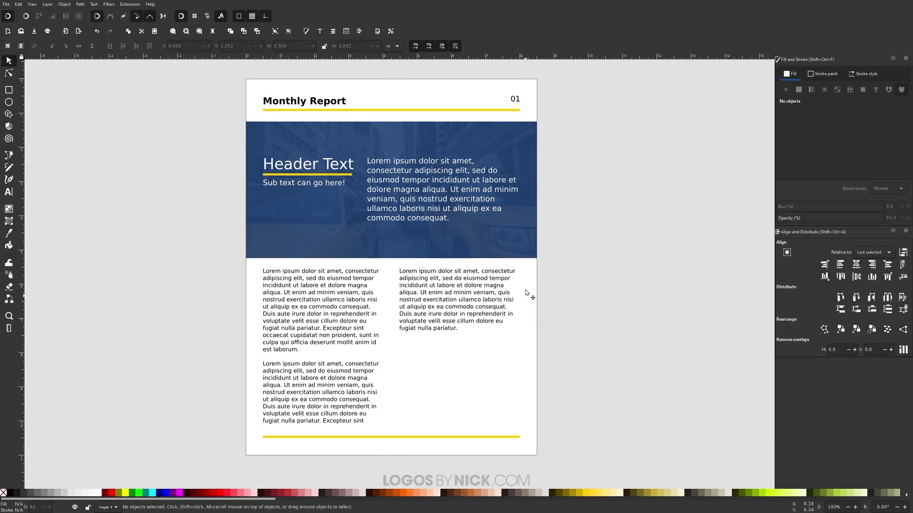
{"action": "left_click_drag", "start_coordinate": [526, 297], "coordinate": [531, 304]}
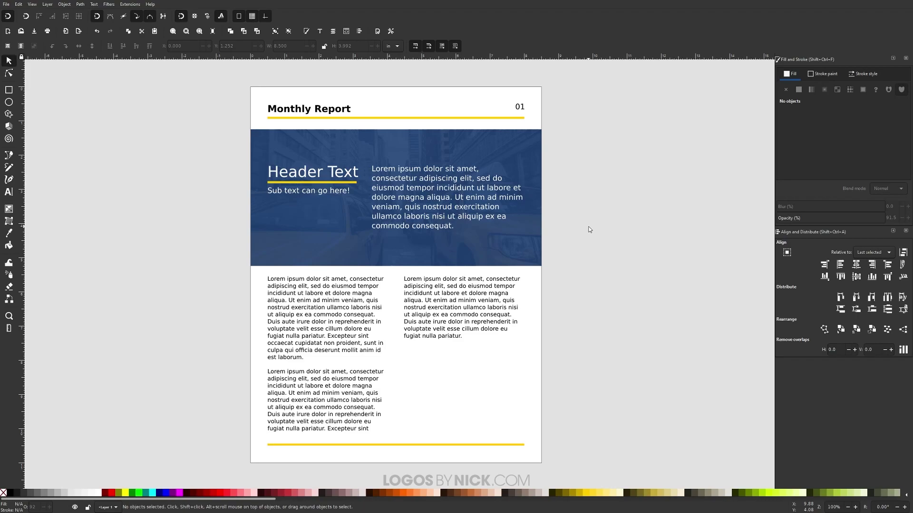
Step: Save the page as Report in Portable Document Format (*.pdf), accepting the PDF options
{"action": "left_click", "coordinate": [6, 5]}
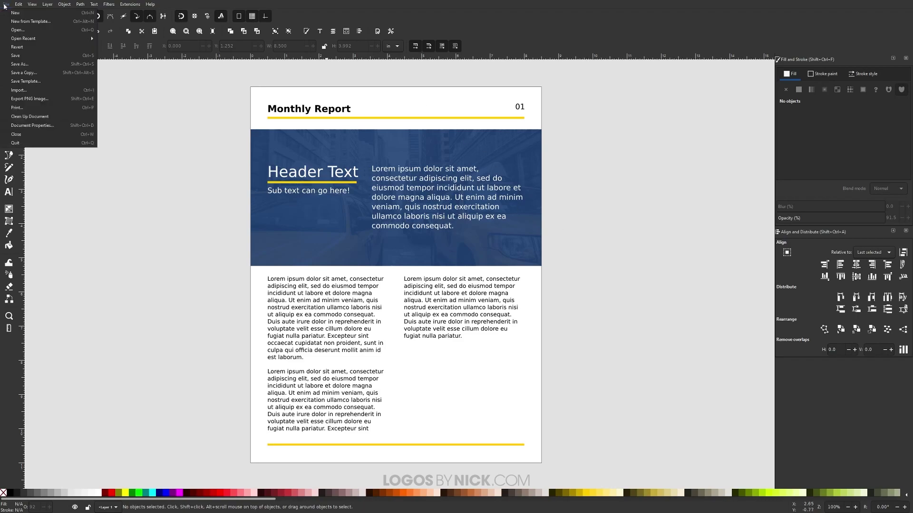
{"action": "left_click", "coordinate": [20, 64]}
{"action": "double_click", "coordinate": [354, 340]}
{"action": "type", "text": "Report"}
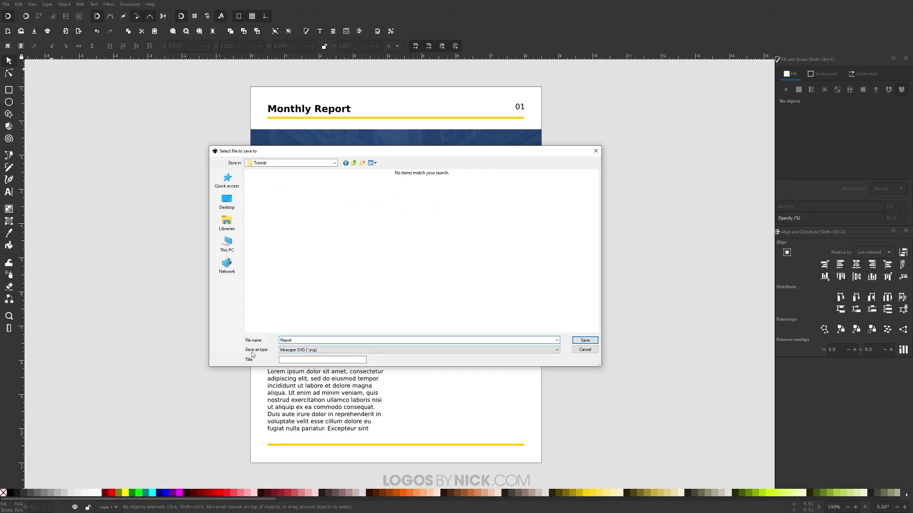
{"action": "left_click", "coordinate": [307, 351]}
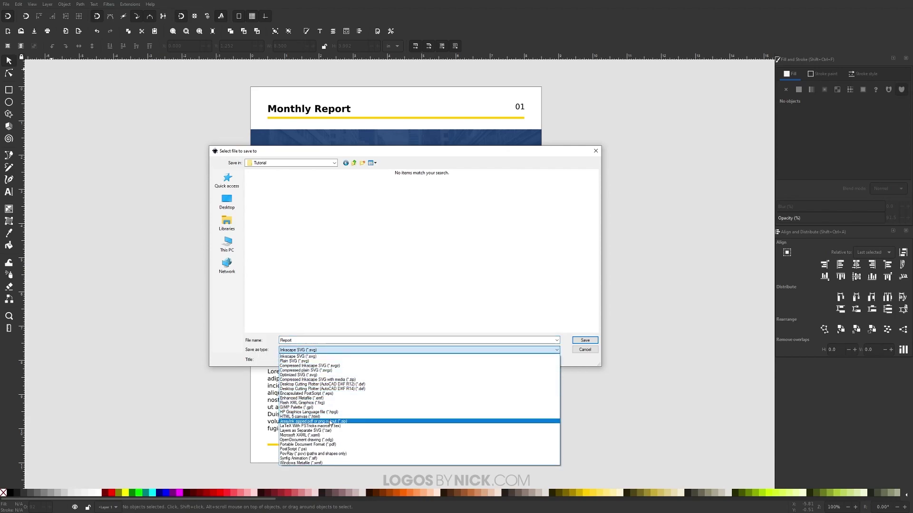
{"action": "left_click", "coordinate": [308, 445]}
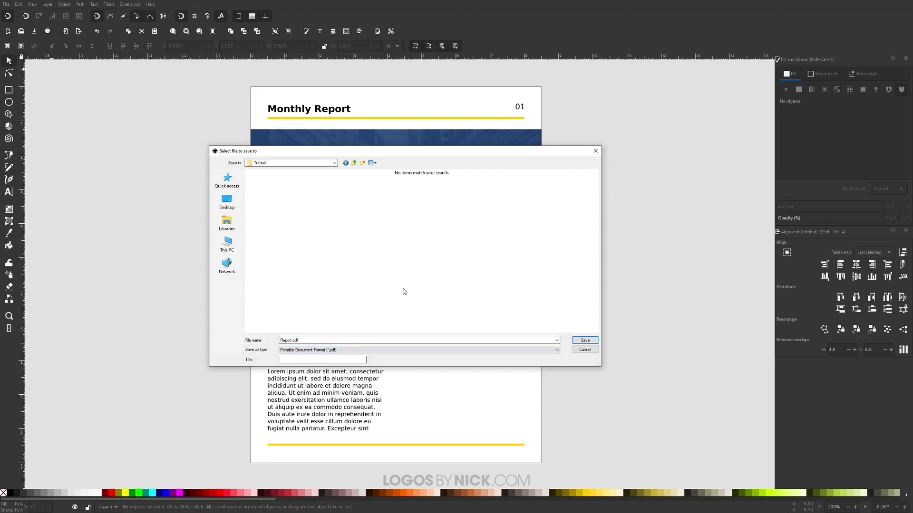
{"action": "left_click", "coordinate": [586, 342]}
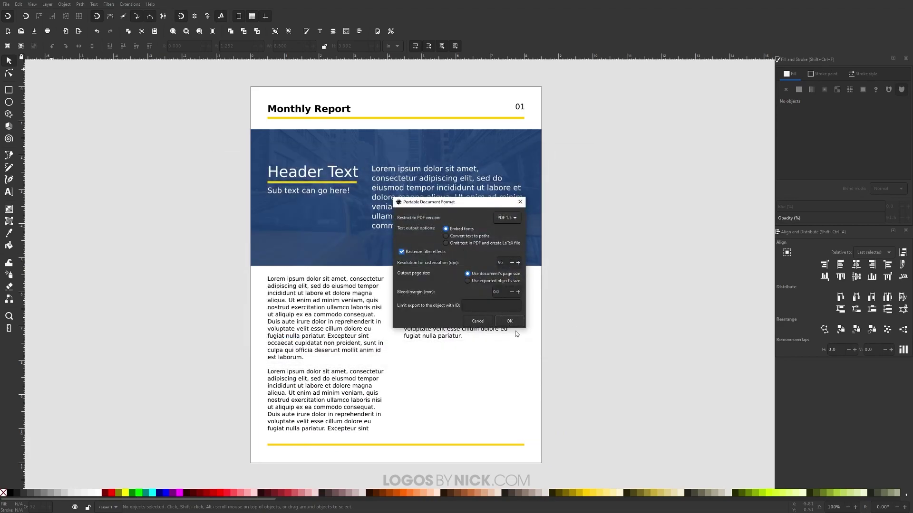
{"action": "left_click", "coordinate": [509, 321]}
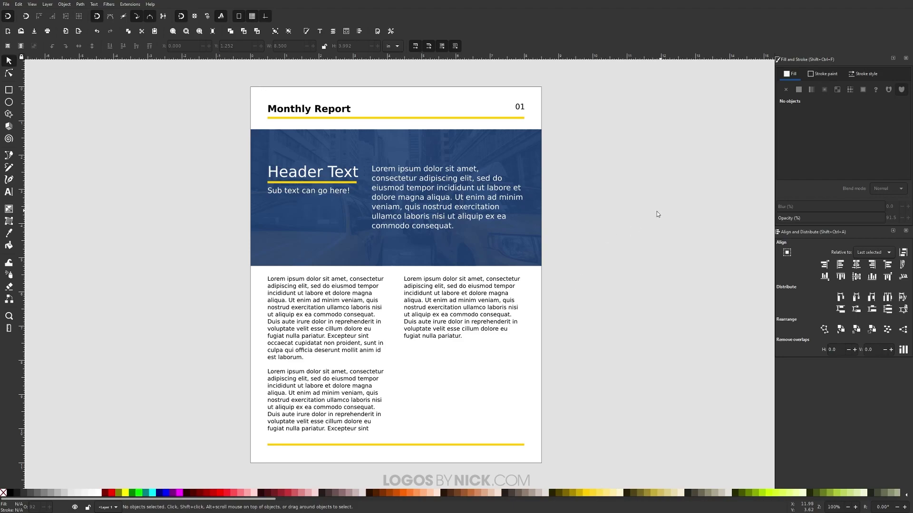
Step: Leave fullscreen and check Report.pdf in the Tutorial folder
{"action": "key", "text": "F11"}
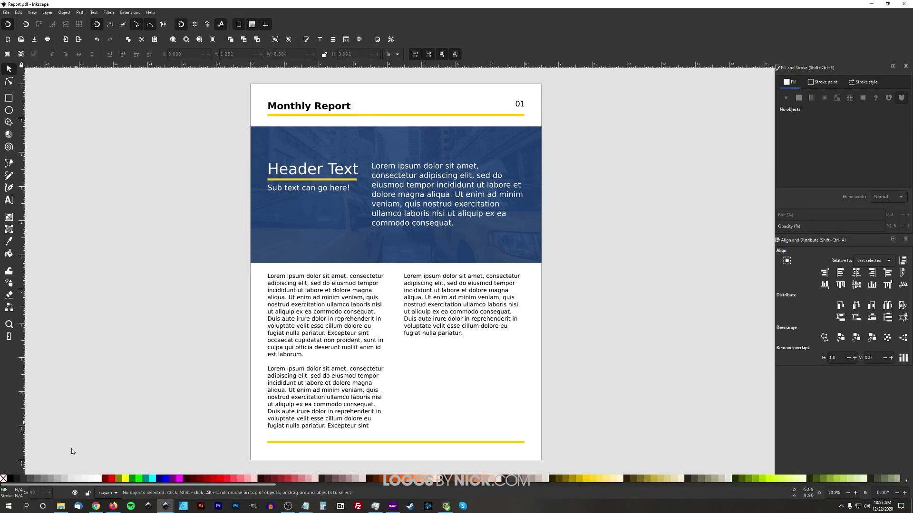
{"action": "left_click", "coordinate": [61, 507]}
{"action": "left_click", "coordinate": [536, 228]}
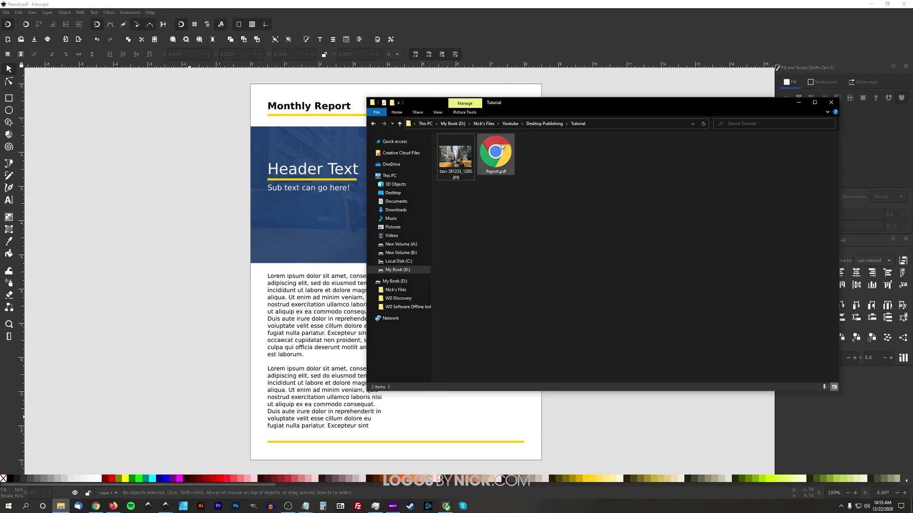
{"action": "left_click", "coordinate": [134, 157]}
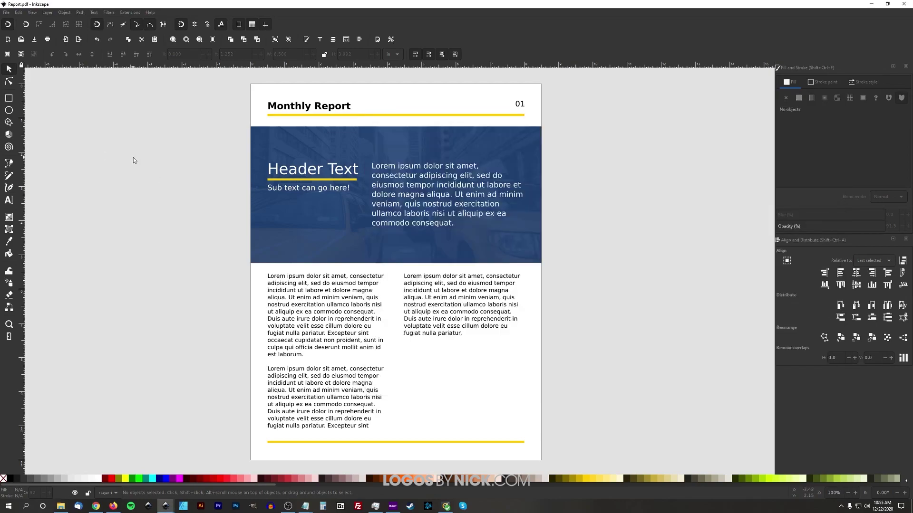
Step: Save another copy as Report2 in PDF format, confirming the PDF options
{"action": "left_click", "coordinate": [6, 13]}
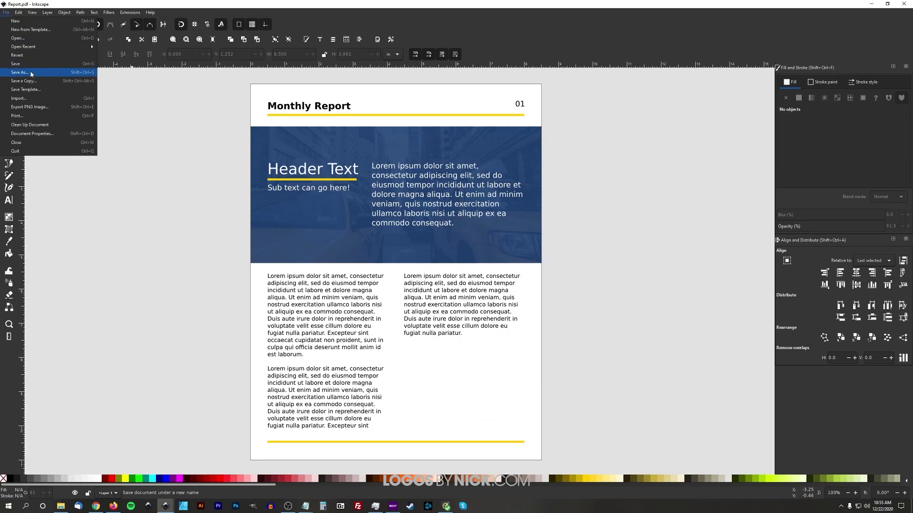
{"action": "left_click", "coordinate": [31, 74]}
{"action": "left_click_drag", "start_coordinate": [171, 15], "coordinate": [458, 156]}
{"action": "left_click", "coordinate": [375, 344]}
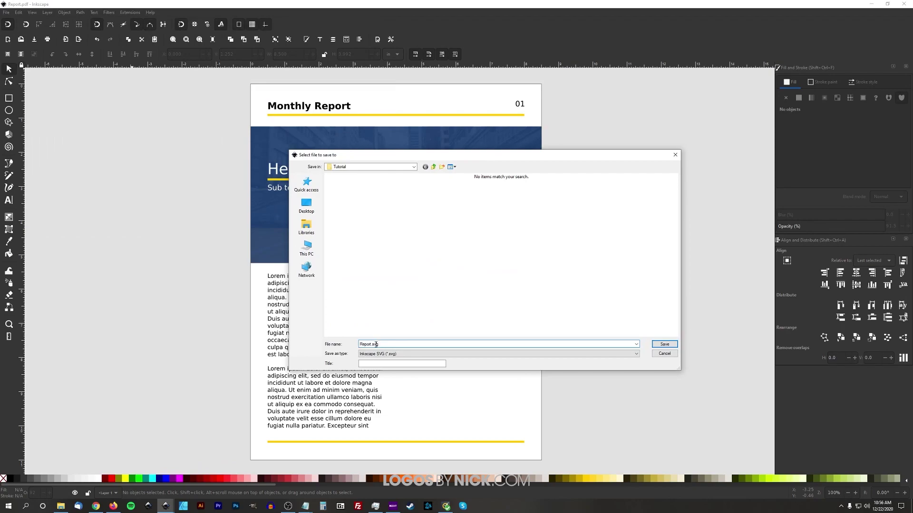
{"action": "double_click", "coordinate": [375, 344]}
{"action": "type", "text": "Report2"}
{"action": "left_click", "coordinate": [399, 354]}
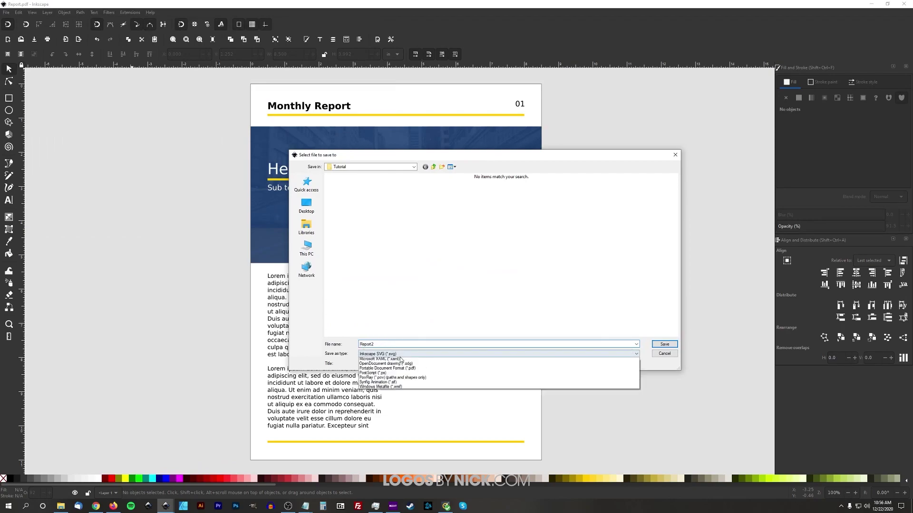
{"action": "left_click", "coordinate": [419, 448]}
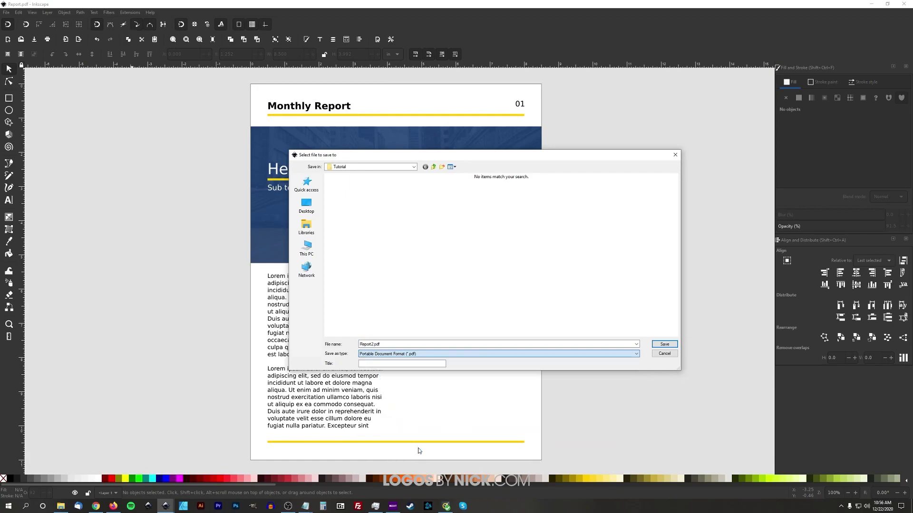
{"action": "left_click", "coordinate": [664, 344]}
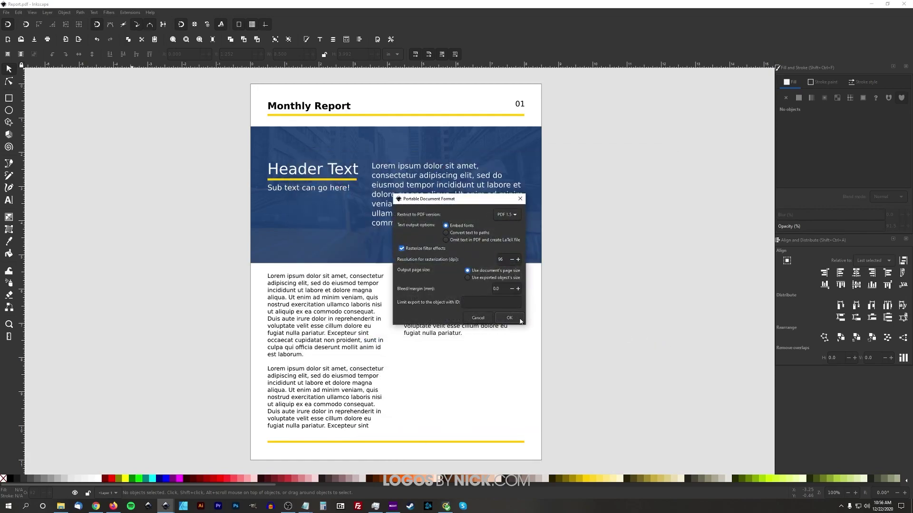
{"action": "key", "text": "Return"}
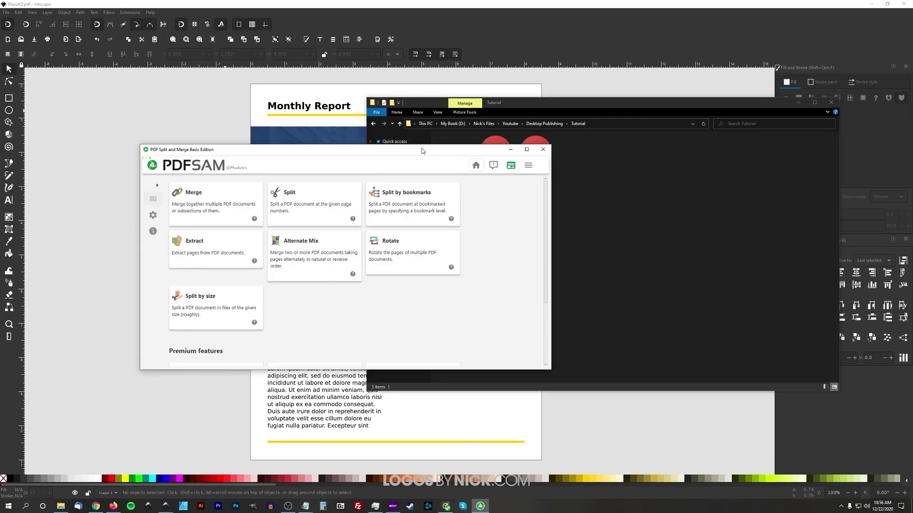
{"action": "left_click_drag", "start_coordinate": [421, 151], "coordinate": [482, 178]}
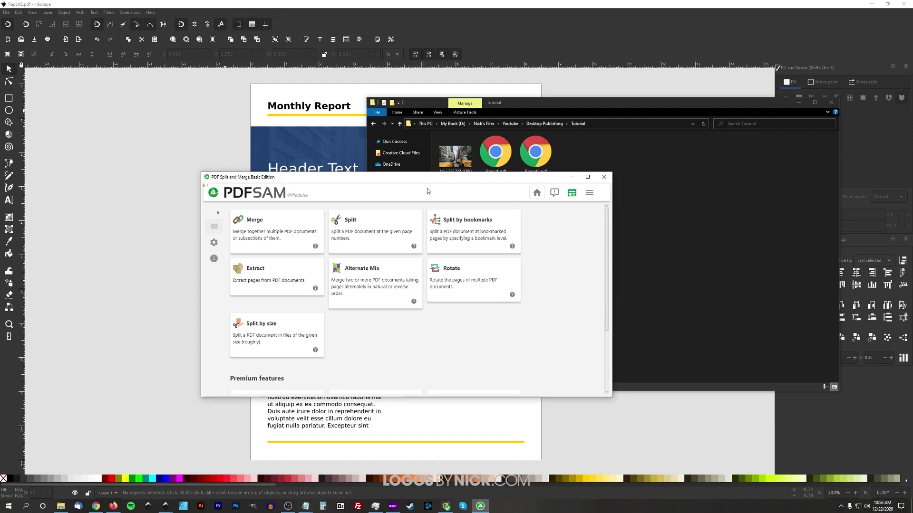
Step: Add Report.pdf and Report2.pdf to PDFsam's Merge list
{"action": "left_click", "coordinate": [265, 226]}
{"action": "left_click_drag", "start_coordinate": [375, 184], "coordinate": [260, 193]}
{"action": "left_click_drag", "start_coordinate": [495, 152], "coordinate": [258, 285]}
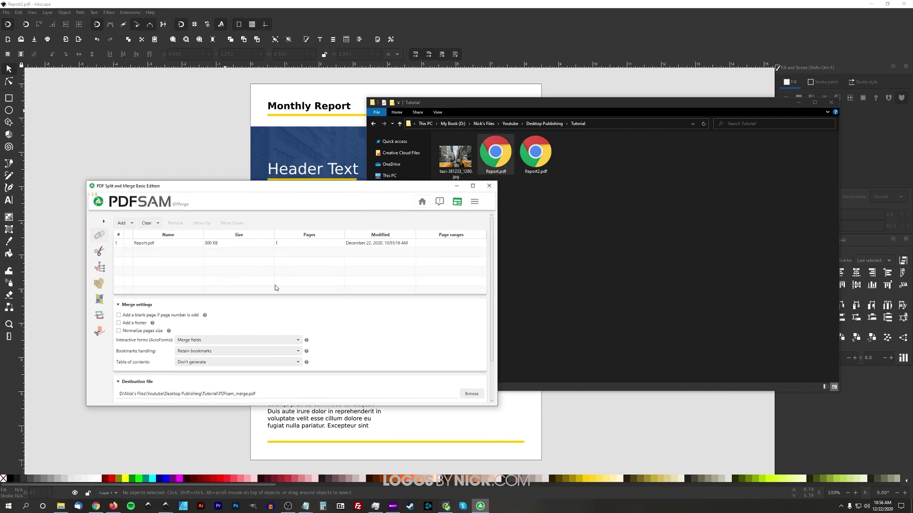
{"action": "left_click_drag", "start_coordinate": [539, 151], "coordinate": [167, 262]}
Step: Run the merge and open PDFsam_merge.pdf from the Tutorial folder
{"action": "left_click_drag", "start_coordinate": [290, 186], "coordinate": [354, 131]}
{"action": "scroll", "coordinate": [403, 265], "scroll_direction": "down", "scroll_amount": 1}
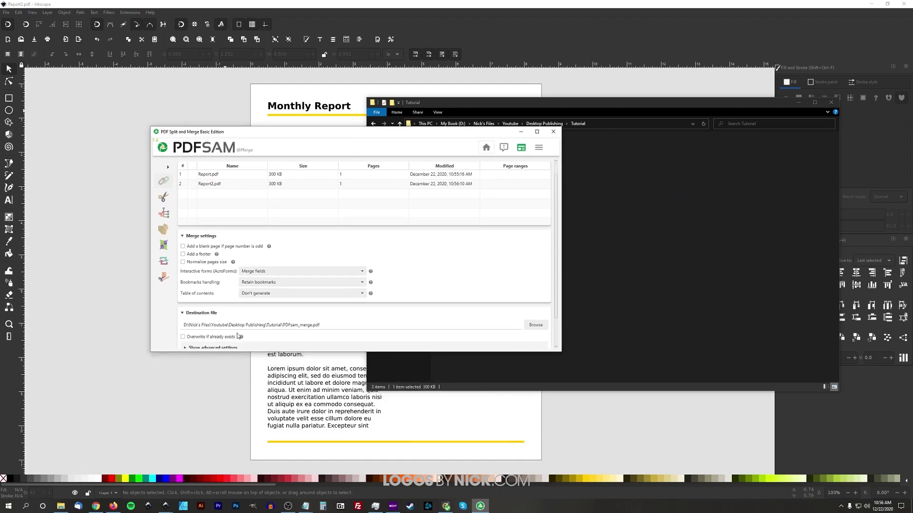
{"action": "scroll", "coordinate": [427, 281], "scroll_direction": "down", "scroll_amount": 1}
{"action": "scroll", "coordinate": [438, 275], "scroll_direction": "down", "scroll_amount": 1}
{"action": "left_click", "coordinate": [196, 340]}
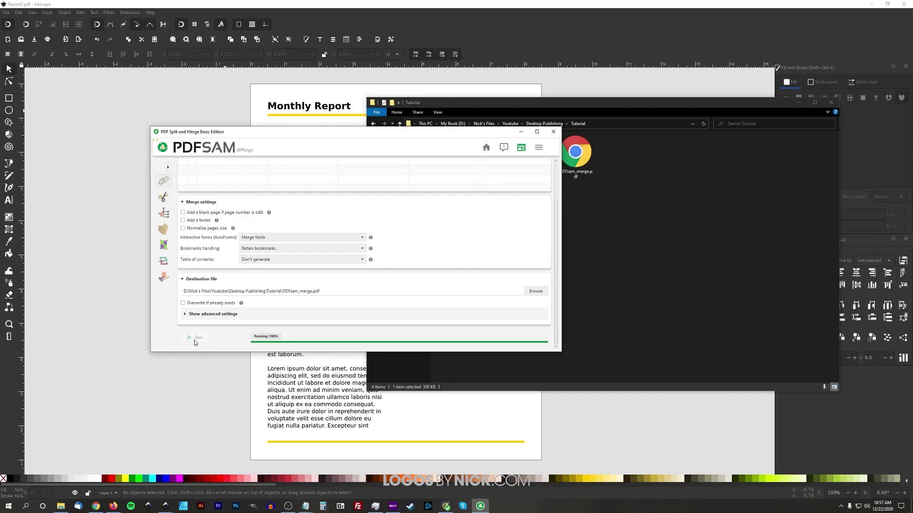
{"action": "left_click", "coordinate": [706, 229]}
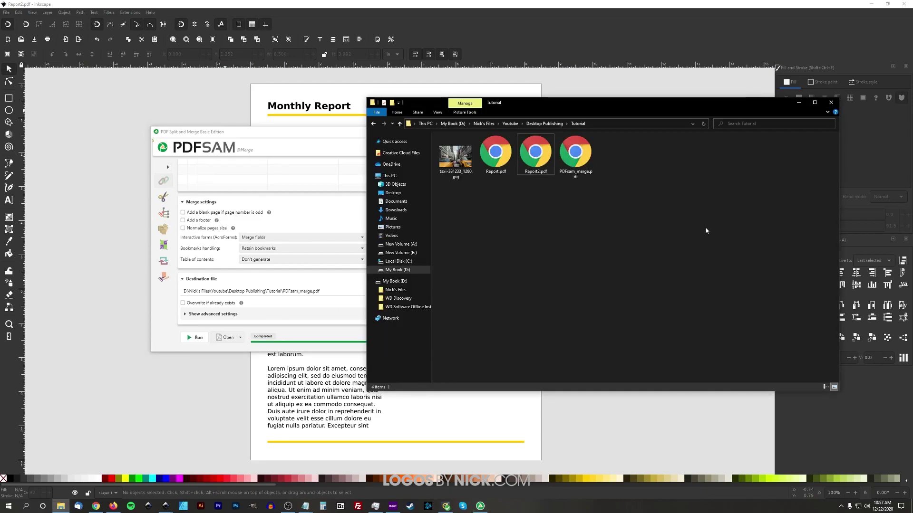
{"action": "double_click", "coordinate": [575, 155]}
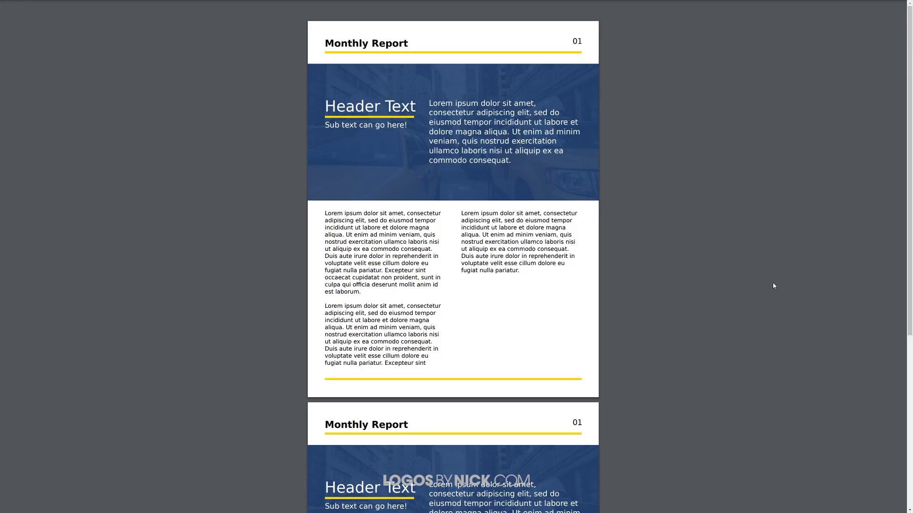